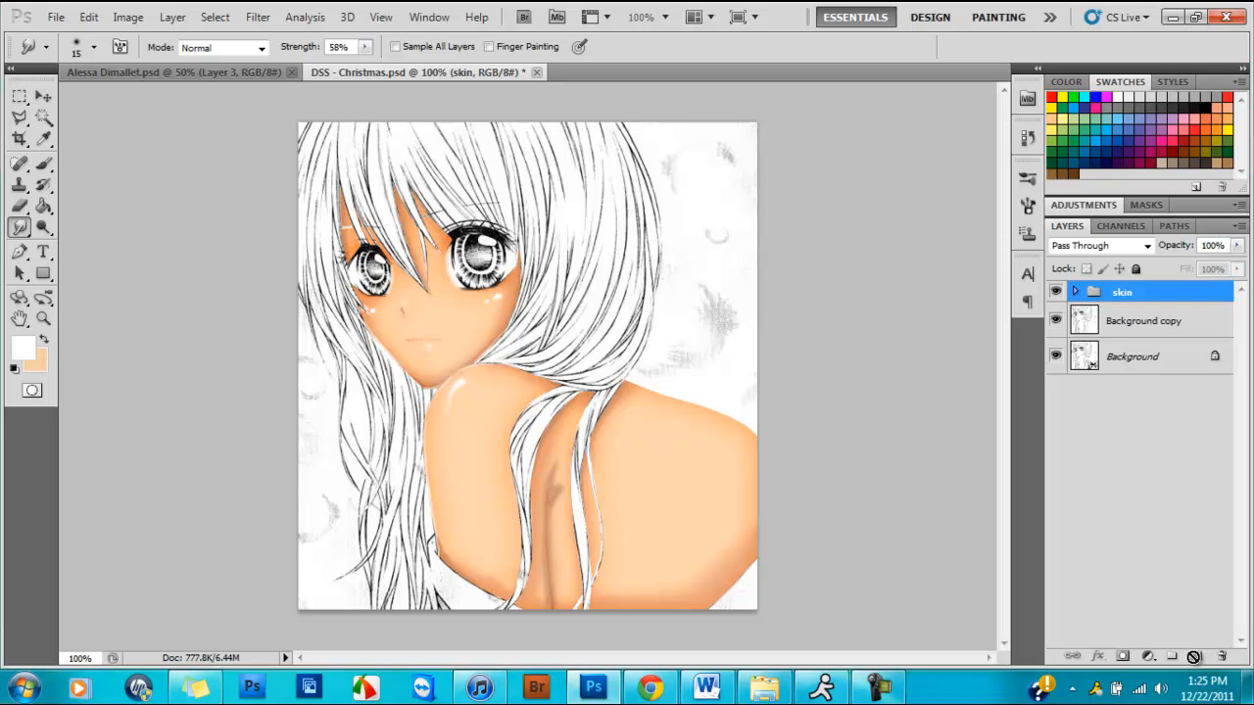
# Add two new layers above the skin group, blending the lower one in Screen mode and the upper one in Multiply mode.
pyautogui.click(1195, 657)
pyautogui.click(1196, 657)
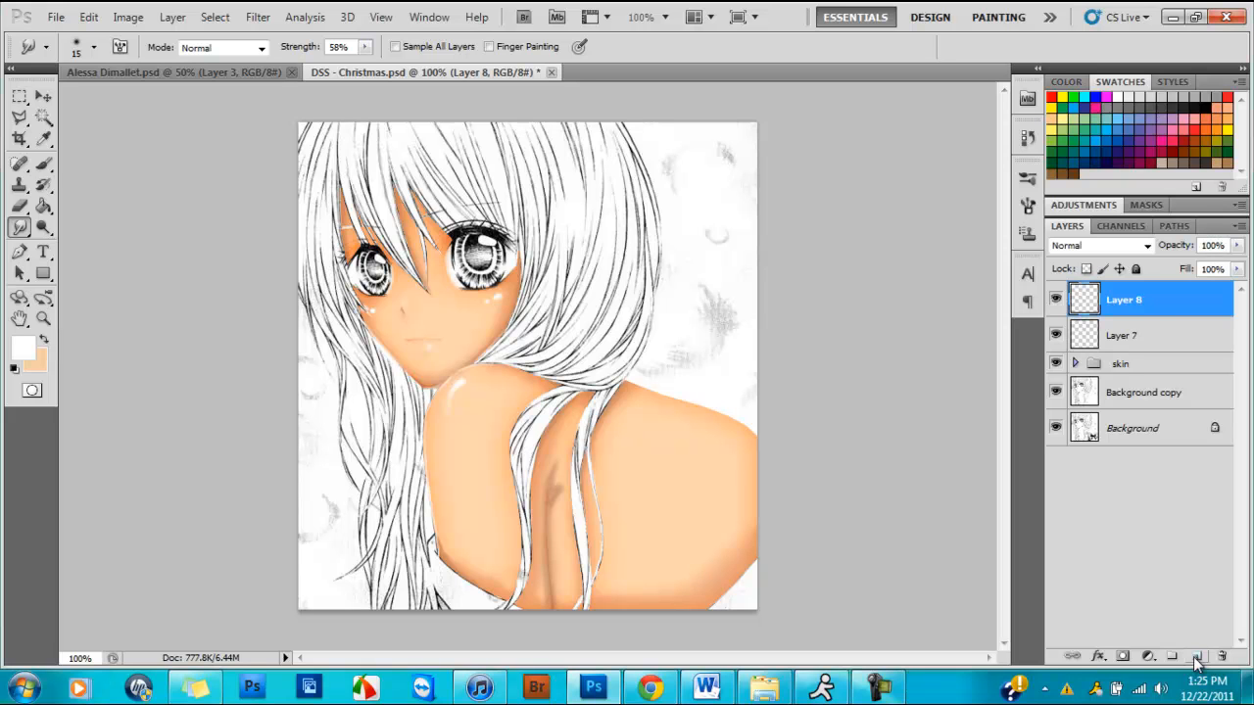
pyautogui.click(1112, 335)
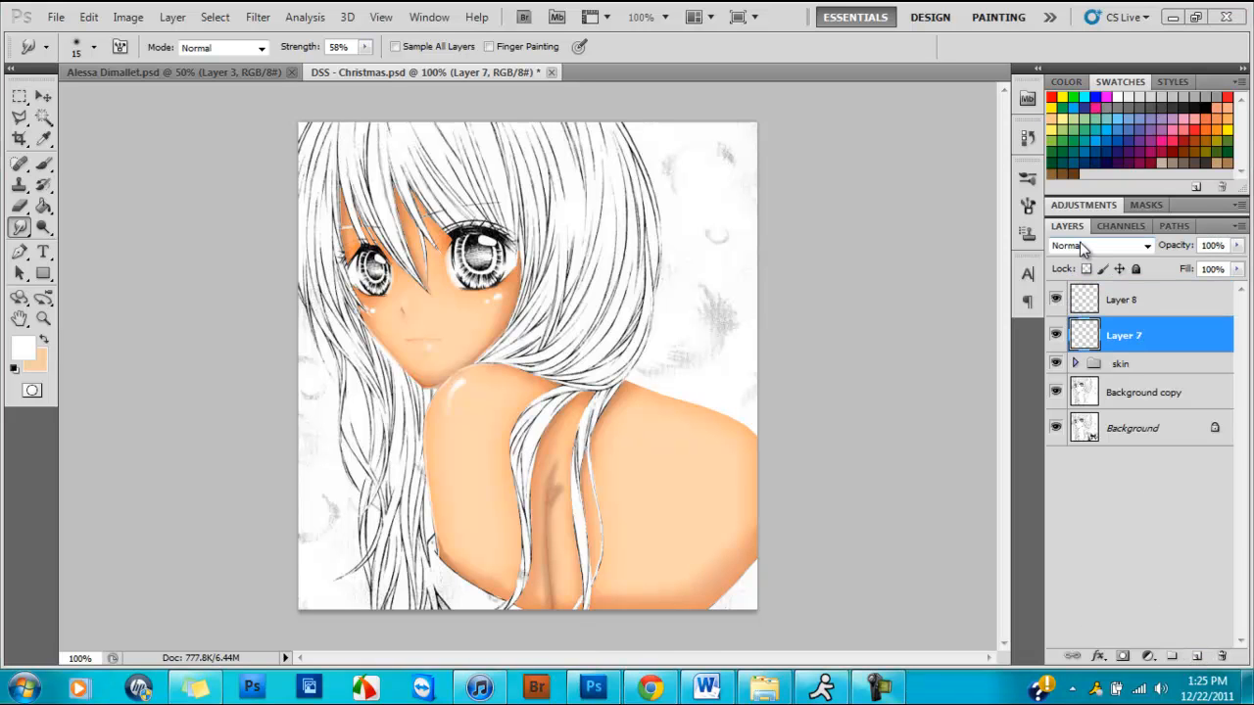
pyautogui.click(1082, 246)
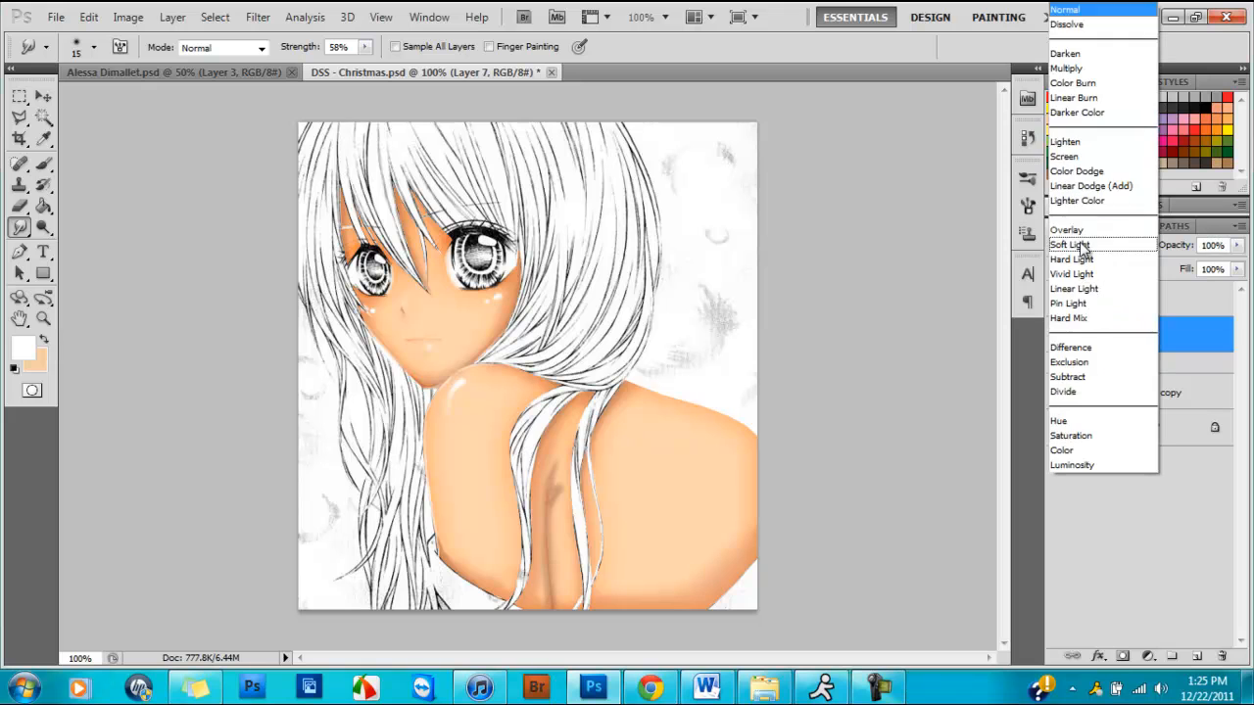
pyautogui.click(1080, 154)
pyautogui.click(1125, 304)
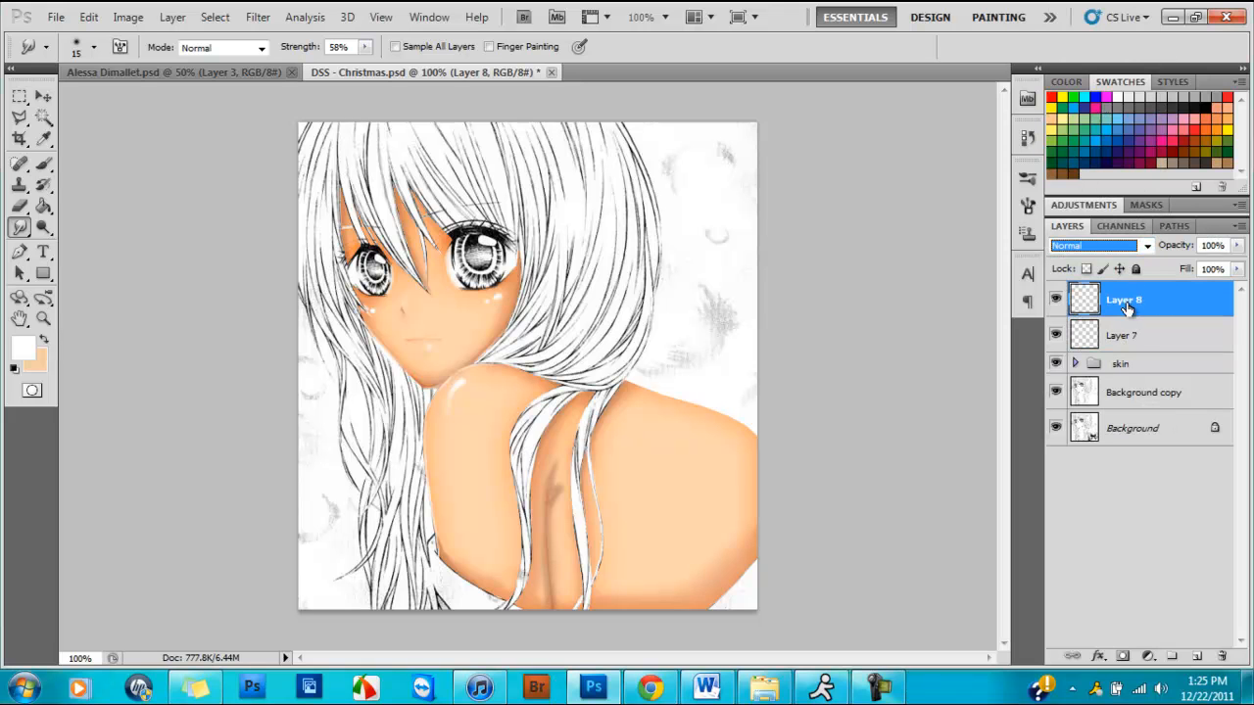
pyautogui.click(1077, 248)
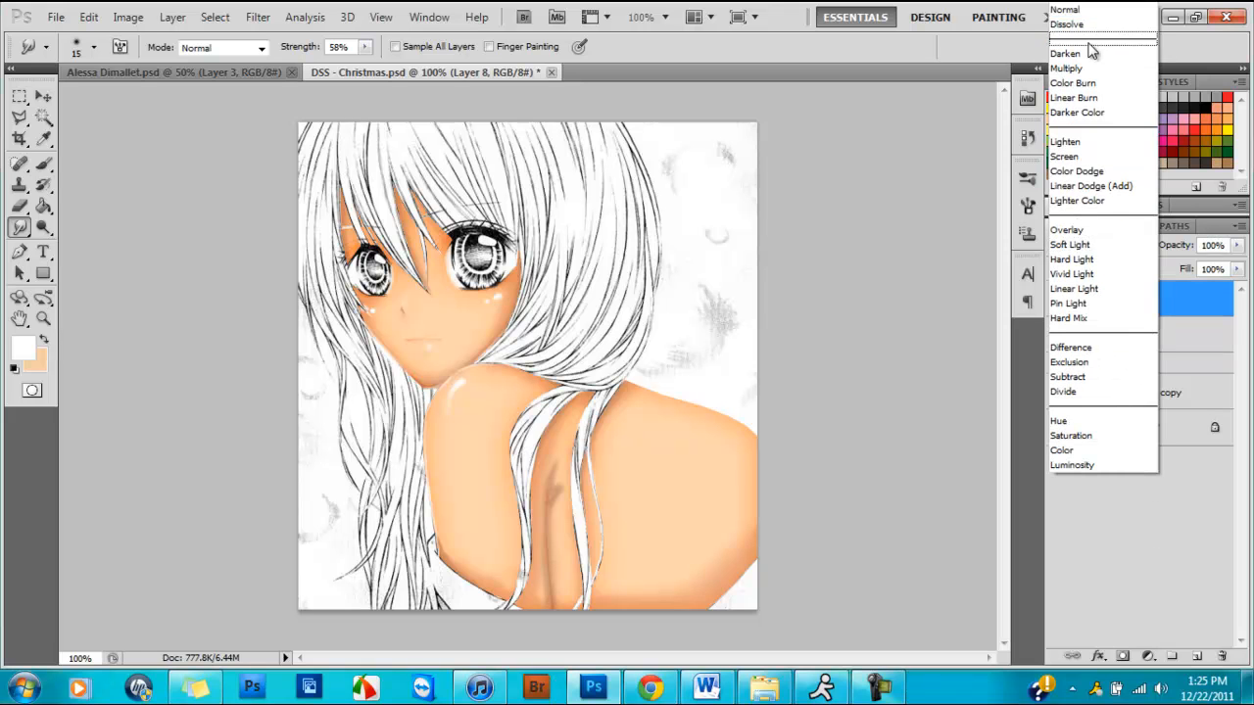
pyautogui.click(1090, 68)
# Activate Layer 7 with the Brush tool and set the foreground colour to the red bf0606.
pyautogui.click(1126, 338)
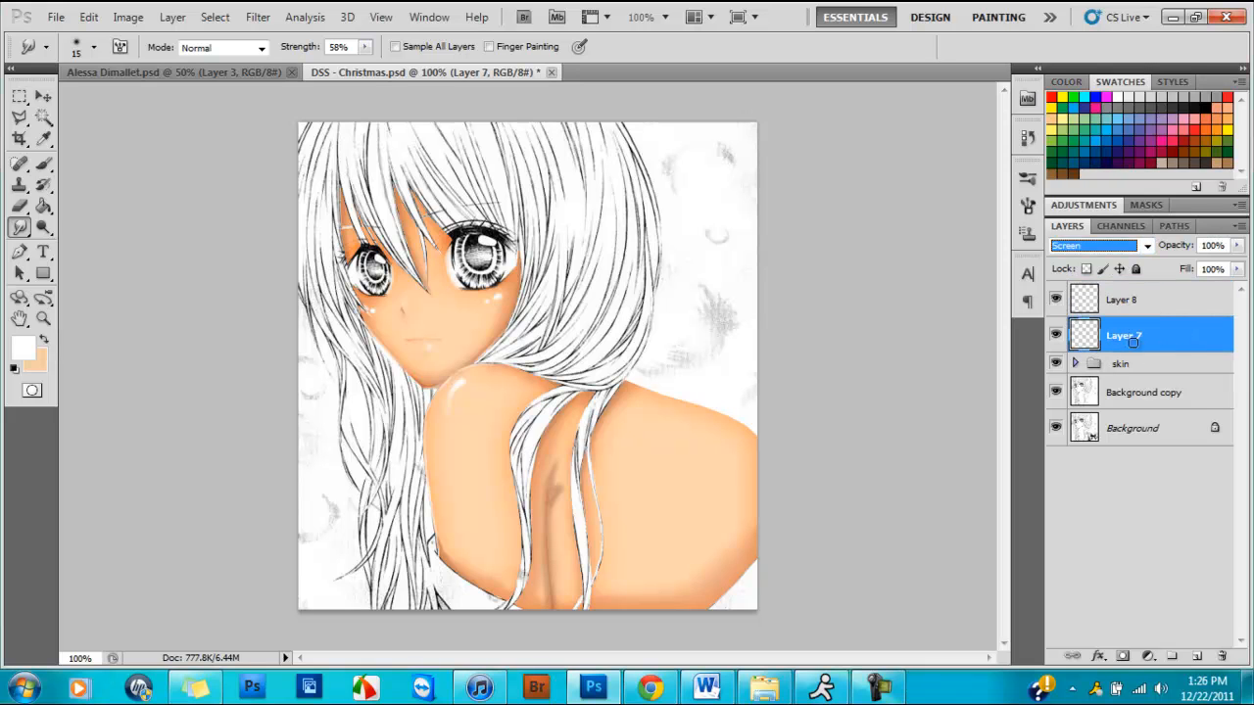
pyautogui.click(43, 164)
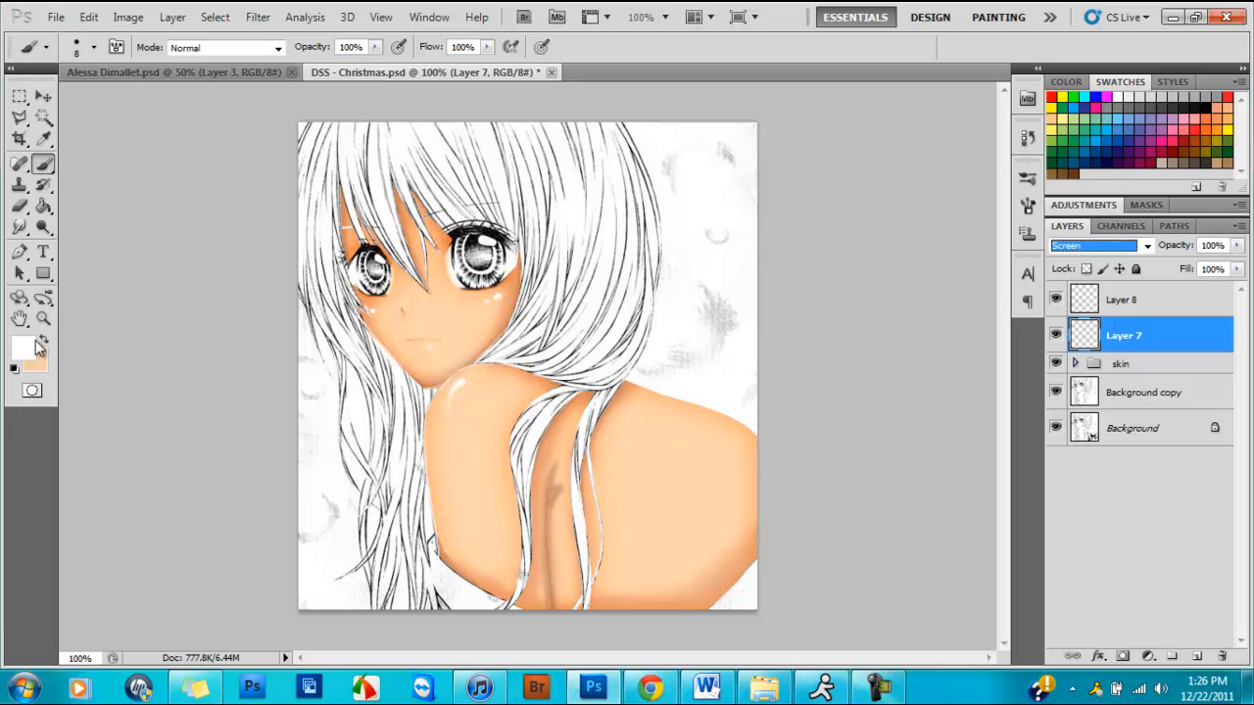
pyautogui.click(25, 356)
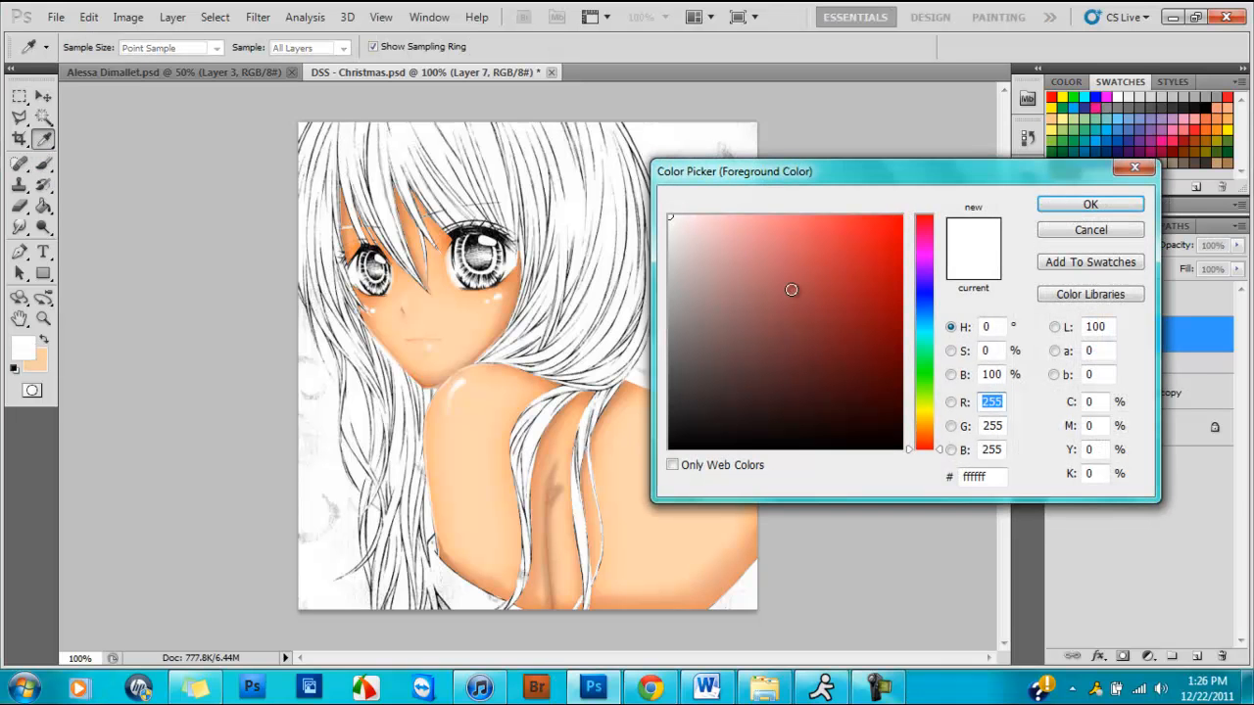
pyautogui.click(874, 247)
pyautogui.moveTo(874, 248); pyautogui.dragTo(895, 274)
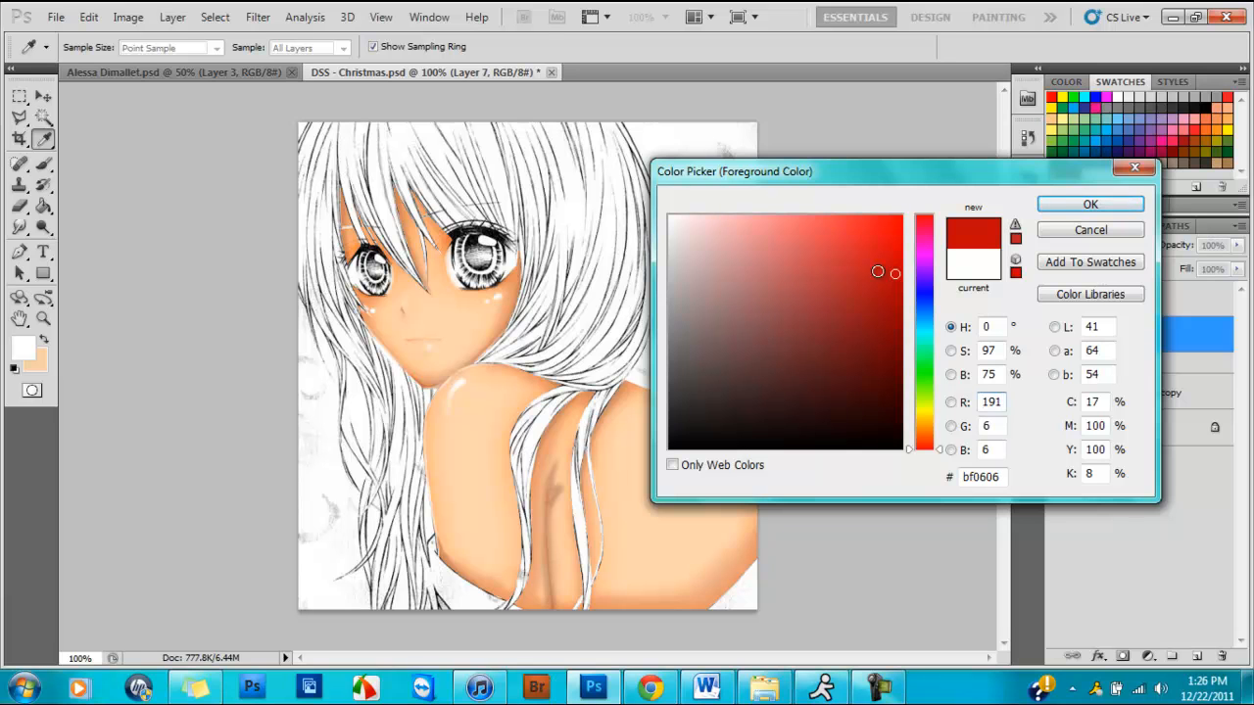
pyautogui.press('Return')
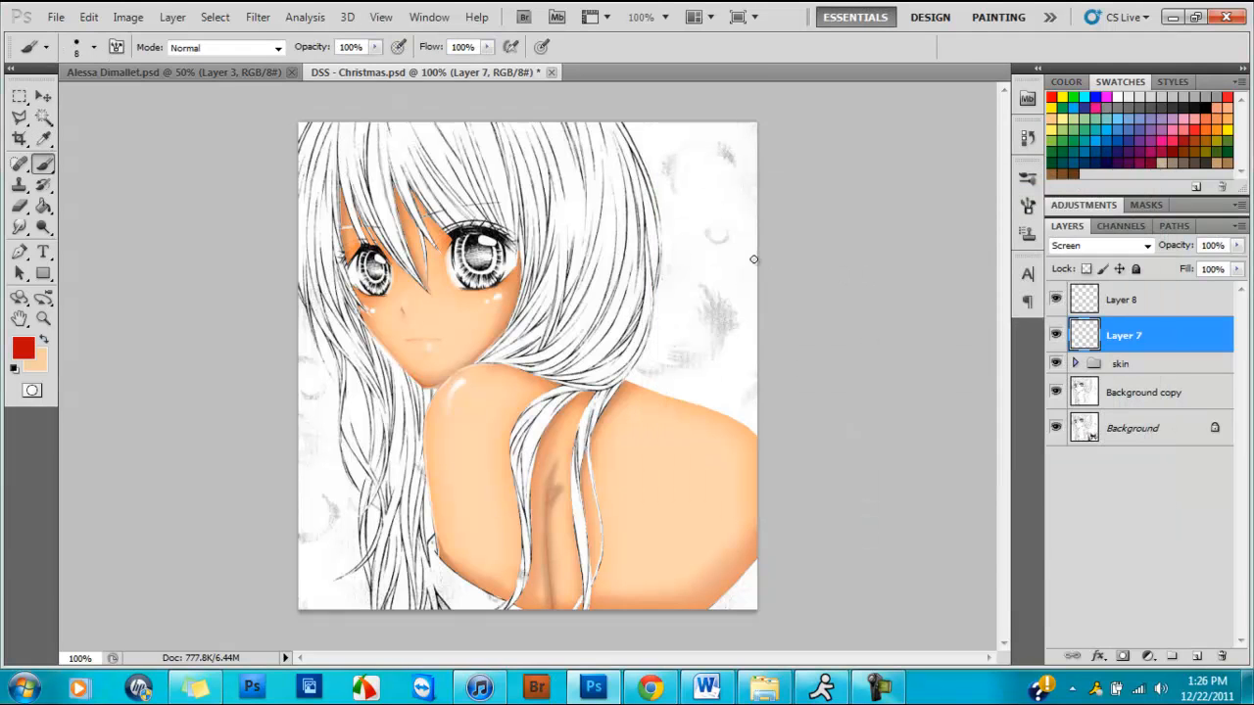
# Paint the selected hair area solid red on Layer 8 with a 143 px hard round brush.
pyautogui.press('l')
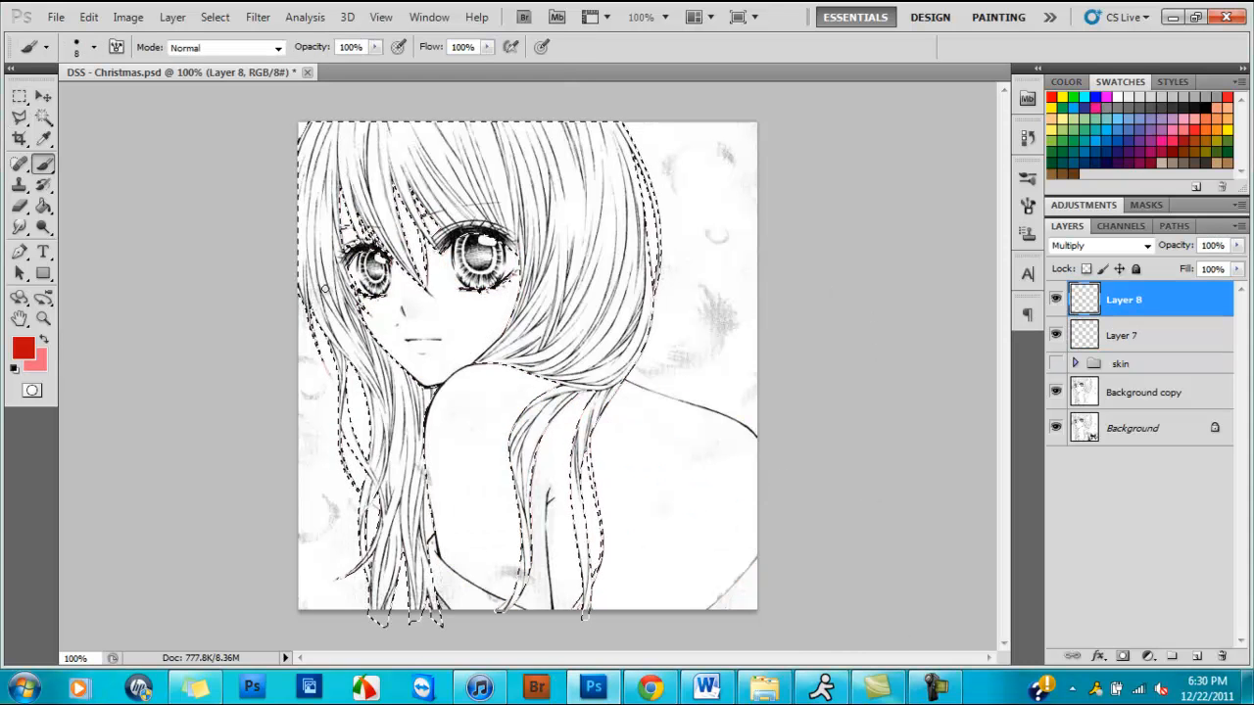
pyautogui.rightClick(44, 167)
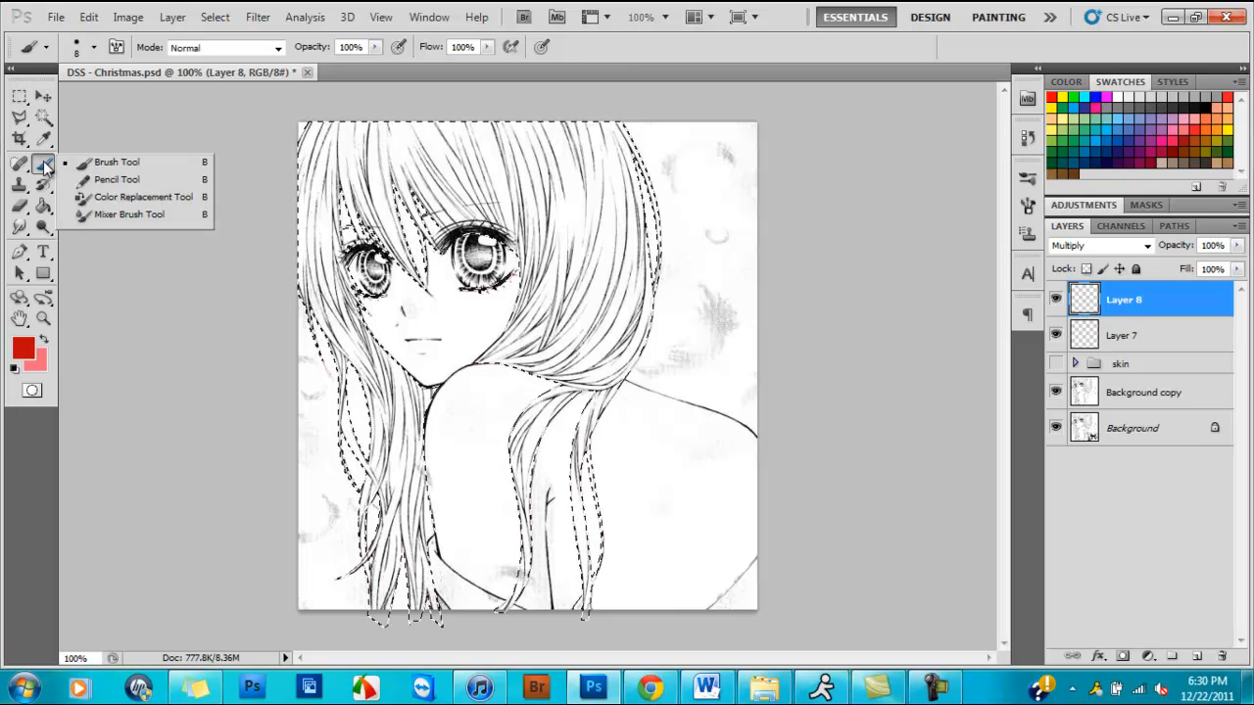
pyautogui.click(93, 167)
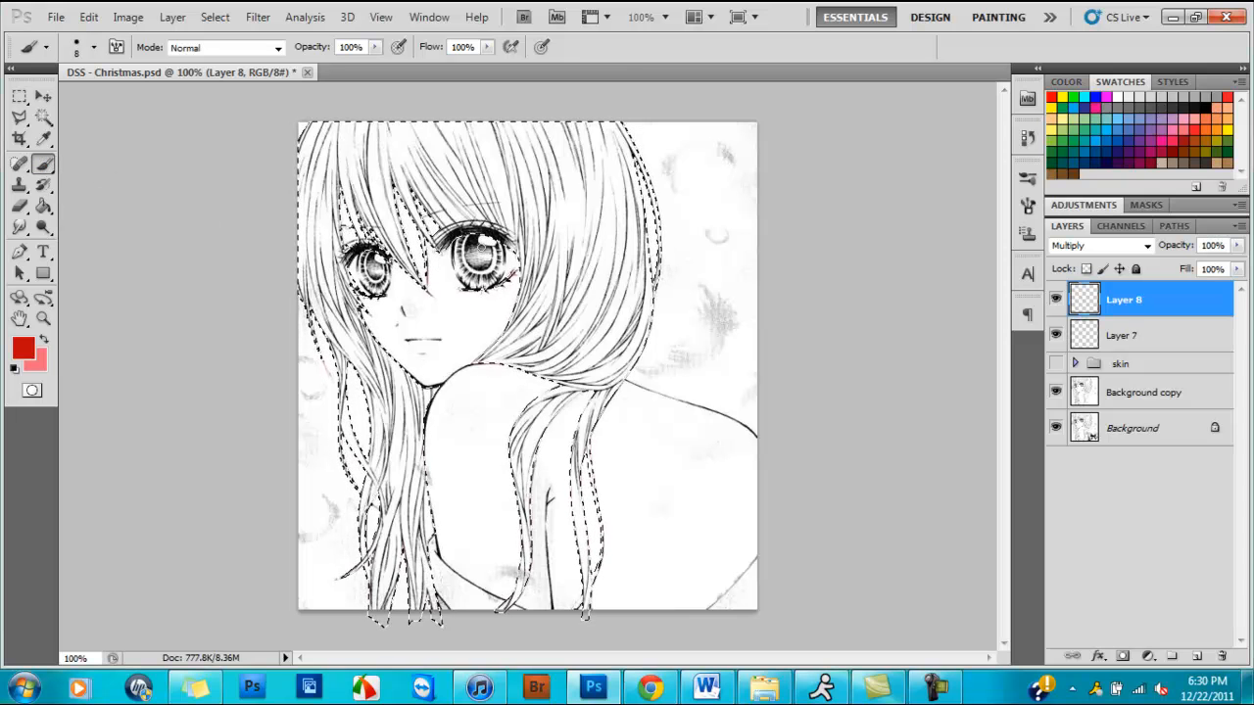
pyautogui.rightClick(616, 233)
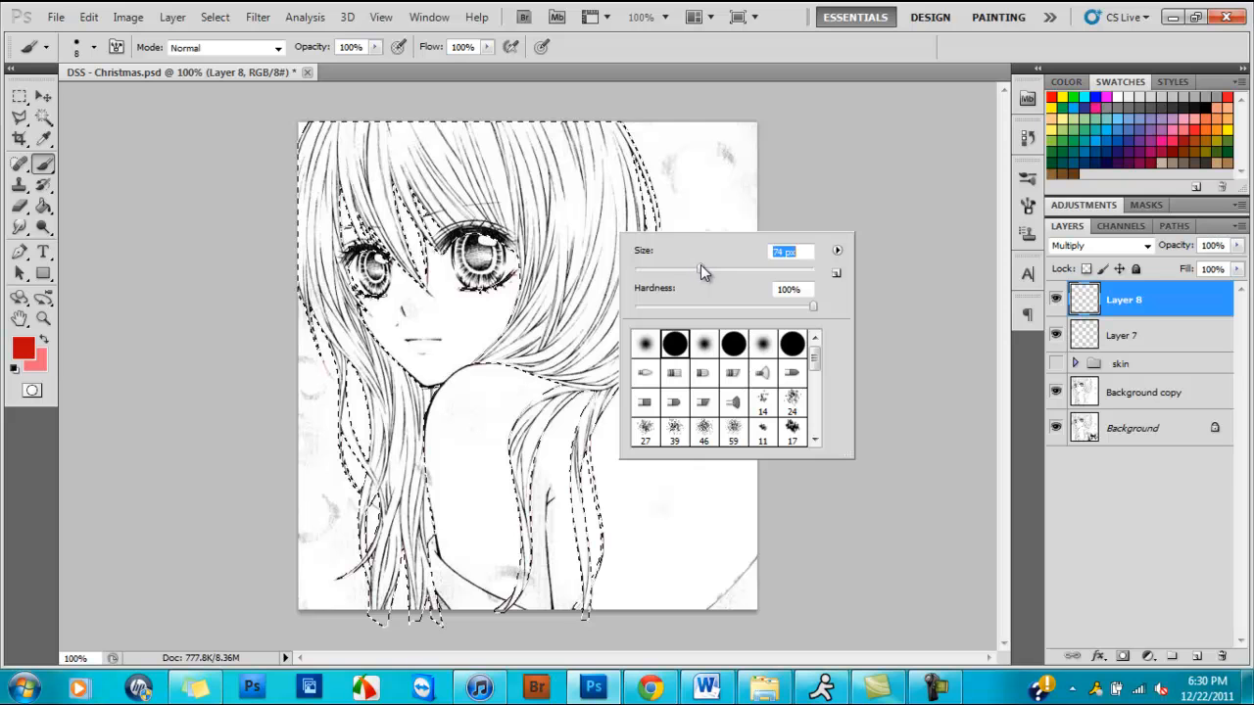
pyautogui.moveTo(722, 271); pyautogui.dragTo(744, 261)
pyautogui.moveTo(610, 135)
pyautogui.mouseDown()
pyautogui.moveTo(621, 434)
pyautogui.moveTo(551, 548)
pyautogui.moveTo(490, 245)
pyautogui.moveTo(373, 176)
pyautogui.moveTo(280, 498)
pyautogui.moveTo(394, 652)
pyautogui.mouseUp()
# Paint the same hair selection red on Layer 7 and deselect the area.
pyautogui.click(1127, 331)
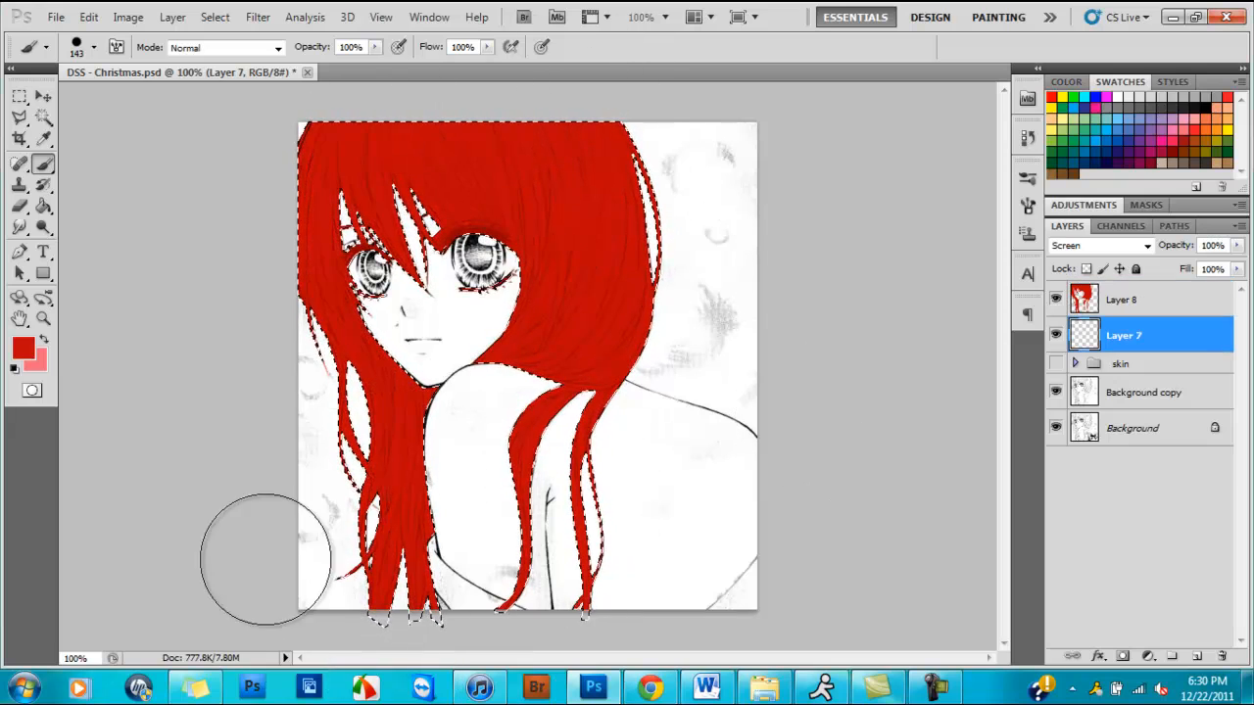
pyautogui.moveTo(257, 514)
pyautogui.mouseDown()
pyautogui.moveTo(406, 565)
pyautogui.moveTo(498, 562)
pyautogui.moveTo(553, 410)
pyautogui.mouseUp()
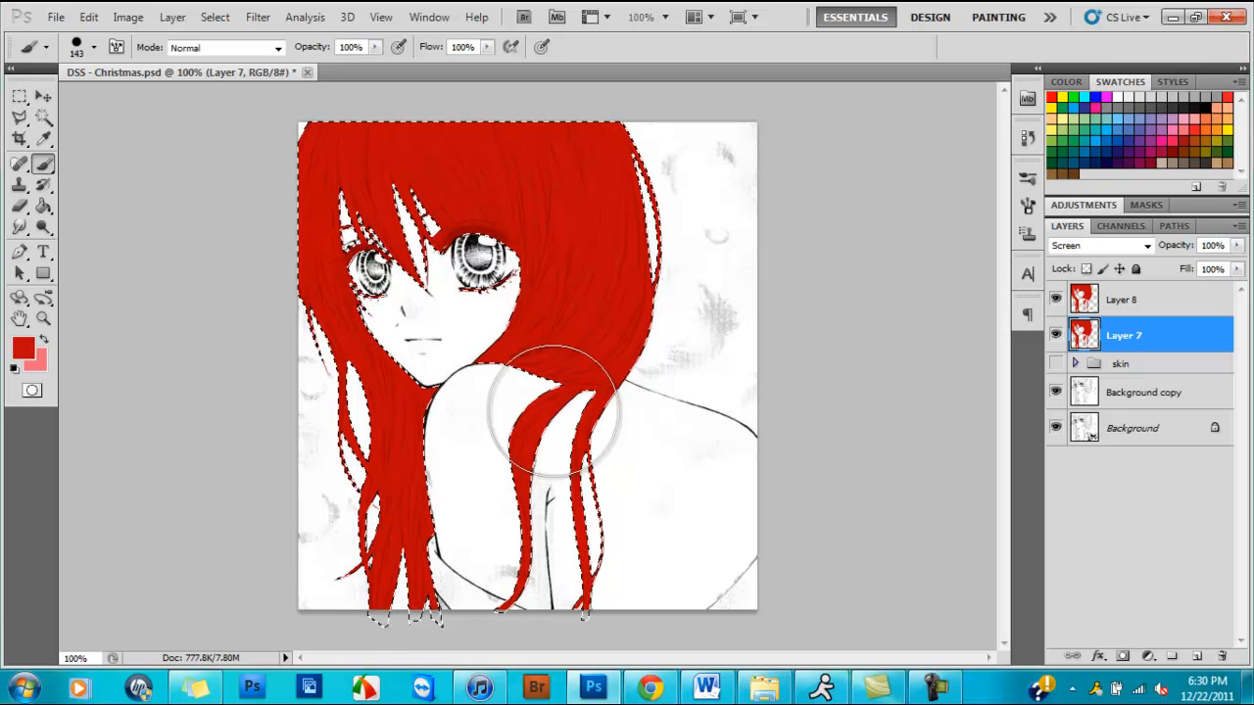
pyautogui.hotkey('ctrl', 'd')
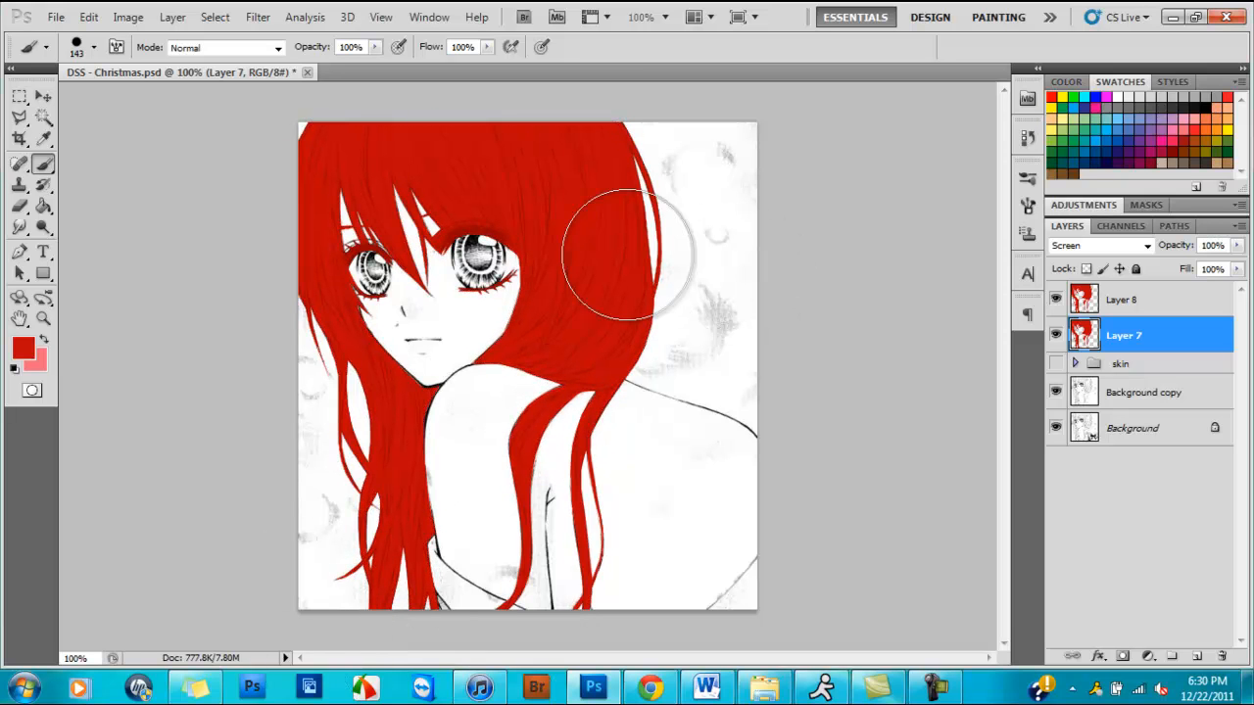
# Lighten the red hair on Layer 7 with a Hue/Saturation adjustment, raising Lightness to +17.
pyautogui.hotkey('ctrl', 'u')
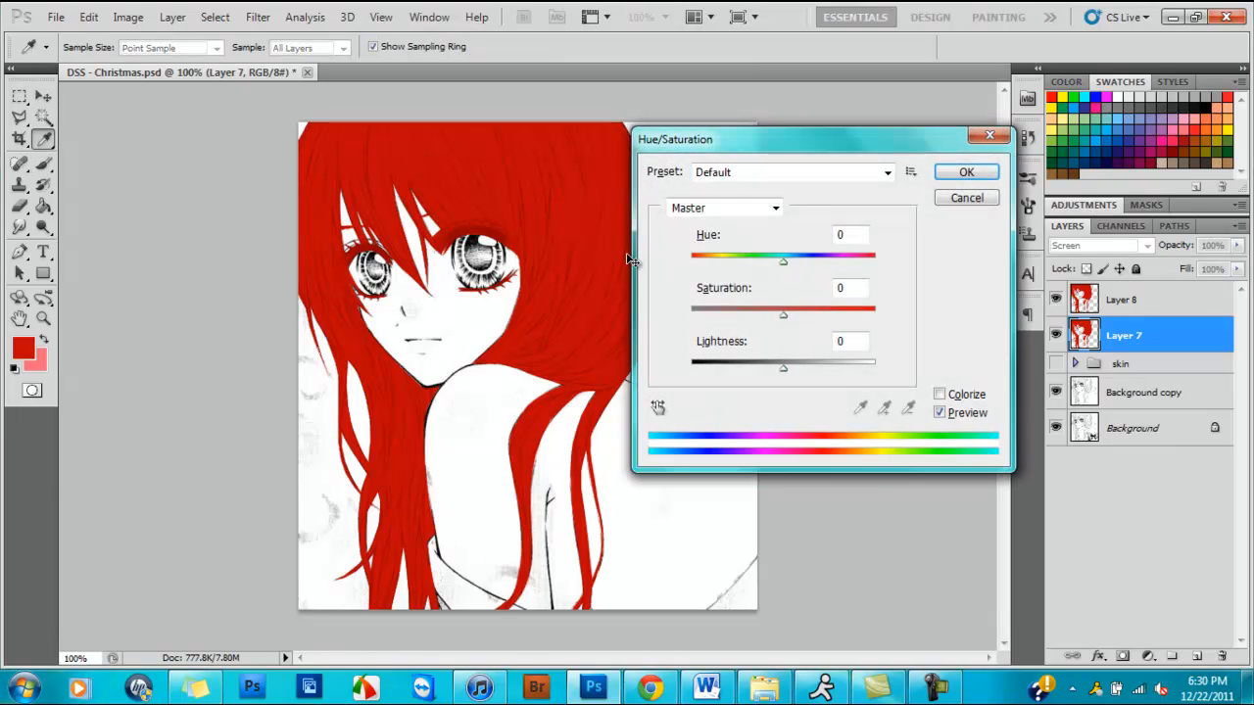
pyautogui.moveTo(791, 374); pyautogui.dragTo(799, 374)
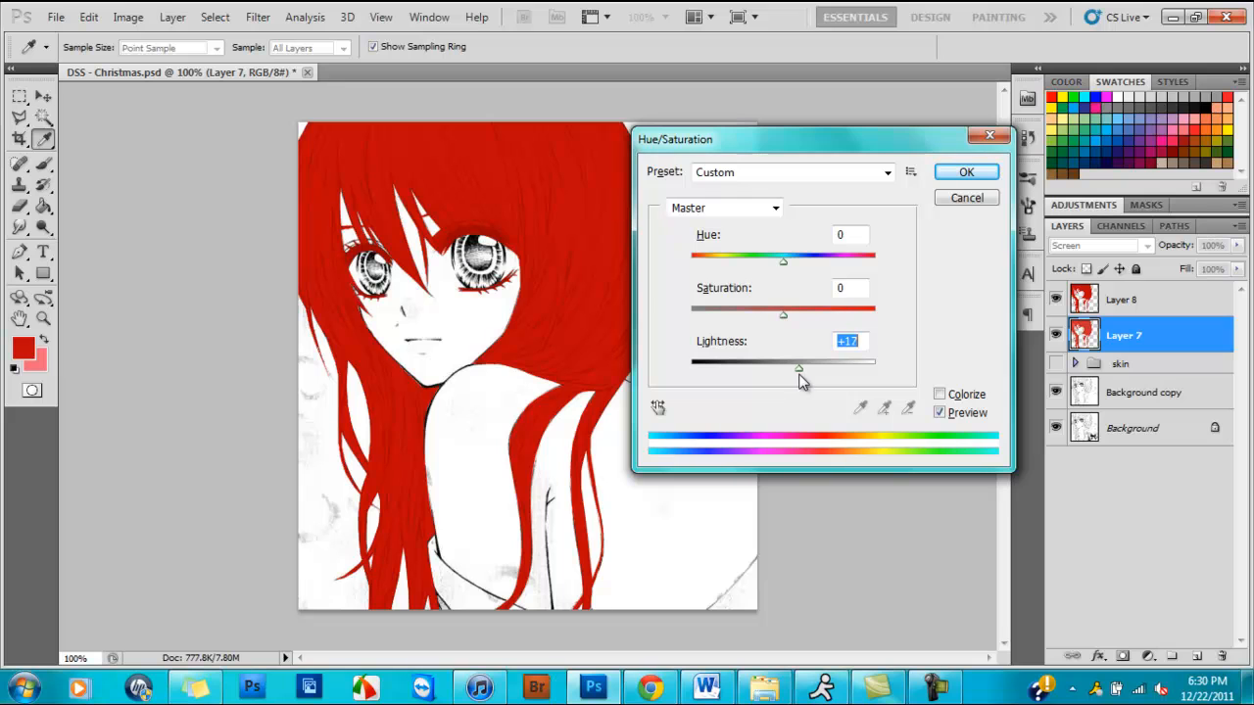
pyautogui.press('Return')
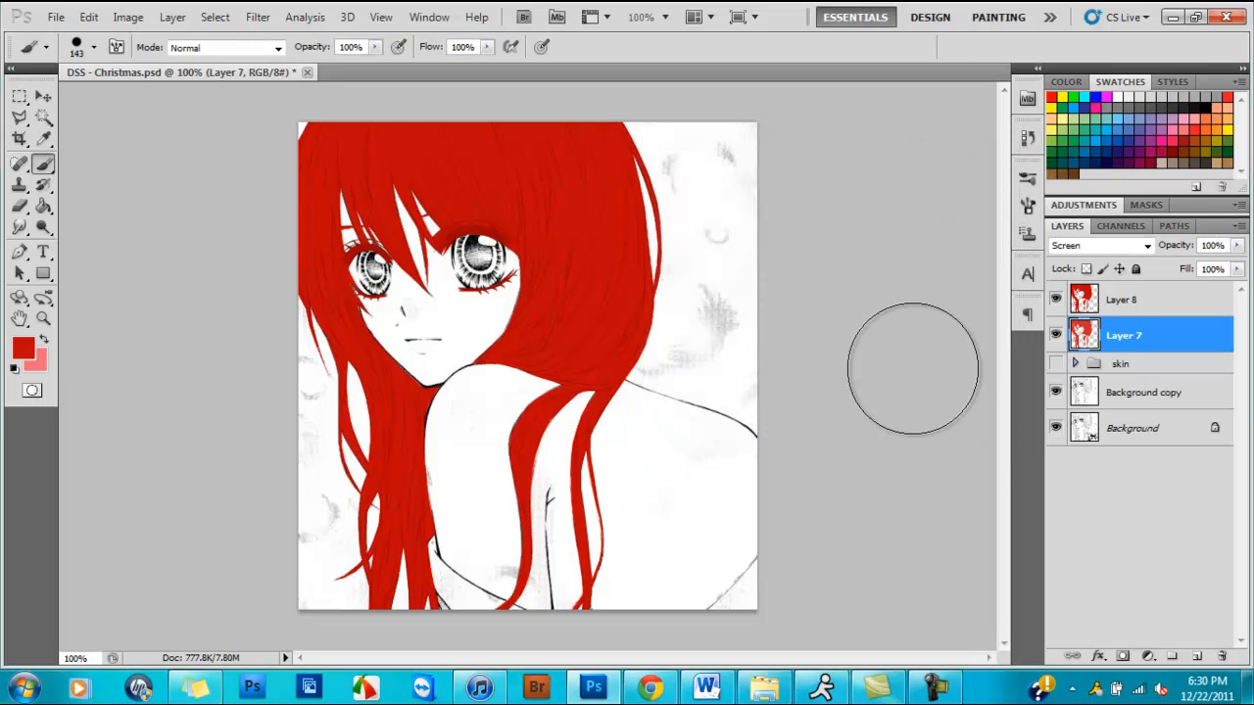
# Add an Inner Glow to Layer 8 in Multiply mode, using the red foreground colour as the glow colour.
pyautogui.click(1126, 311)
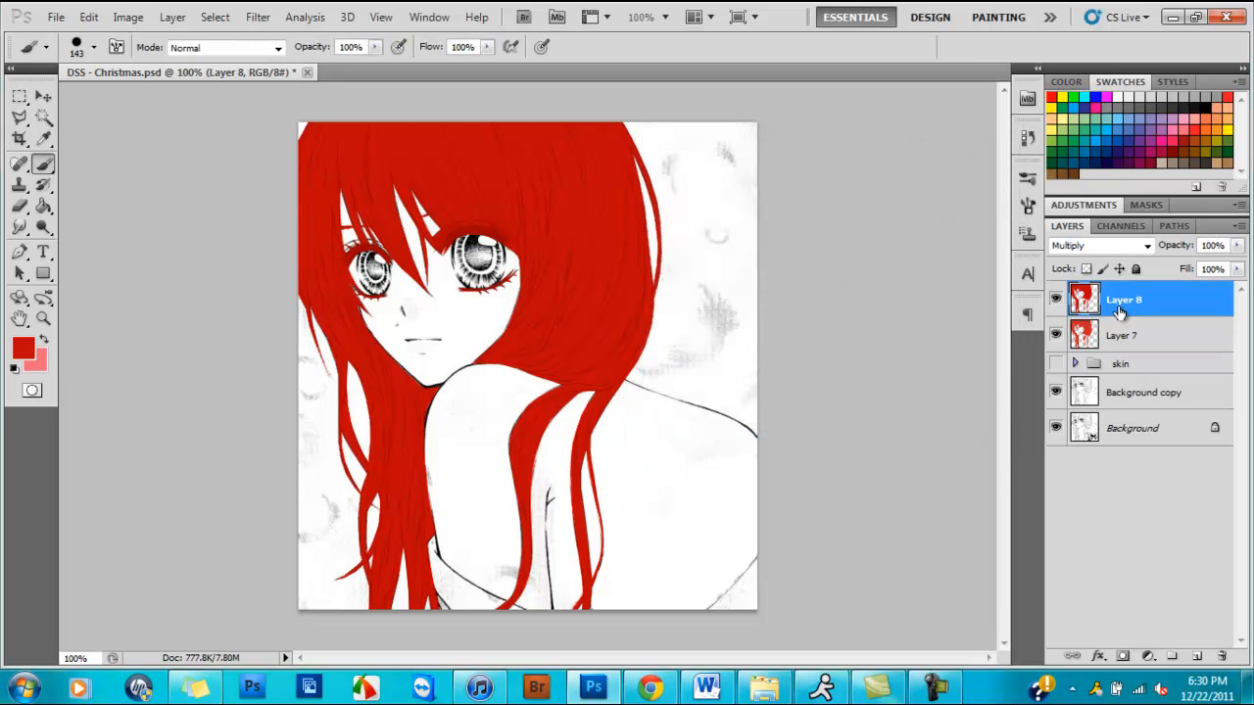
pyautogui.click(1097, 656)
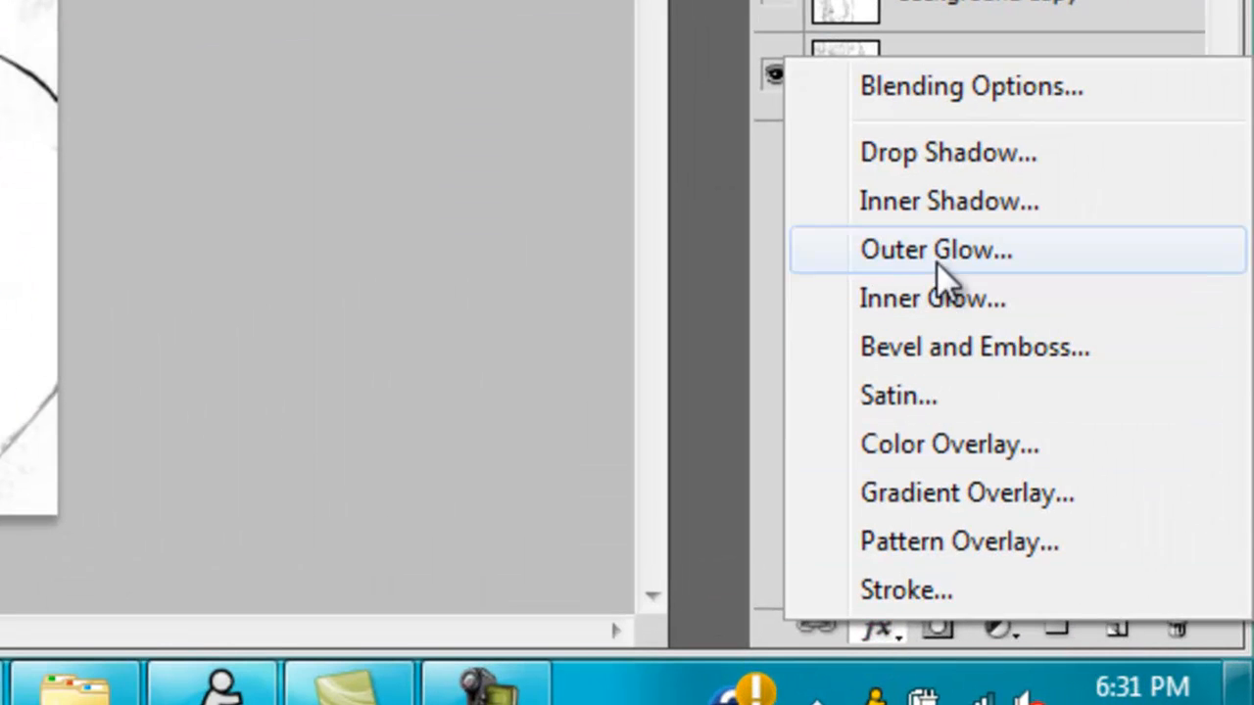
pyautogui.click(937, 293)
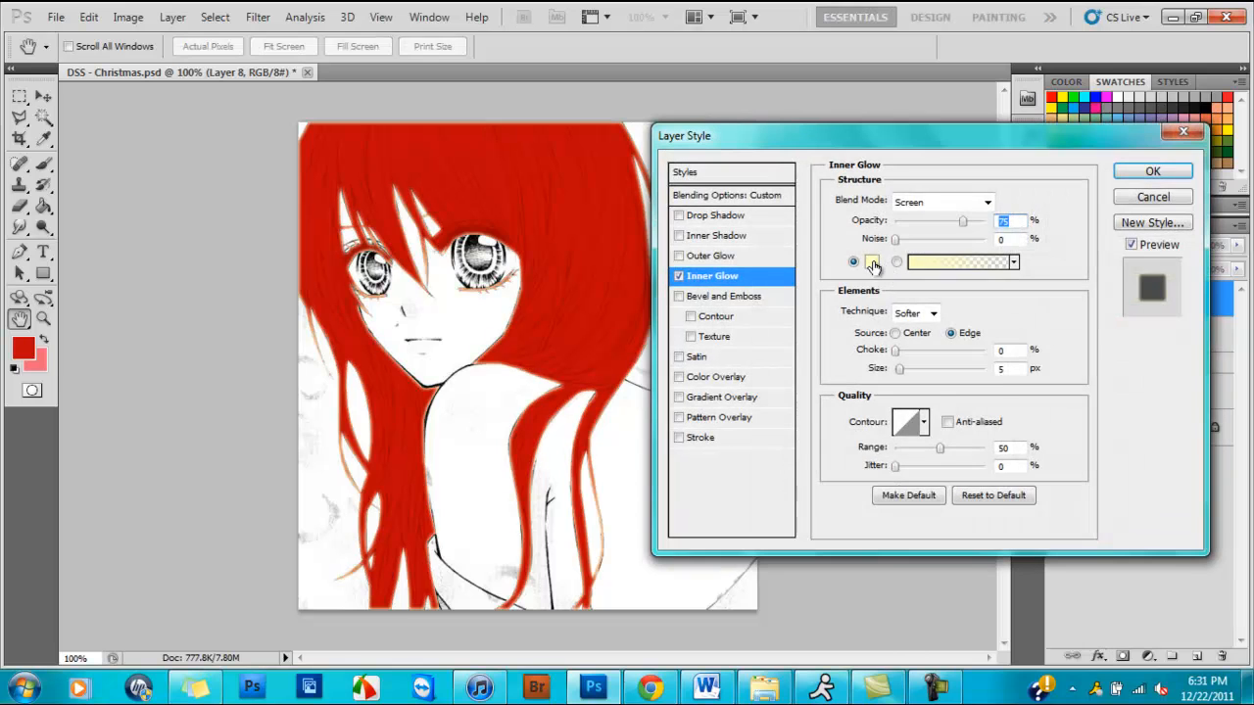
pyautogui.click(937, 200)
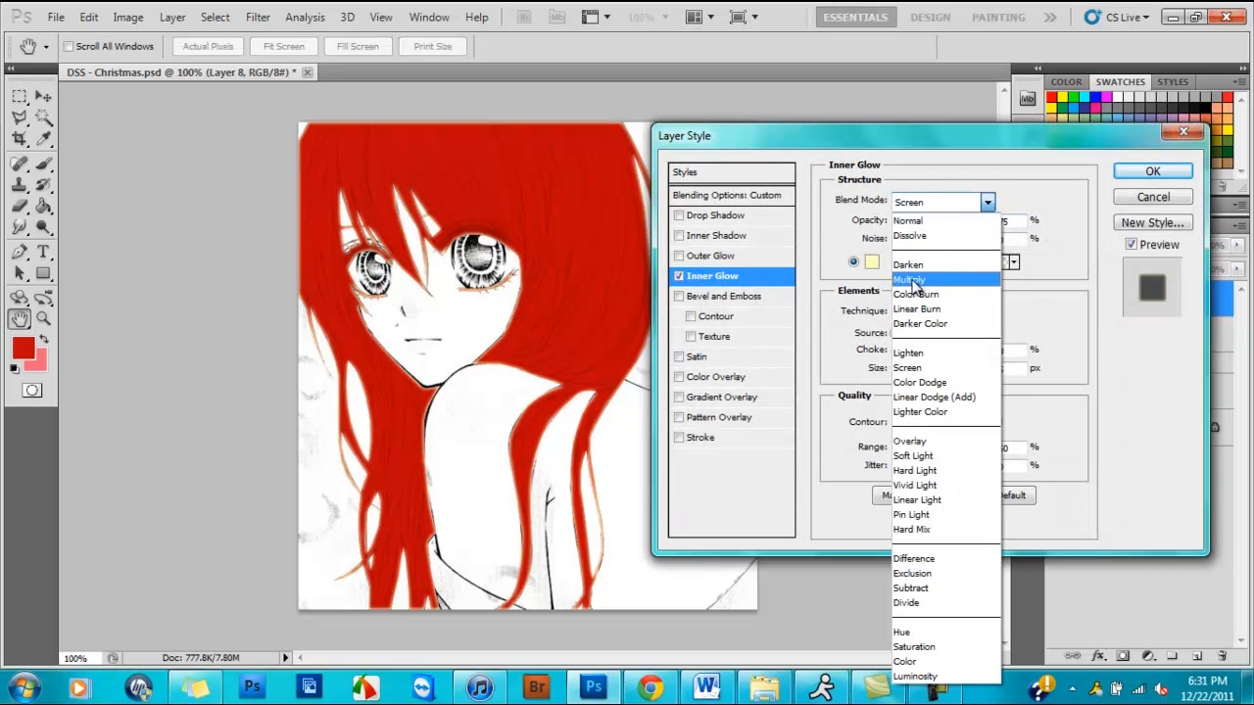
pyautogui.click(921, 279)
pyautogui.click(871, 261)
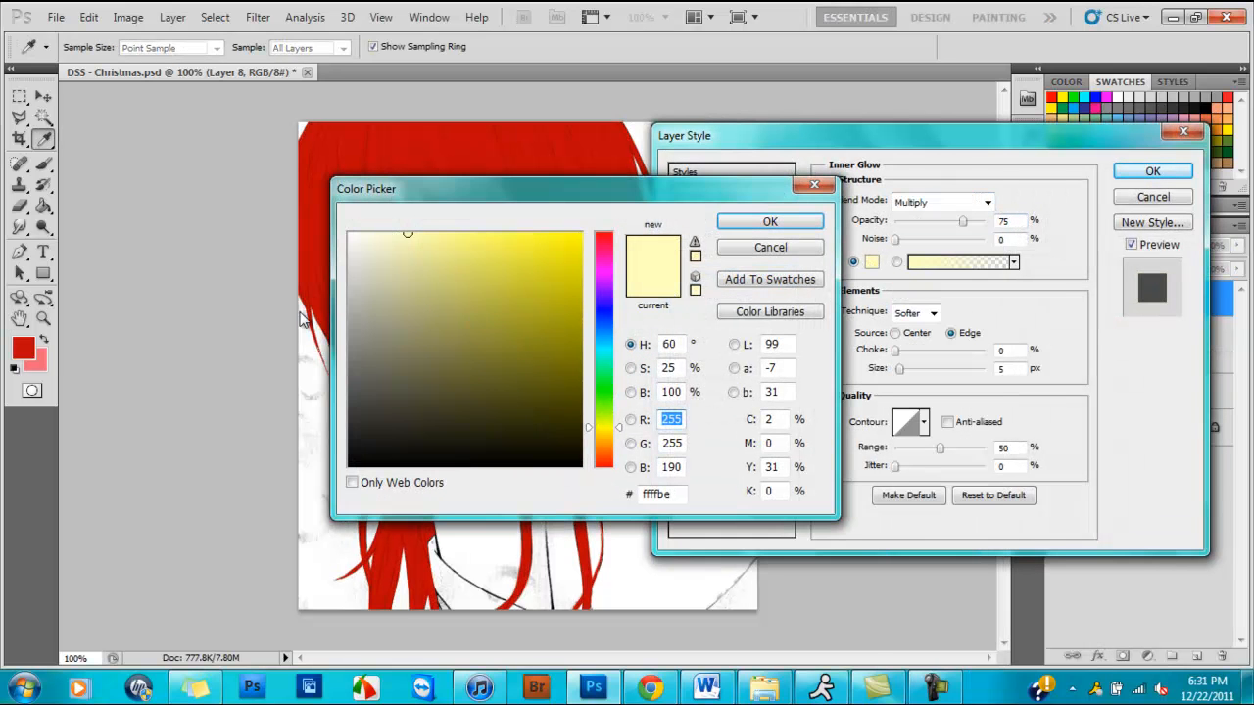
pyautogui.click(24, 343)
pyautogui.press('Return')
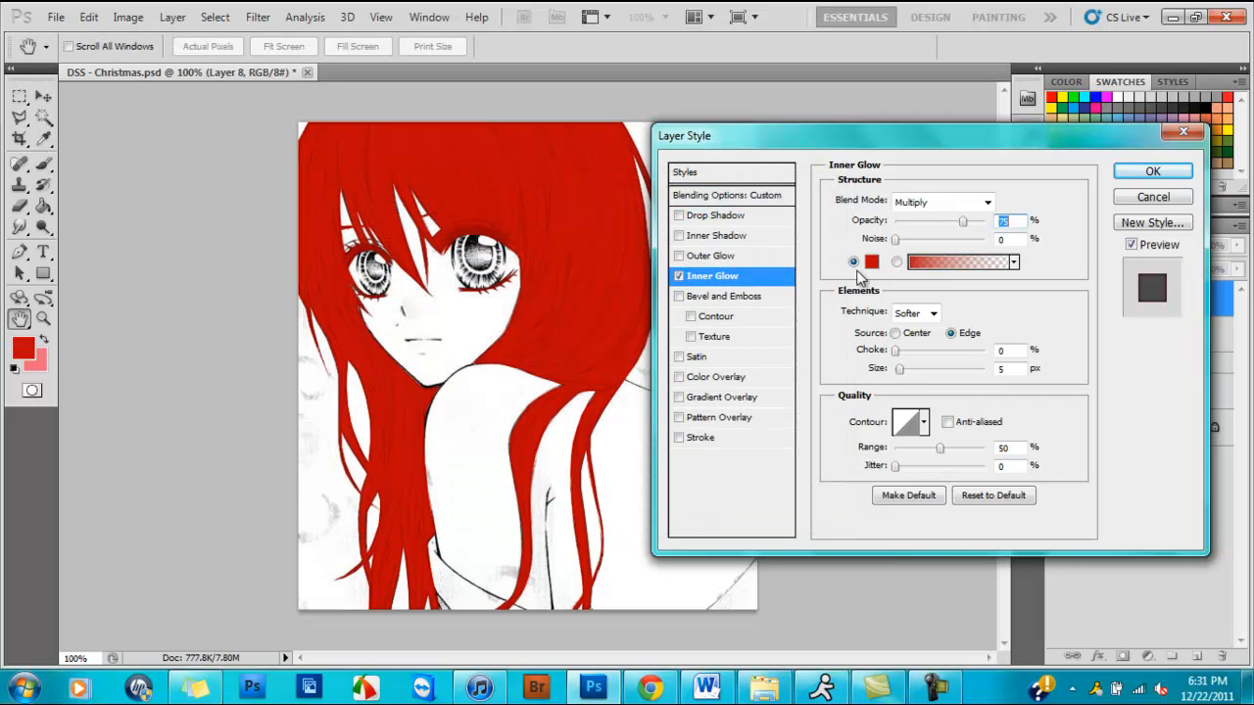
# Set the Inner Glow to 83% opacity, 46 px size and 40% range, apply it and collapse Layer 8's effects list.
pyautogui.click(901, 369)
pyautogui.moveTo(905, 368); pyautogui.dragTo(909, 369)
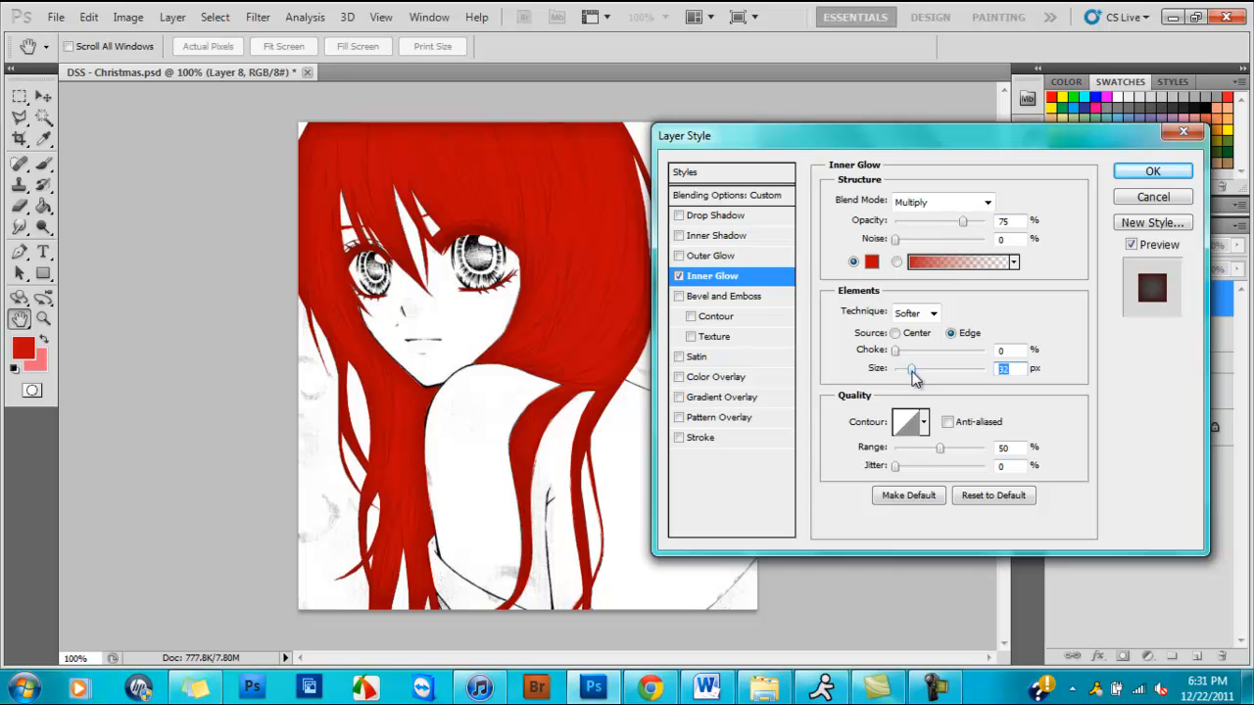
pyautogui.moveTo(943, 453); pyautogui.dragTo(937, 455)
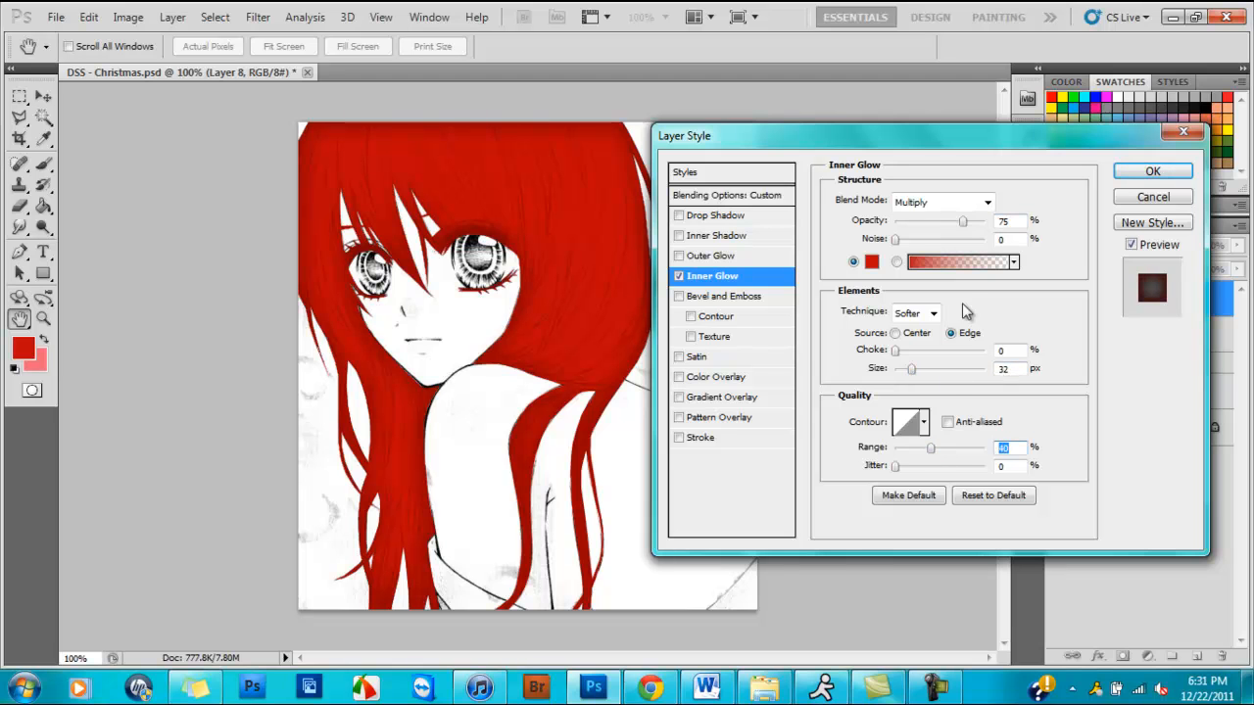
pyautogui.moveTo(964, 223); pyautogui.dragTo(970, 227)
pyautogui.moveTo(911, 369); pyautogui.dragTo(918, 377)
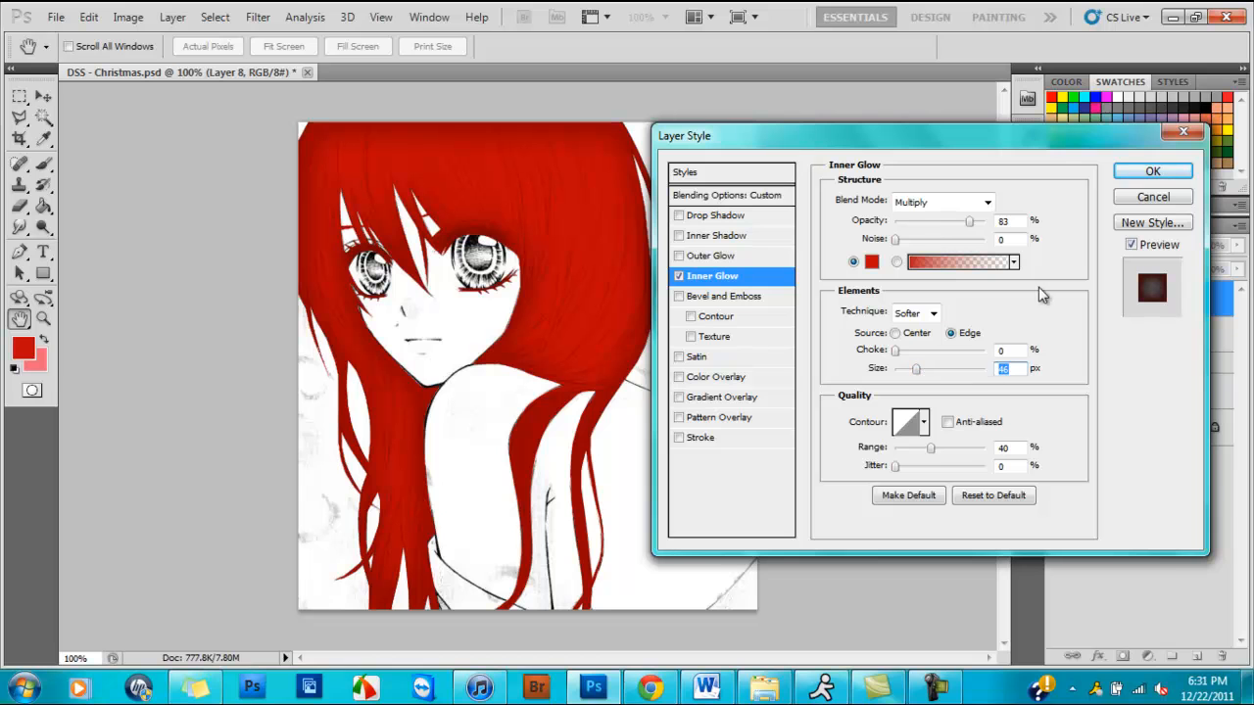
pyautogui.moveTo(1105, 140); pyautogui.dragTo(1001, 157)
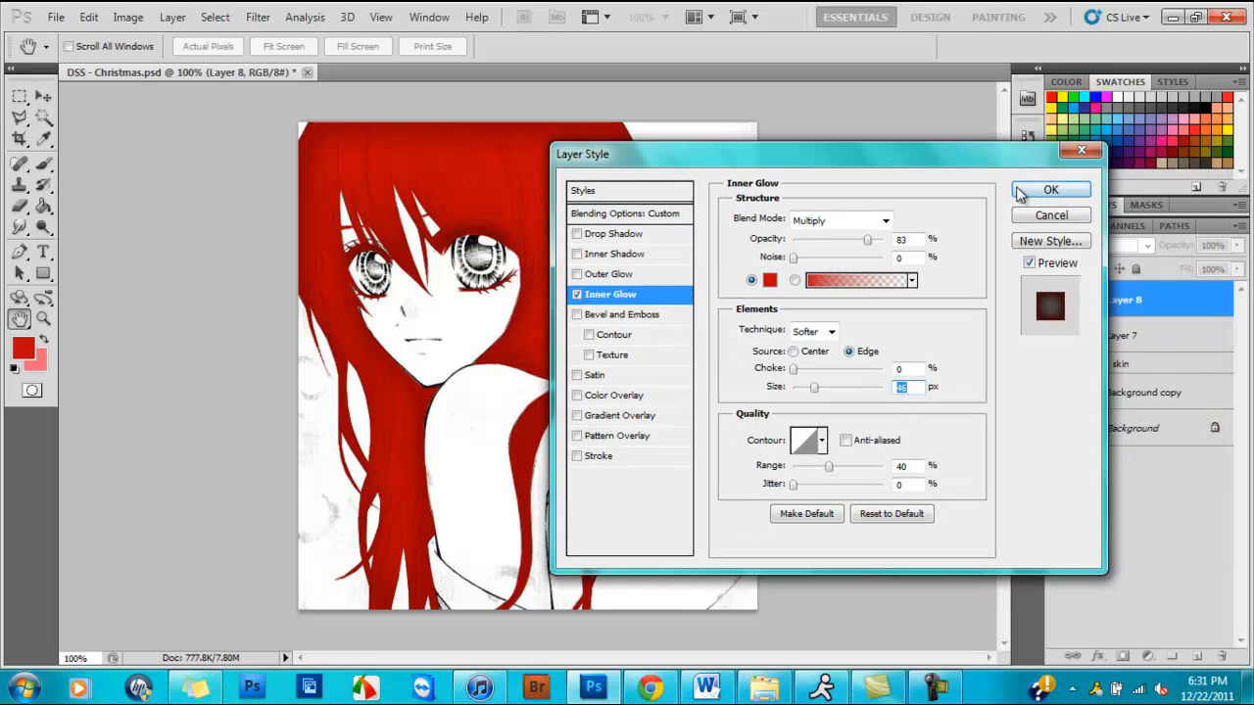
pyautogui.click(1019, 191)
pyautogui.click(1227, 300)
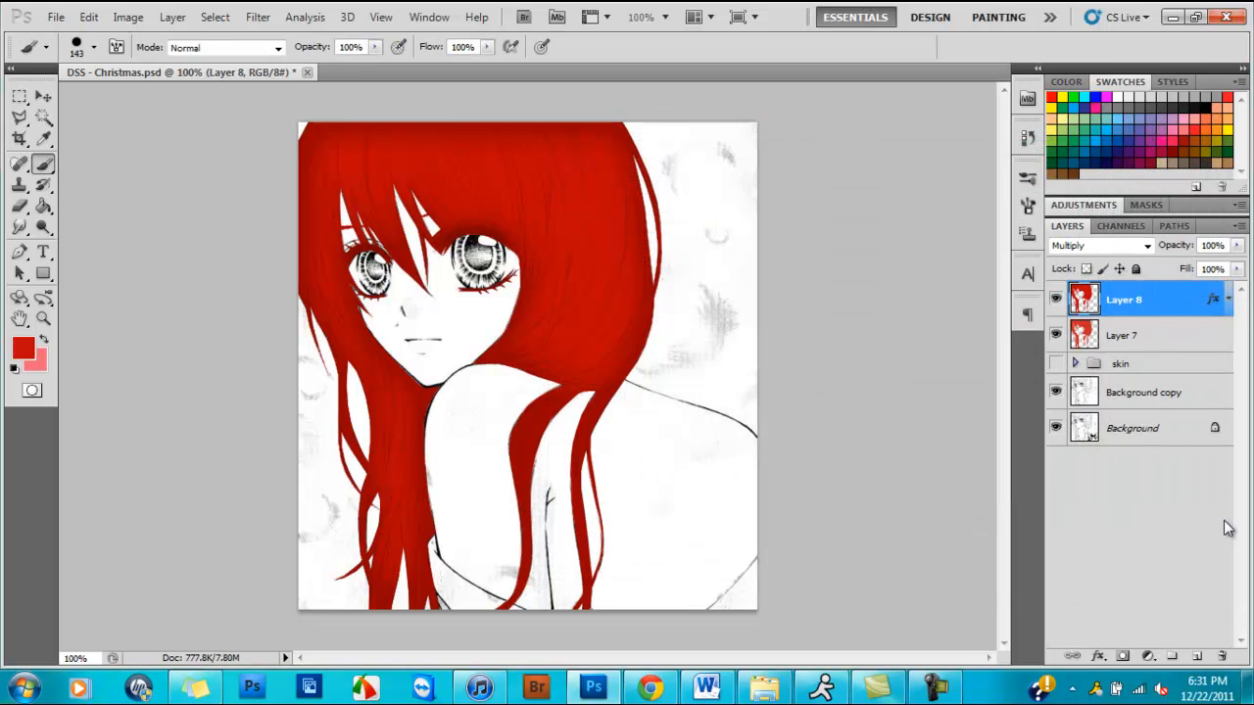
# Add a new layer clipped to Layer 8 and set the foreground colour to dark red #a40000.
pyautogui.click(1196, 656)
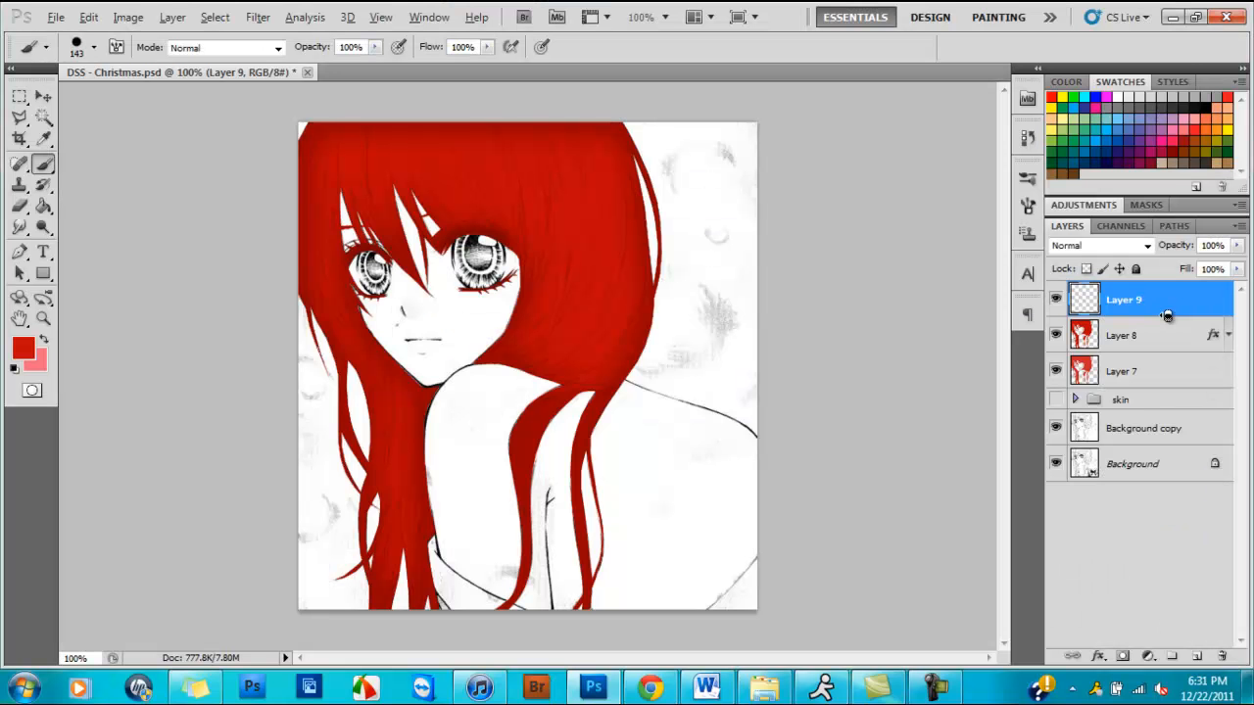
pyautogui.keyDown('alt'); pyautogui.click(1167, 314); pyautogui.keyUp('alt')
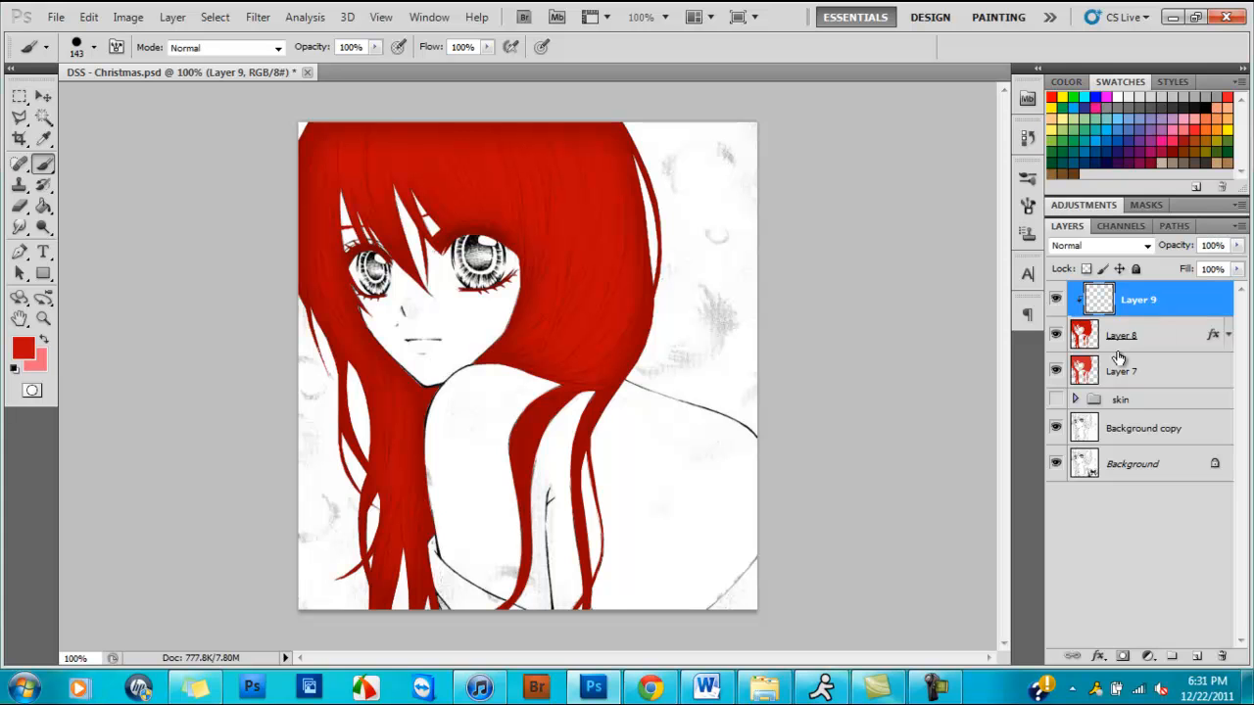
pyautogui.click(23, 347)
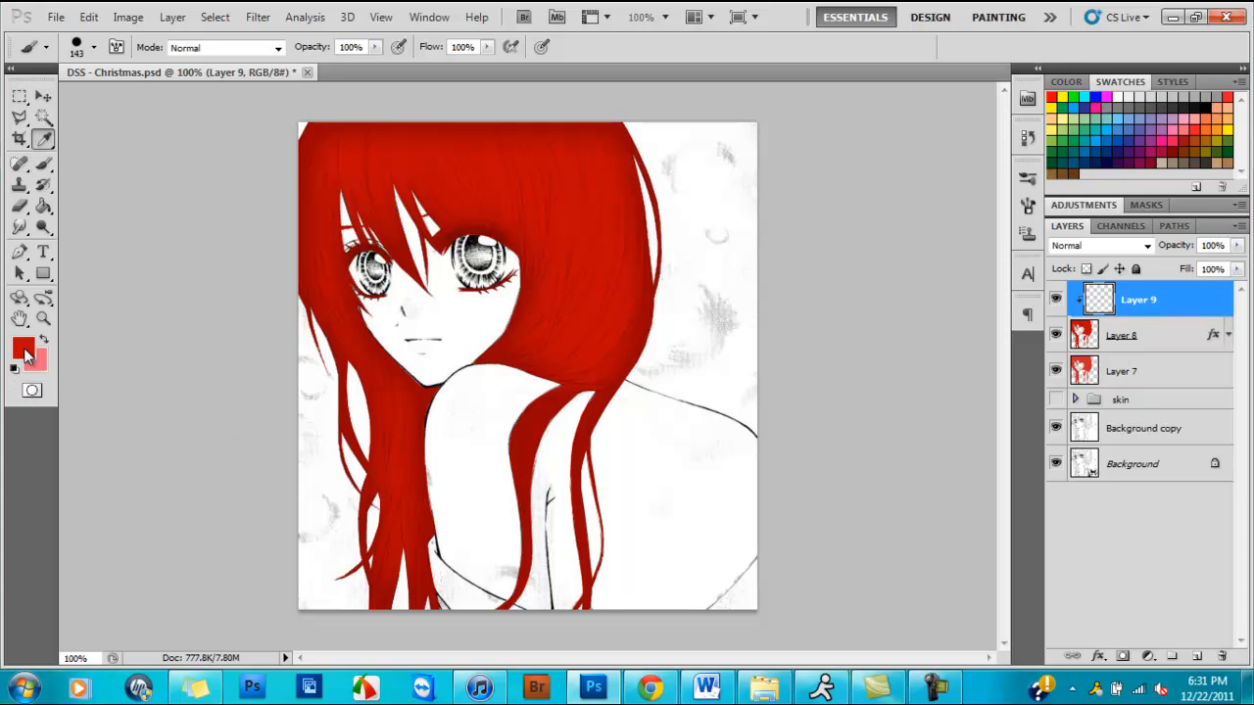
pyautogui.moveTo(574, 292); pyautogui.dragTo(583, 314)
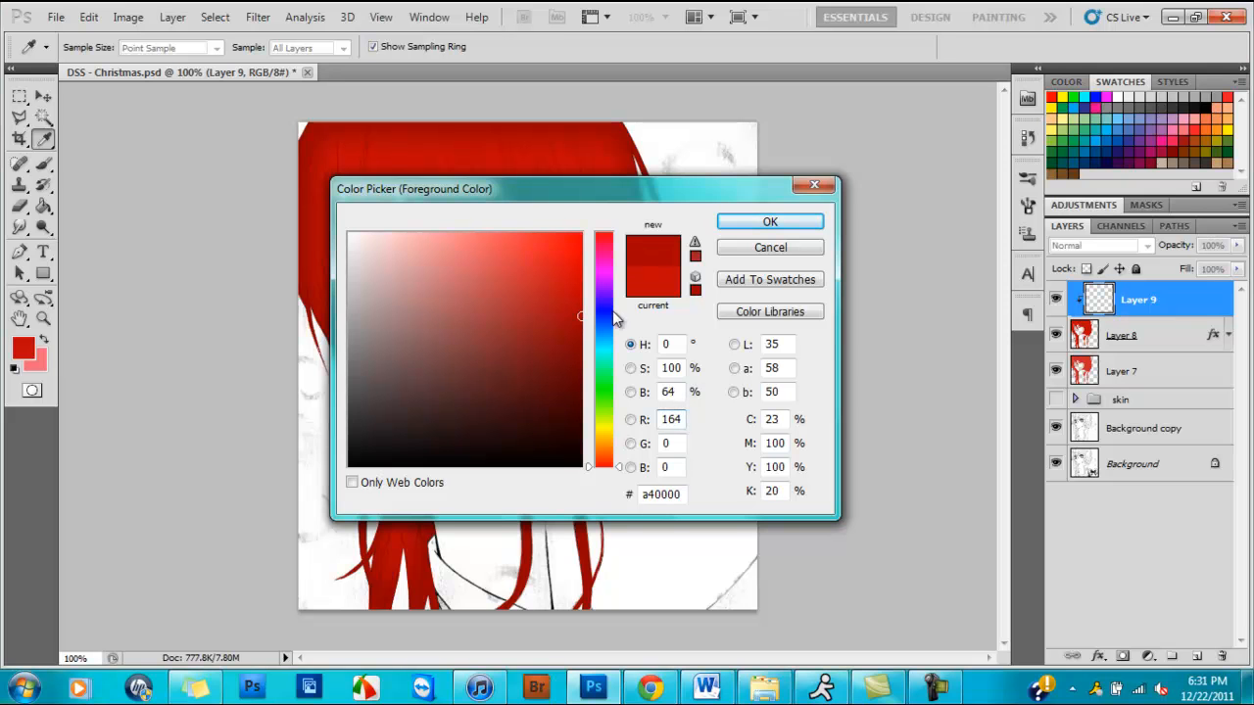
pyautogui.press('Return')
# Set the brush to a hard round 9 px tip with 100% hardness.
pyautogui.rightClick(654, 291)
pyautogui.click(676, 325)
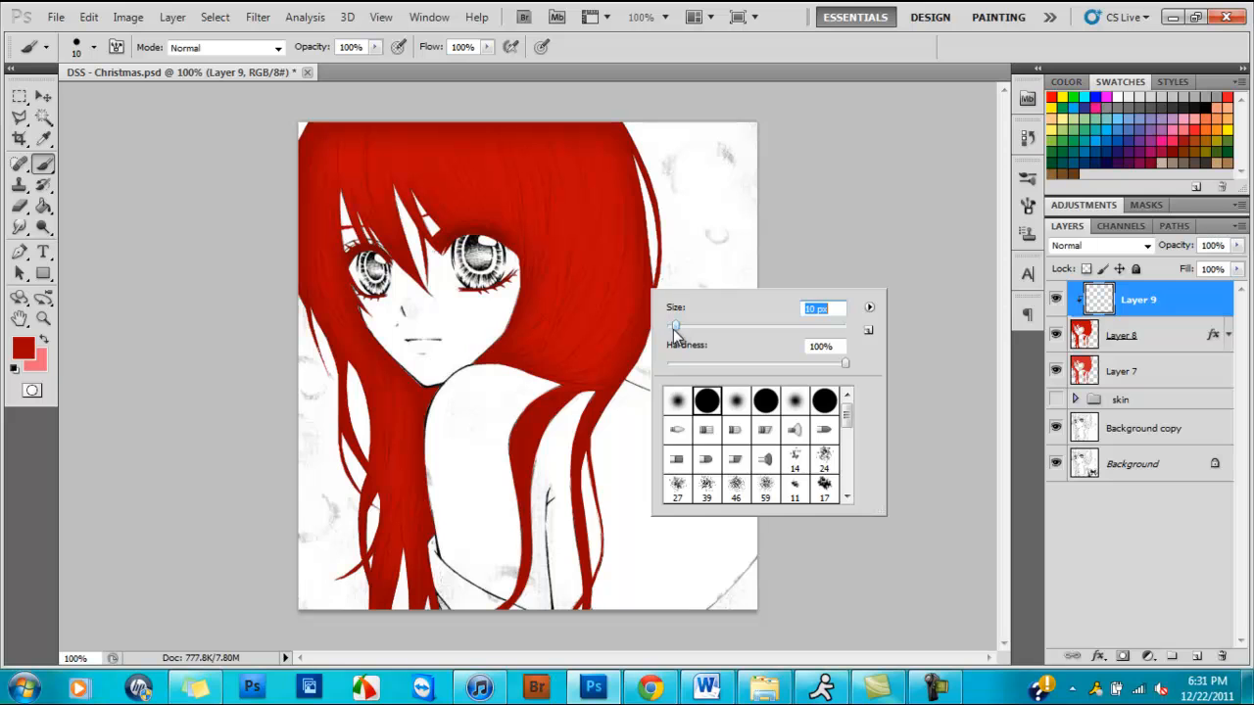
pyautogui.click(535, 371)
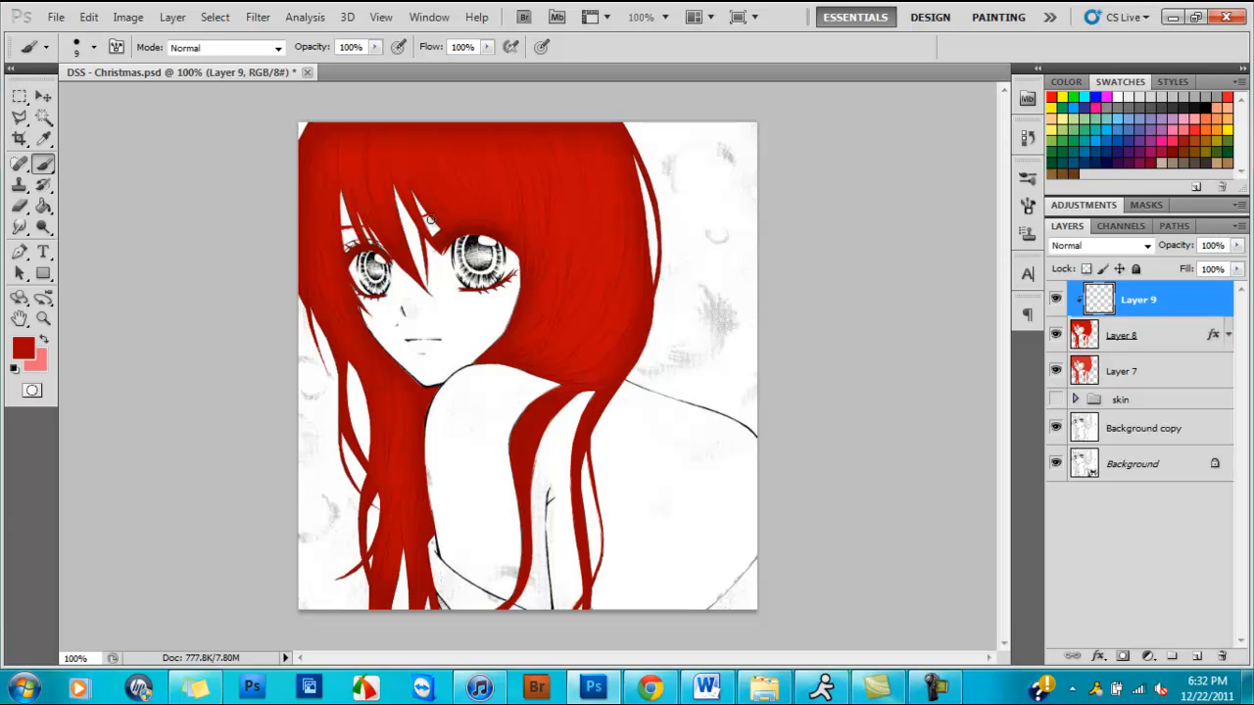
# Draw curved open Pen paths following the strands on the side of the hair beyond the larger eye, from crown to shoulder.
pyautogui.click(21, 251)
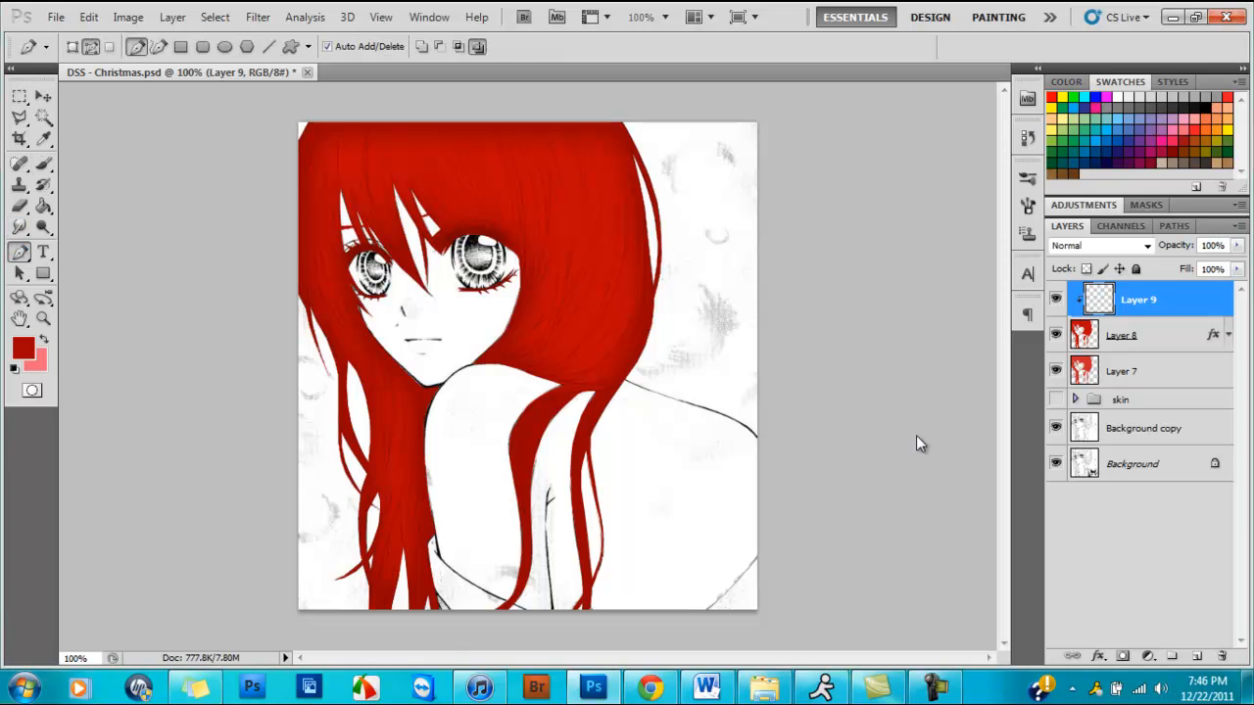
pyautogui.click(490, 370)
pyautogui.moveTo(527, 365); pyautogui.dragTo(593, 326)
pyautogui.moveTo(620, 280); pyautogui.dragTo(623, 263)
pyautogui.moveTo(628, 236); pyautogui.dragTo(630, 192)
pyautogui.keyDown('ctrl'); pyautogui.click(652, 229); pyautogui.keyUp('ctrl')
pyautogui.click(479, 368)
pyautogui.click(542, 319)
pyautogui.moveTo(575, 282); pyautogui.dragTo(581, 264)
pyautogui.moveTo(602, 198); pyautogui.dragTo(608, 192)
pyautogui.moveTo(488, 332); pyautogui.dragTo(534, 299)
pyautogui.moveTo(556, 224)
pyautogui.mouseDown()
pyautogui.moveTo(555, 165)
pyautogui.moveTo(604, 166)
pyautogui.mouseUp()
pyautogui.click(529, 103)
pyautogui.click(572, 120)
pyautogui.click(584, 196)
pyautogui.click(592, 109)
pyautogui.click(534, 379)
pyautogui.moveTo(586, 368); pyautogui.dragTo(607, 362)
pyautogui.click(642, 249)
pyautogui.click(542, 374)
pyautogui.click(610, 324)
pyautogui.click(482, 378)
pyautogui.click(558, 336)
pyautogui.click(584, 283)
pyautogui.click(509, 143)
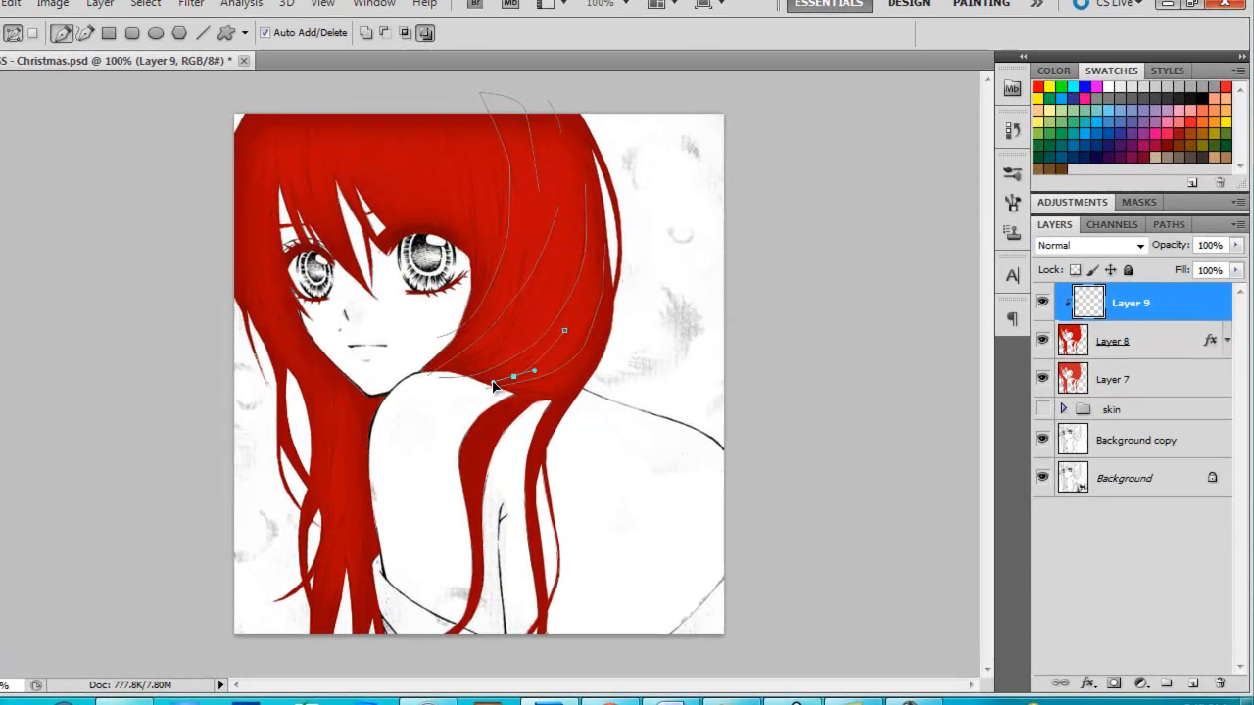
# Add curved Pen paths along the strands above and beside the larger eye, following the fall of the hair.
pyautogui.moveTo(472, 217); pyautogui.dragTo(471, 266)
pyautogui.click(464, 319)
pyautogui.click(489, 182)
pyautogui.click(379, 108)
pyautogui.moveTo(437, 223)
pyautogui.mouseDown()
pyautogui.moveTo(457, 260)
pyautogui.moveTo(387, 201)
pyautogui.moveTo(439, 199)
pyautogui.mouseUp()
pyautogui.click(456, 271)
pyautogui.click(365, 165)
pyautogui.click(369, 147)
pyautogui.click(388, 174)
pyautogui.click(413, 122)
pyautogui.click(565, 236)
pyautogui.moveTo(563, 275); pyautogui.dragTo(559, 294)
# Draw Pen paths at the hair's lower edge near the shoulder and along the lock hanging over the arm.
pyautogui.click(511, 387)
pyautogui.click(608, 384)
pyautogui.click(608, 367)
pyautogui.click(530, 477)
pyautogui.click(528, 396)
pyautogui.click(492, 412)
pyautogui.click(440, 460)
pyautogui.click(479, 574)
pyautogui.click(483, 446)
pyautogui.click(503, 424)
pyautogui.keyDown('ctrl'); pyautogui.click(510, 471); pyautogui.keyUp('ctrl')
# Draw curved Pen paths through the fringe and down the hair beside the smaller eye.
pyautogui.click(345, 157)
pyautogui.click(381, 226)
pyautogui.click(401, 288)
pyautogui.click(334, 184)
pyautogui.click(323, 110)
pyautogui.click(317, 95)
pyautogui.click(344, 281)
pyautogui.click(299, 200)
pyautogui.click(288, 140)
pyautogui.keyDown('ctrl'); pyautogui.click(305, 235); pyautogui.keyUp('ctrl')
pyautogui.click(276, 103)
pyautogui.click(275, 174)
pyautogui.click(302, 338)
pyautogui.click(272, 229)
pyautogui.click(263, 115)
pyautogui.moveTo(245, 293); pyautogui.dragTo(271, 383)
pyautogui.click(286, 368)
pyautogui.moveTo(265, 313); pyautogui.dragTo(263, 298)
pyautogui.moveTo(252, 226)
pyautogui.mouseDown()
pyautogui.moveTo(252, 194)
pyautogui.moveTo(266, 273)
pyautogui.mouseUp()
pyautogui.click(266, 165)
# Draw long Pen paths down the hanging locks below the face, undo the last stray point and finish the remaining strand.
pyautogui.moveTo(330, 441); pyautogui.dragTo(327, 478)
pyautogui.click(310, 549)
pyautogui.keyDown('ctrl'); pyautogui.click(302, 591); pyautogui.keyUp('ctrl')
pyautogui.click(304, 387)
pyautogui.moveTo(312, 433); pyautogui.dragTo(313, 459)
pyautogui.moveTo(339, 389); pyautogui.dragTo(341, 486)
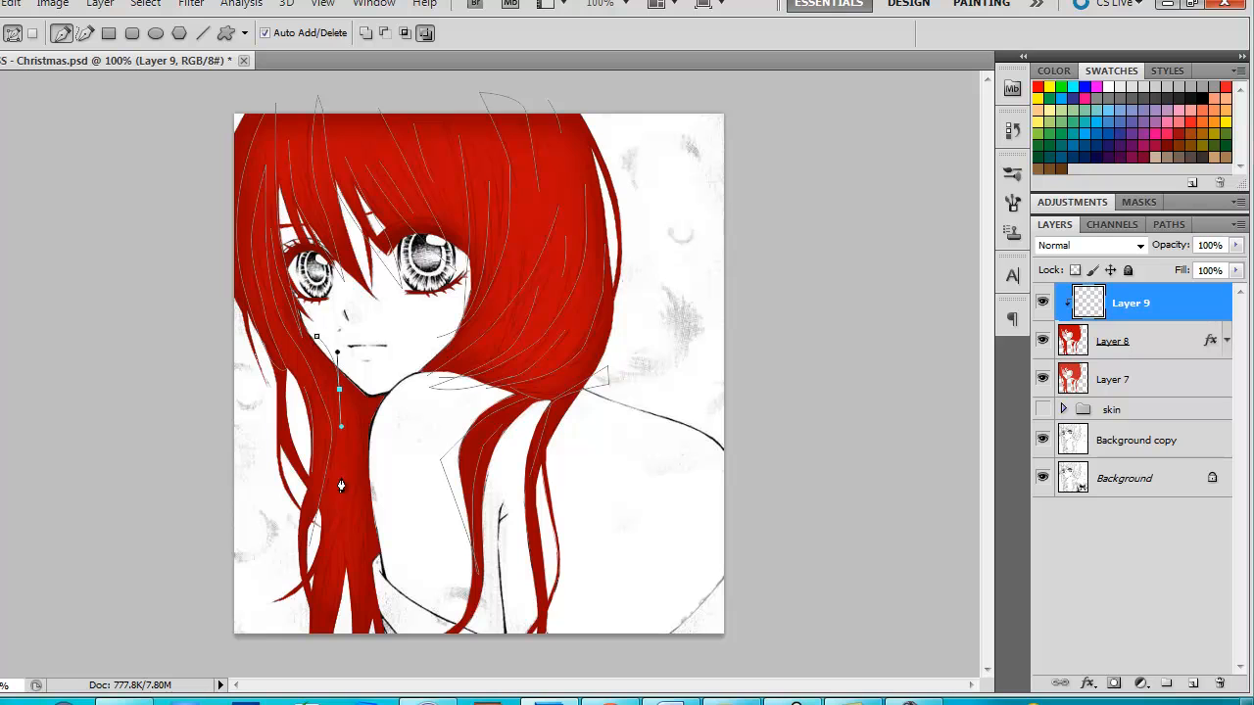
pyautogui.moveTo(317, 591); pyautogui.dragTo(312, 652)
pyautogui.moveTo(360, 588); pyautogui.dragTo(369, 637)
pyautogui.click(367, 655)
pyautogui.click(380, 650)
pyautogui.moveTo(374, 524); pyautogui.dragTo(371, 459)
pyautogui.click(370, 358)
pyautogui.click(350, 369)
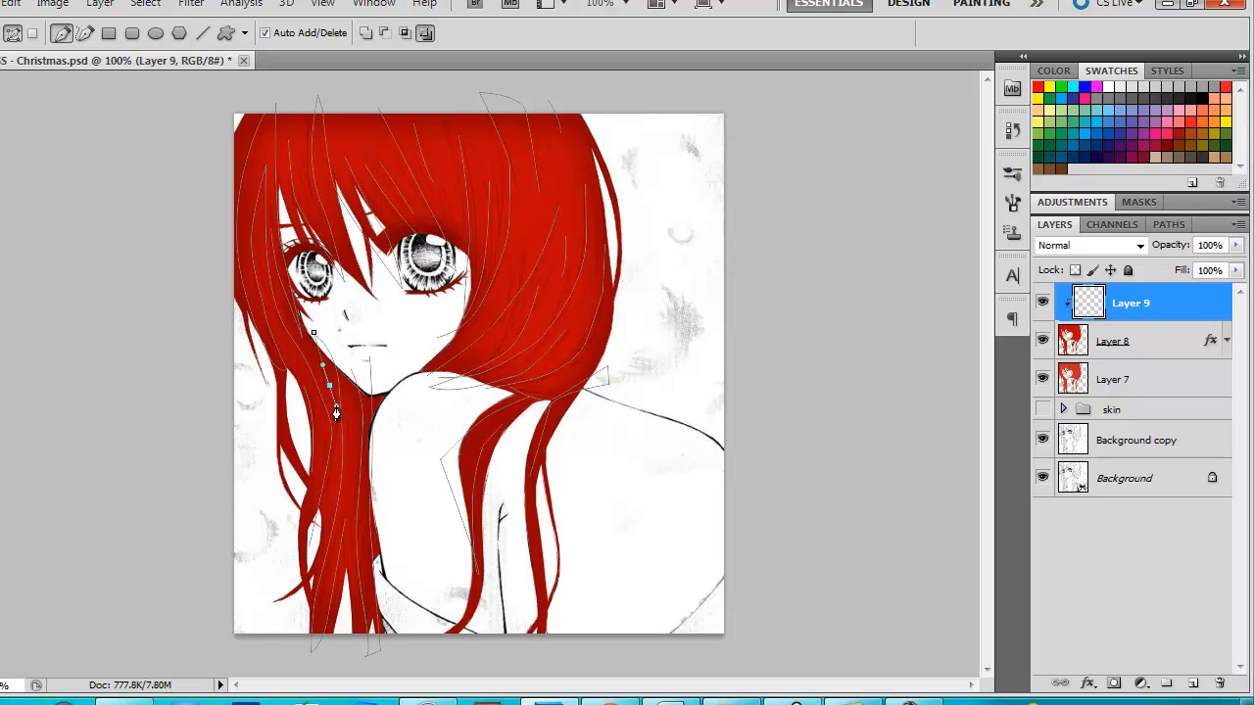
pyautogui.hotkey('ctrl', 'z')
pyautogui.moveTo(517, 279); pyautogui.dragTo(513, 280)
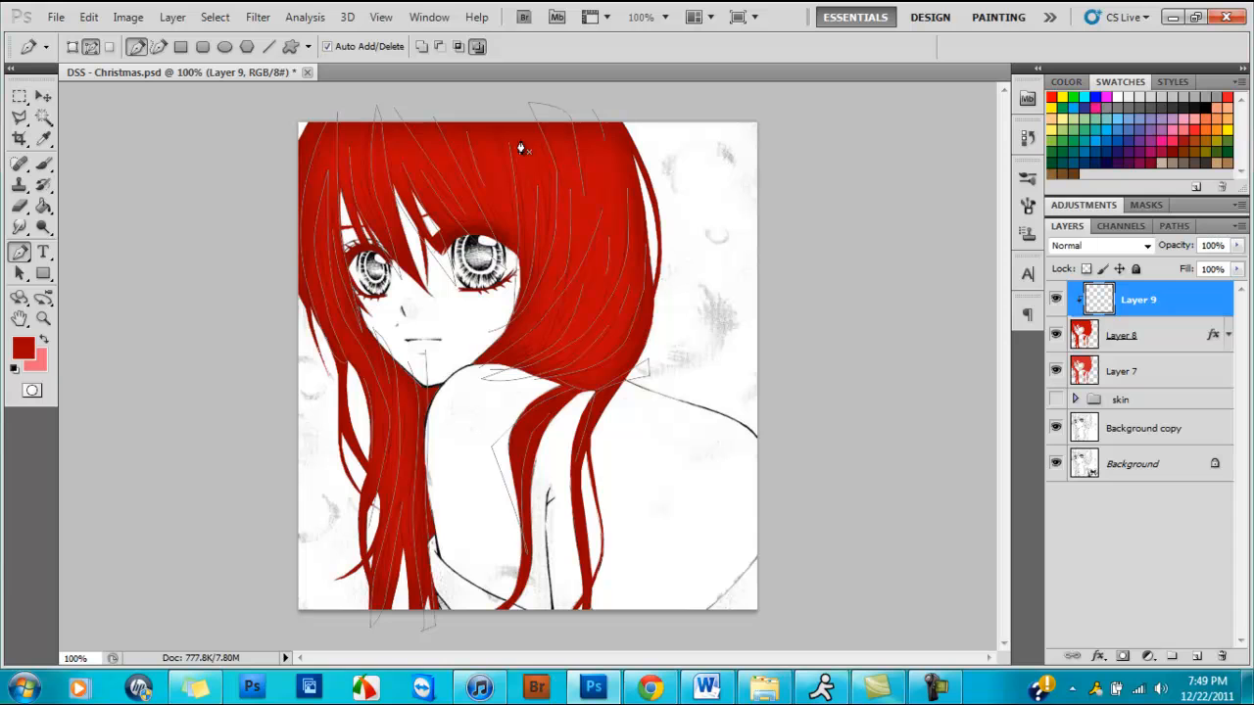
# Select all the hair paths, stroke them with the Brush without simulated pressure, and delete the paths.
pyautogui.click(20, 274)
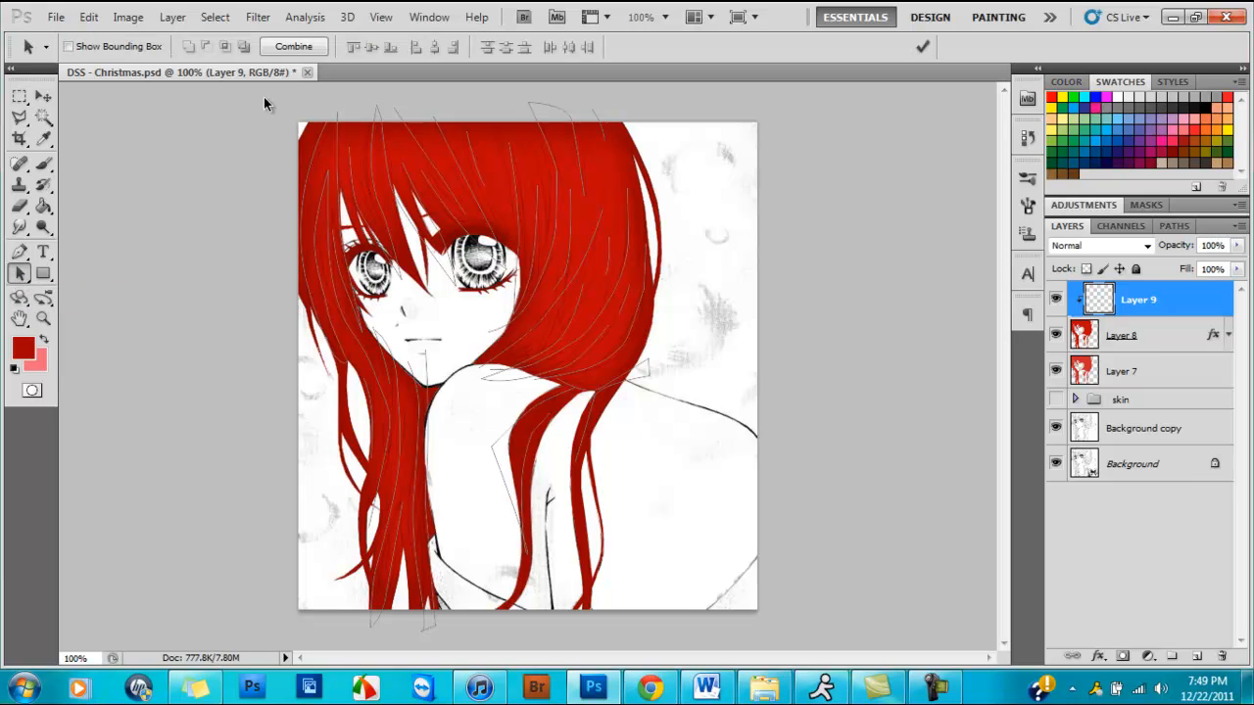
pyautogui.moveTo(383, 142); pyautogui.dragTo(780, 635)
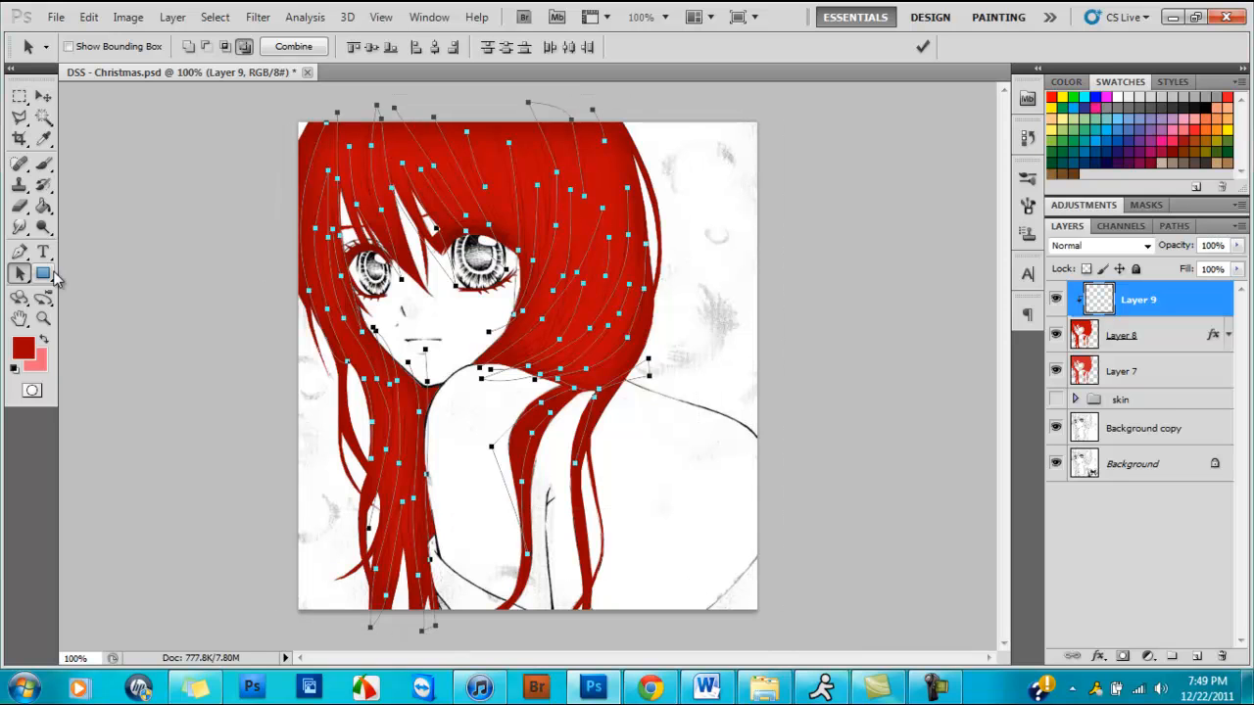
pyautogui.click(20, 252)
pyautogui.rightClick(693, 214)
pyautogui.click(768, 337)
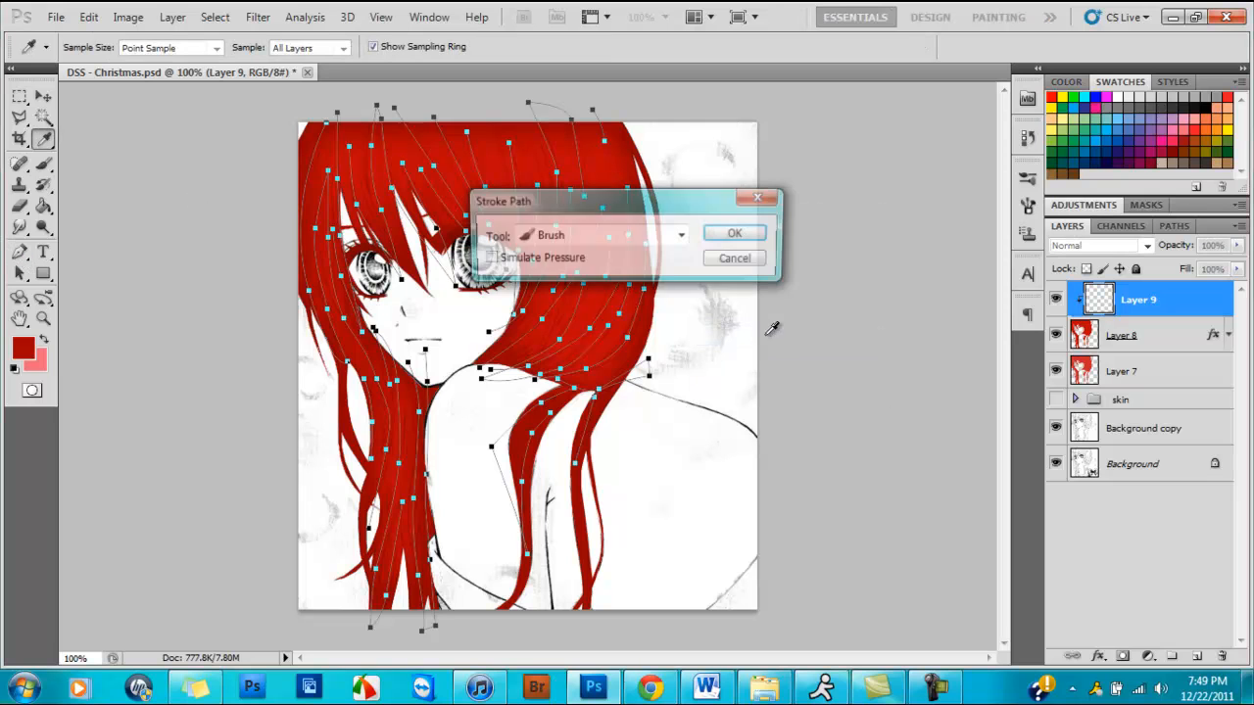
pyautogui.click(601, 237)
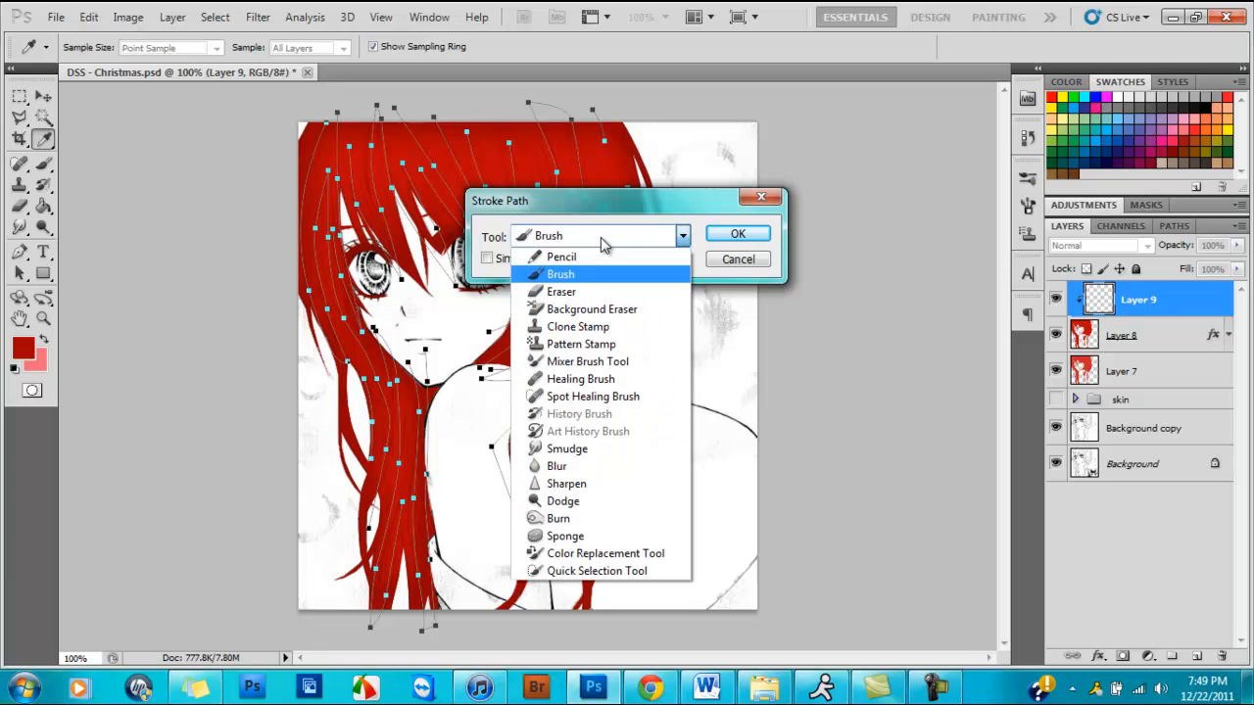
pyautogui.click(580, 277)
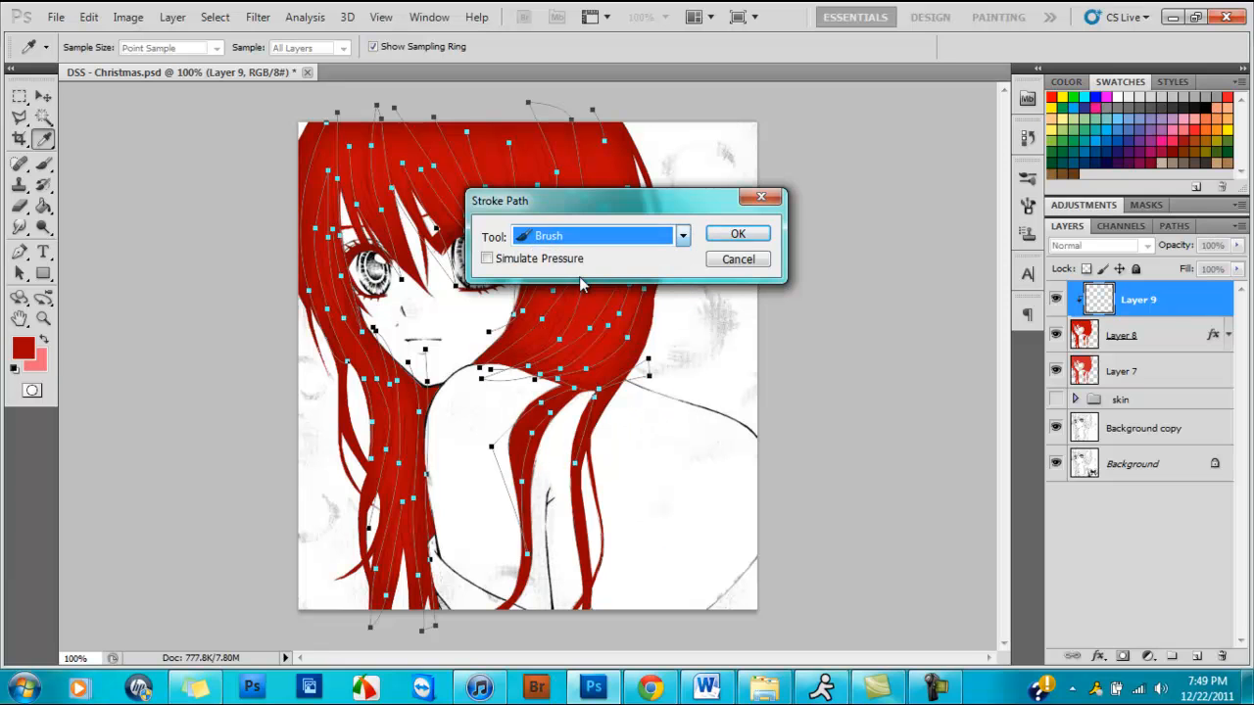
pyautogui.click(738, 235)
pyautogui.rightClick(647, 249)
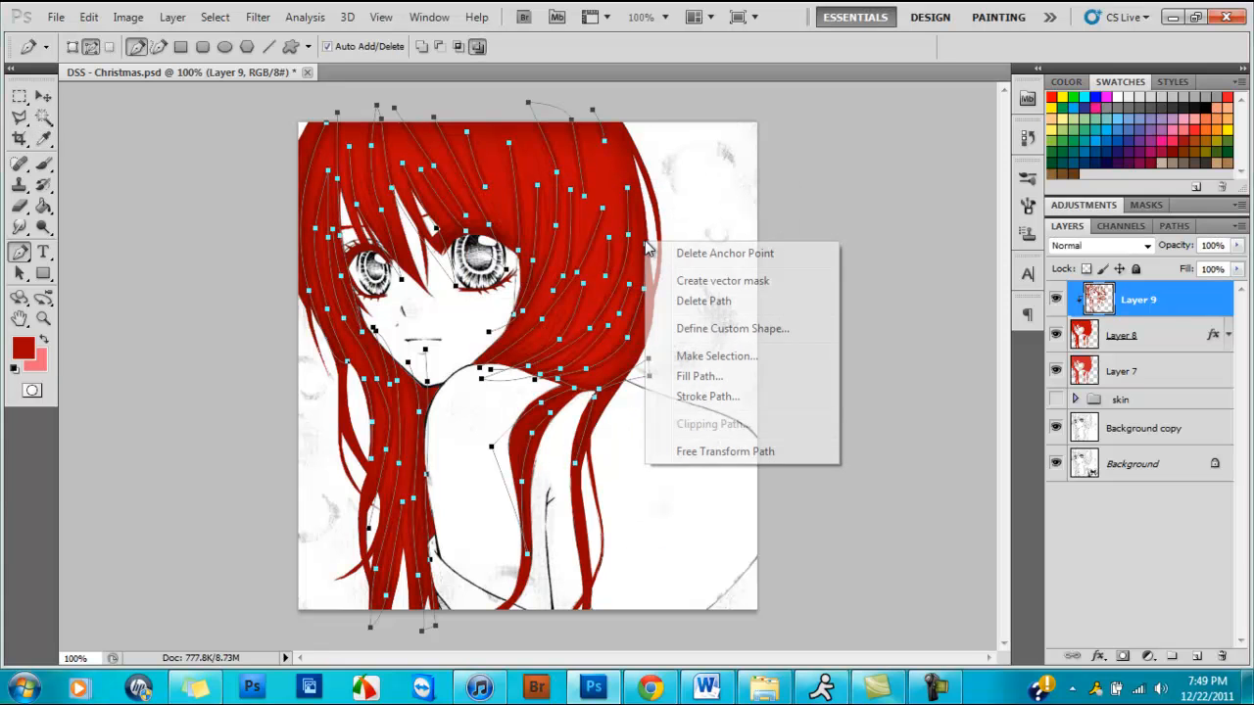
pyautogui.click(701, 302)
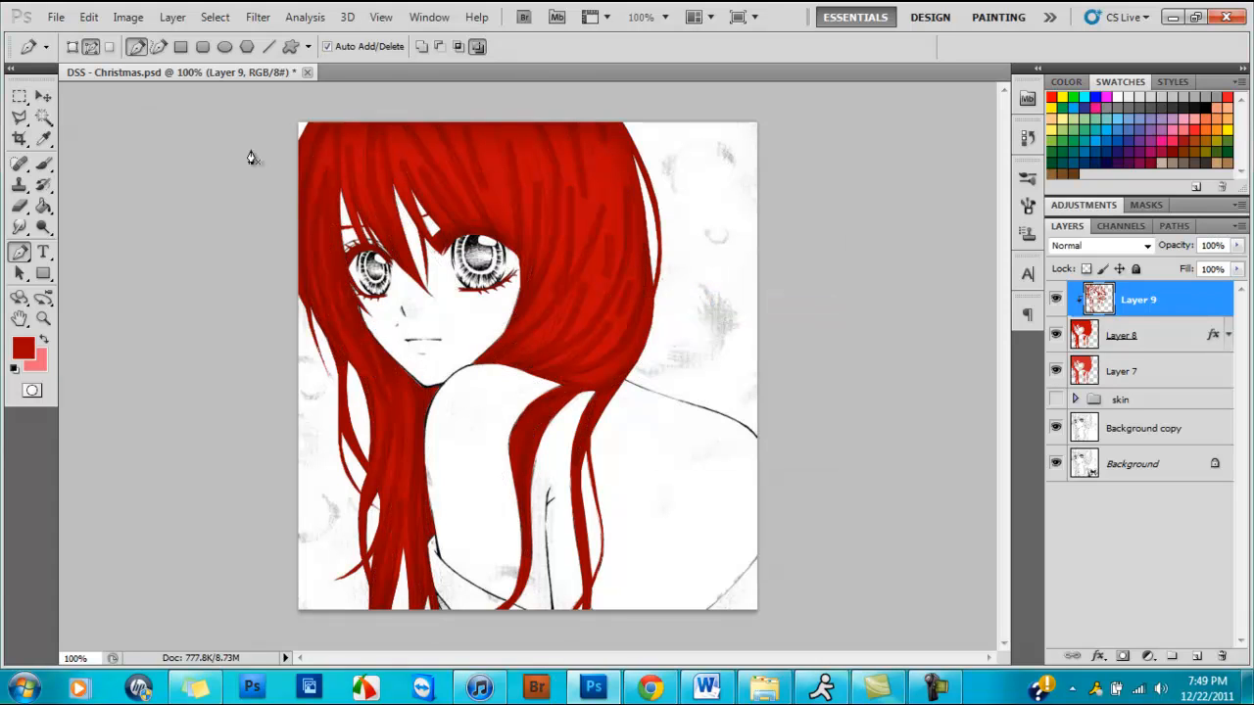
# Smudge the stroked hair lines on Layer 9 with a 46 px spatter tip at 59% strength.
pyautogui.click(16, 232)
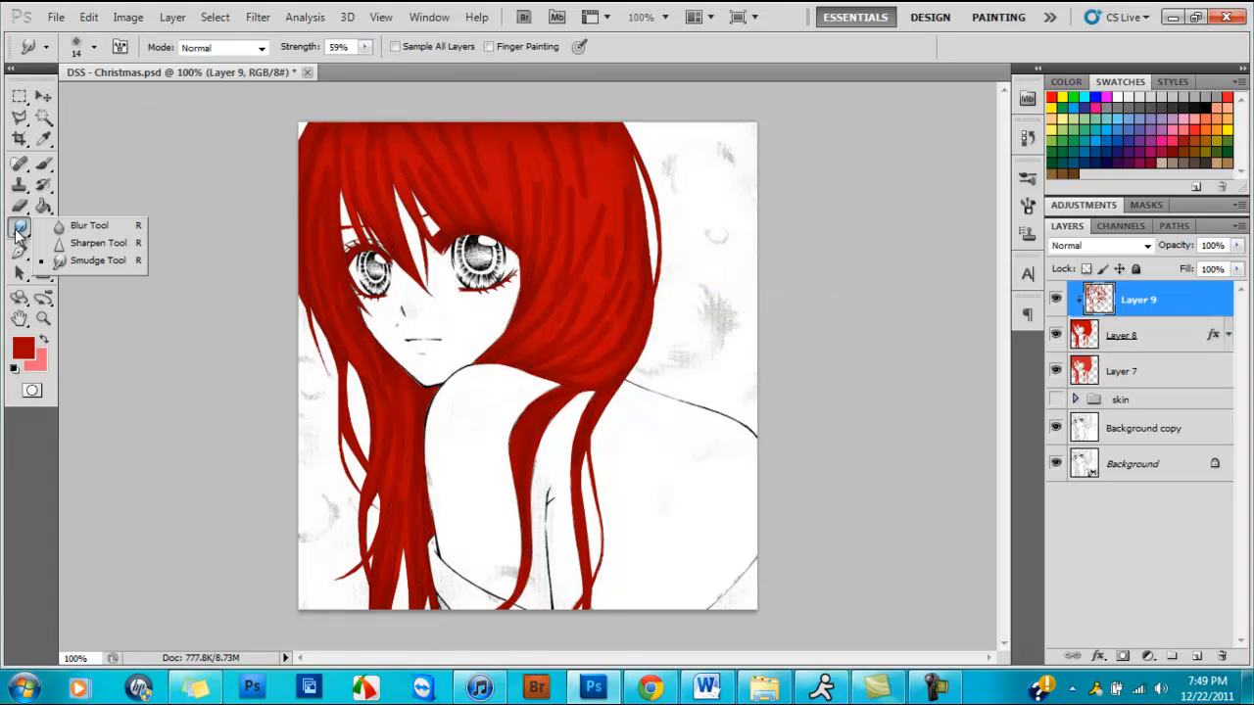
pyautogui.click(98, 258)
pyautogui.rightClick(698, 284)
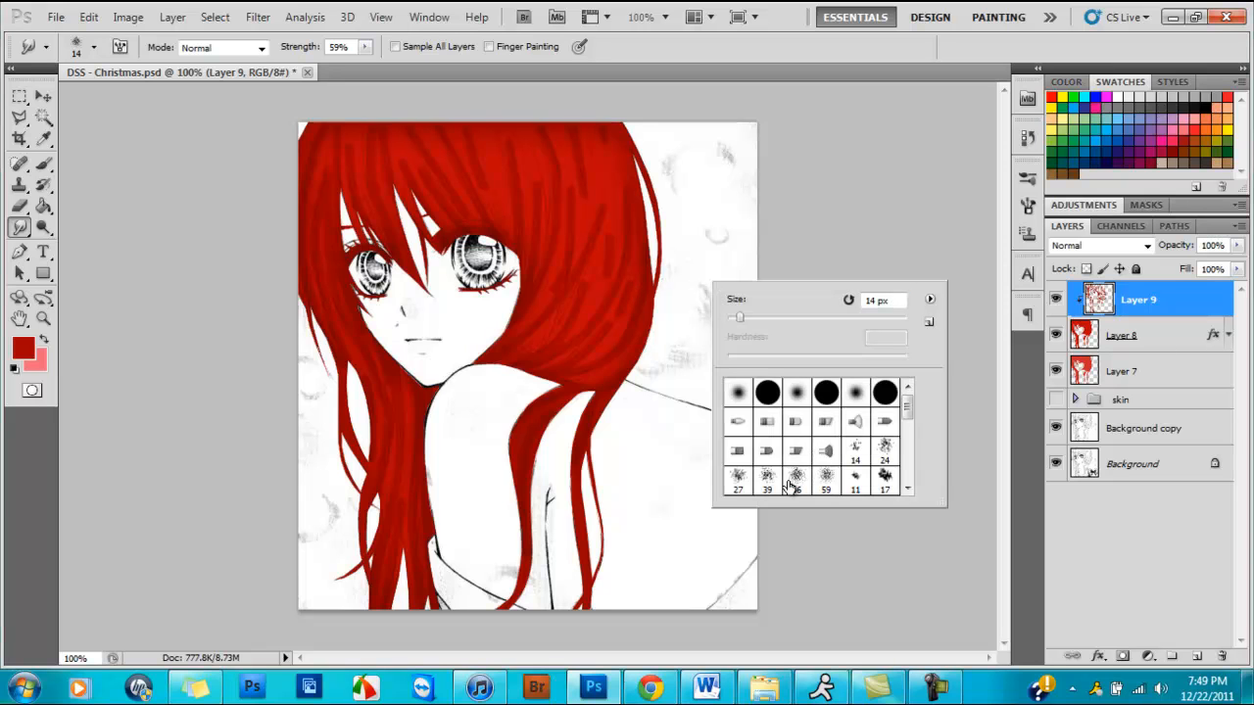
pyautogui.click(793, 483)
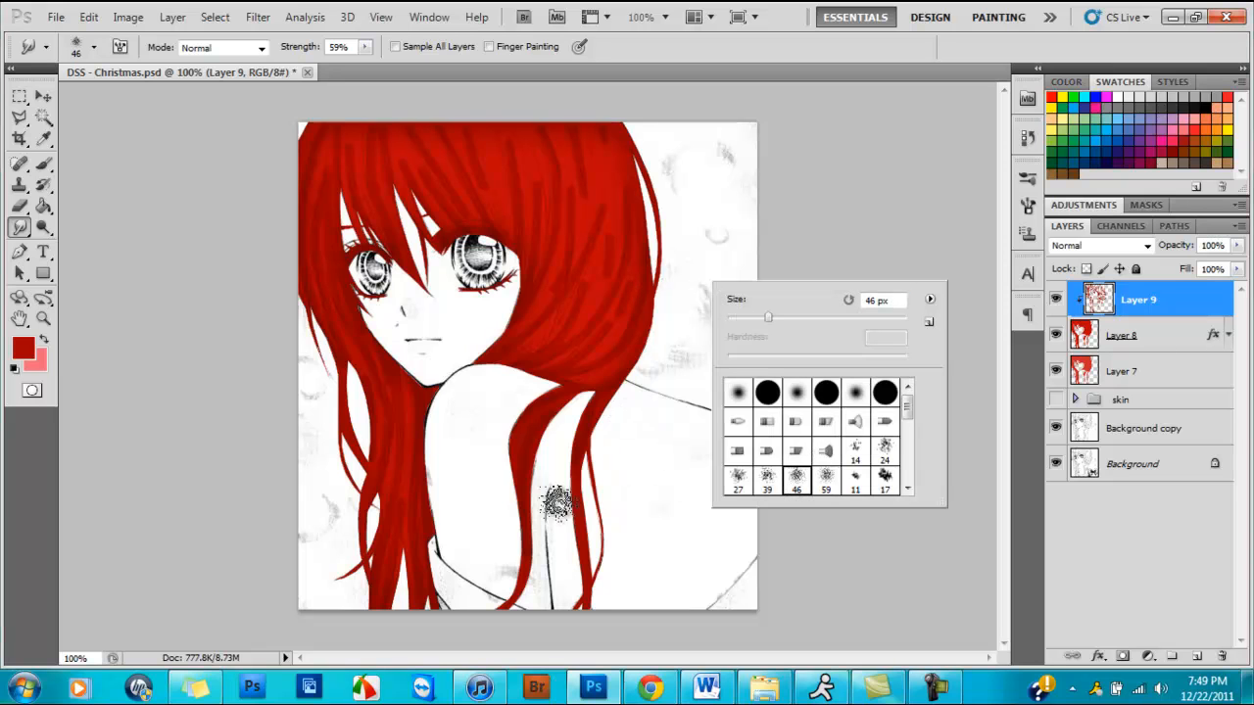
pyautogui.click(453, 218)
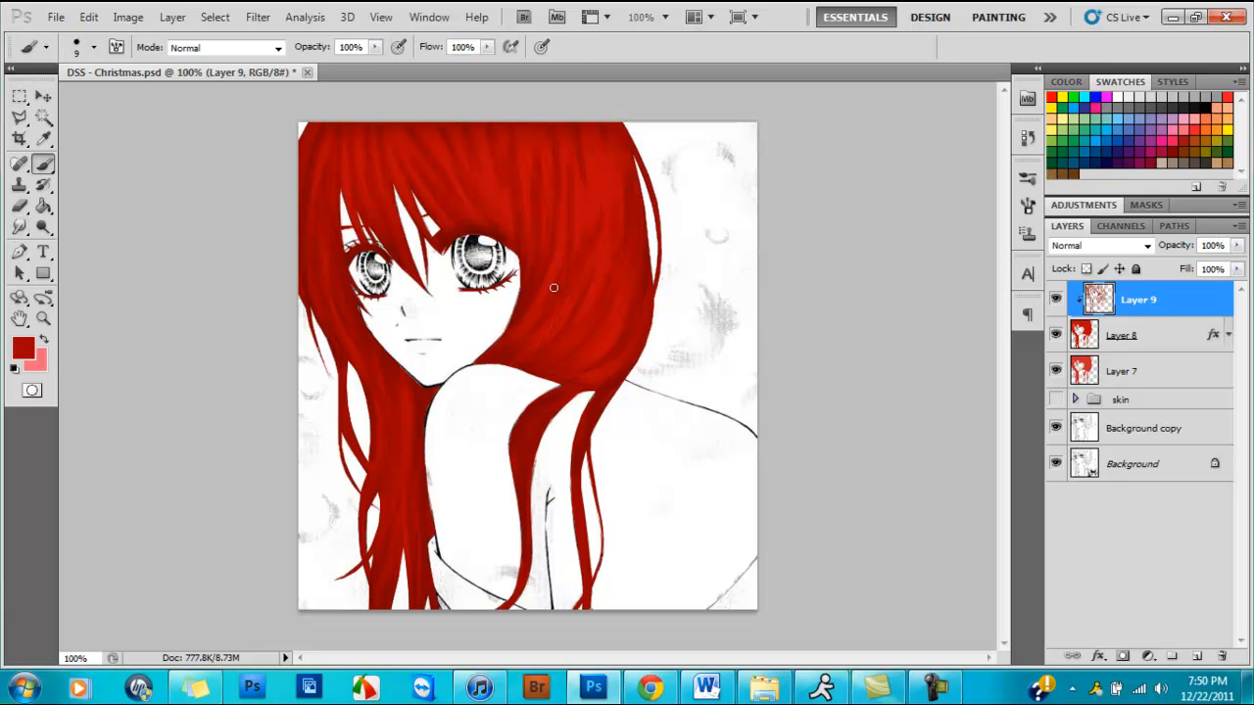
# Brush extra dark red strands onto Layer 9 and smudge them into the hair.
pyautogui.press('b')
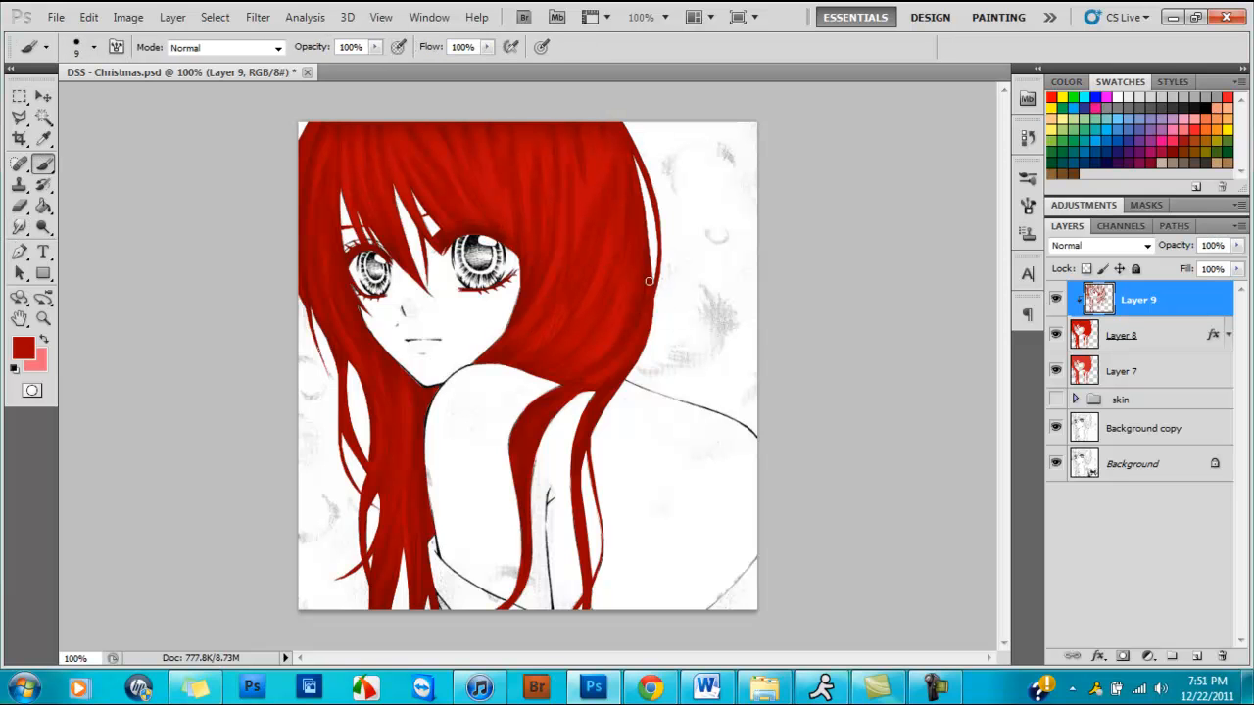
pyautogui.press('r')
pyautogui.press('b')
pyautogui.press('r')
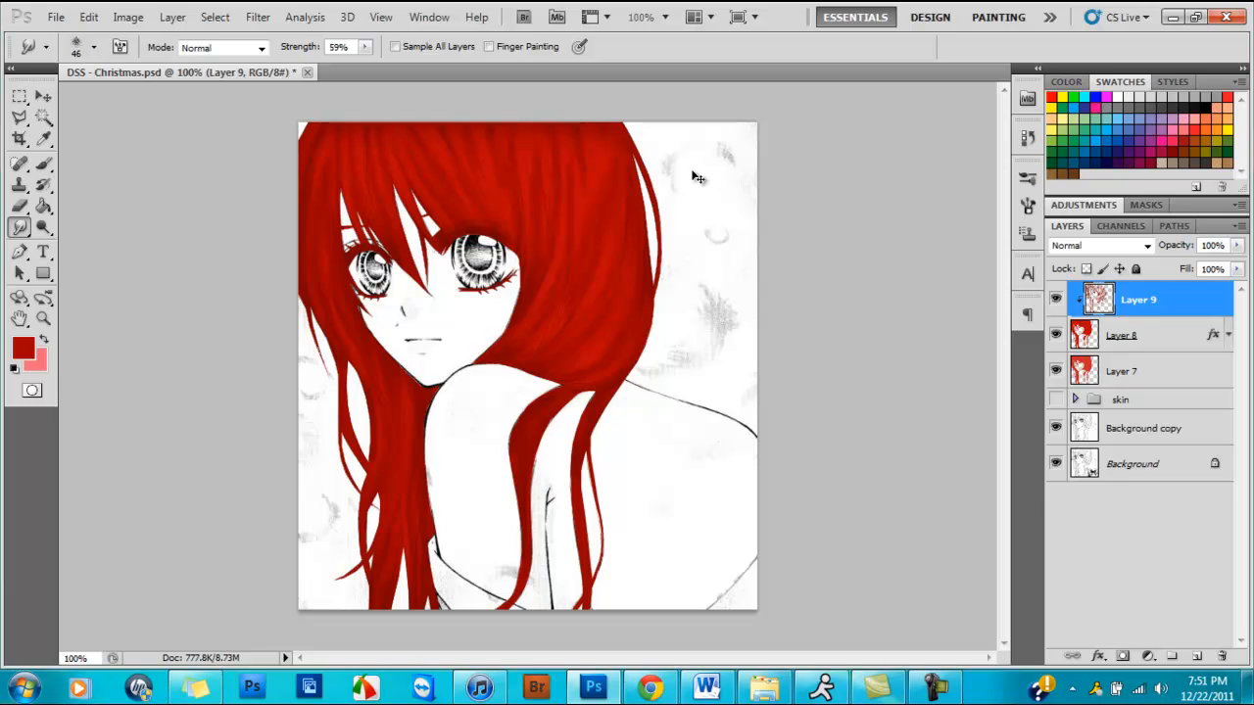
# Darken the hair shading on Layer 9 with a Hue/Saturation adjustment, setting Lightness to -19.
pyautogui.hotkey('ctrl', 'u')
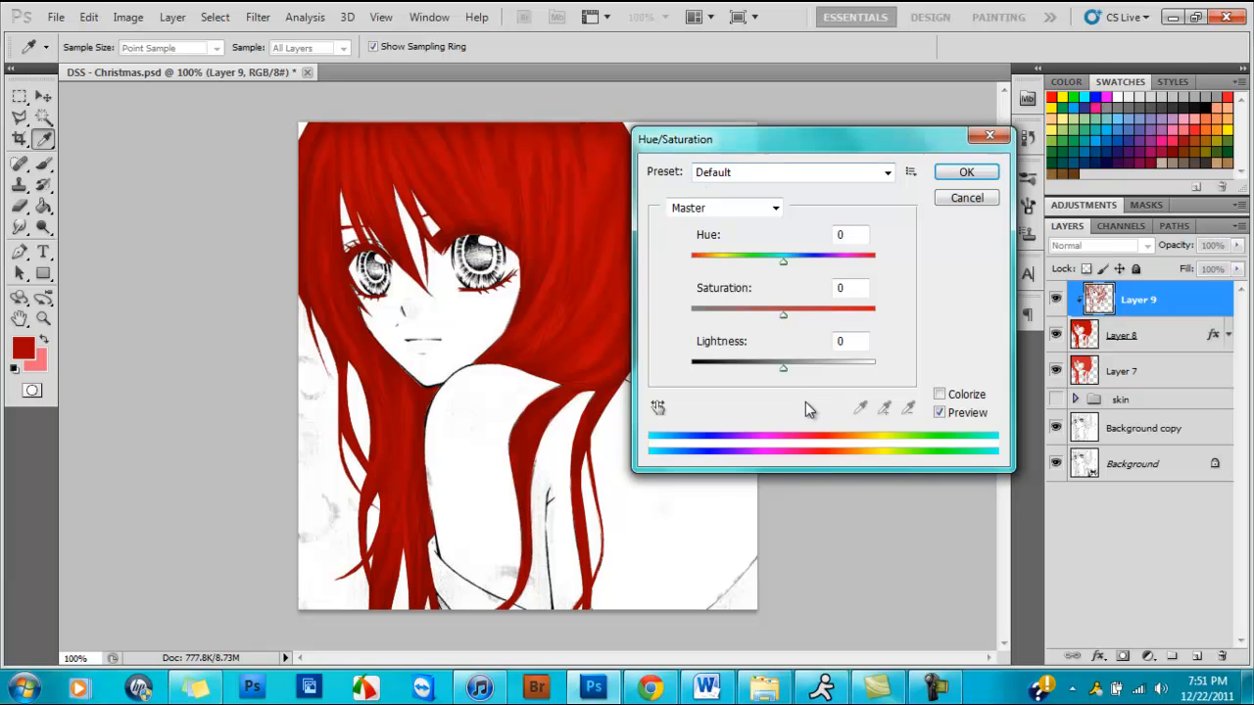
pyautogui.moveTo(783, 378); pyautogui.dragTo(769, 377)
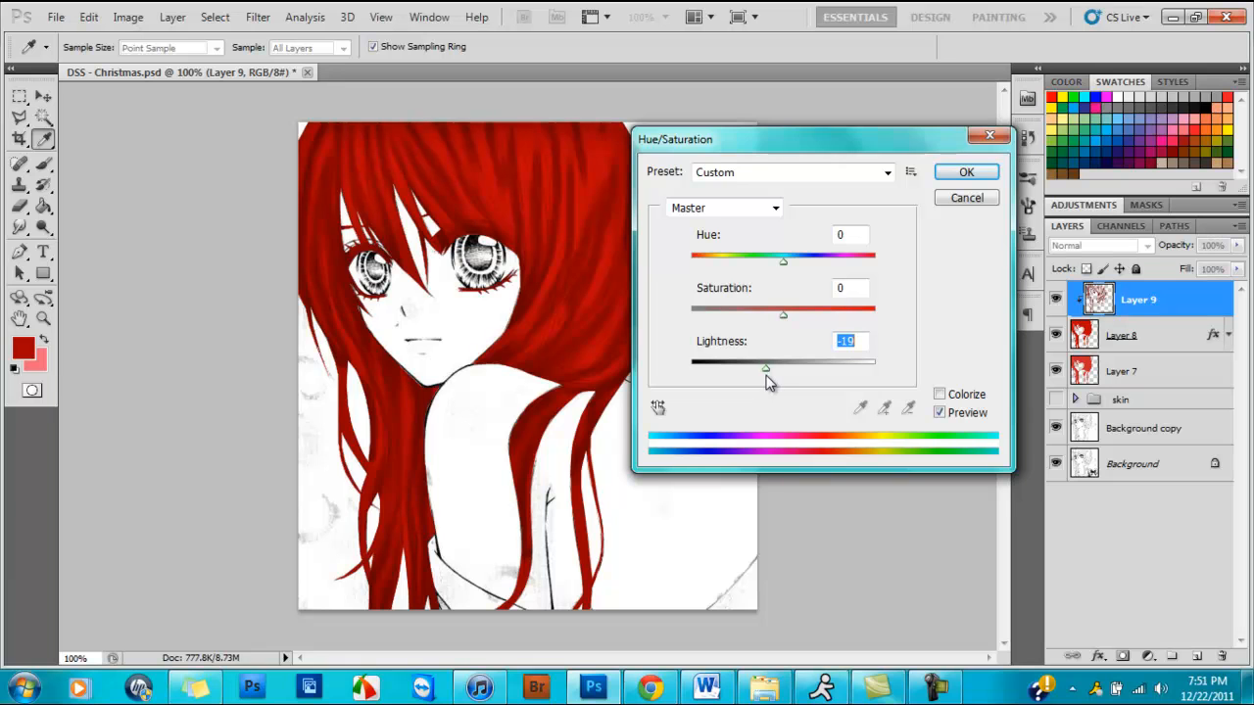
pyautogui.press('Return')
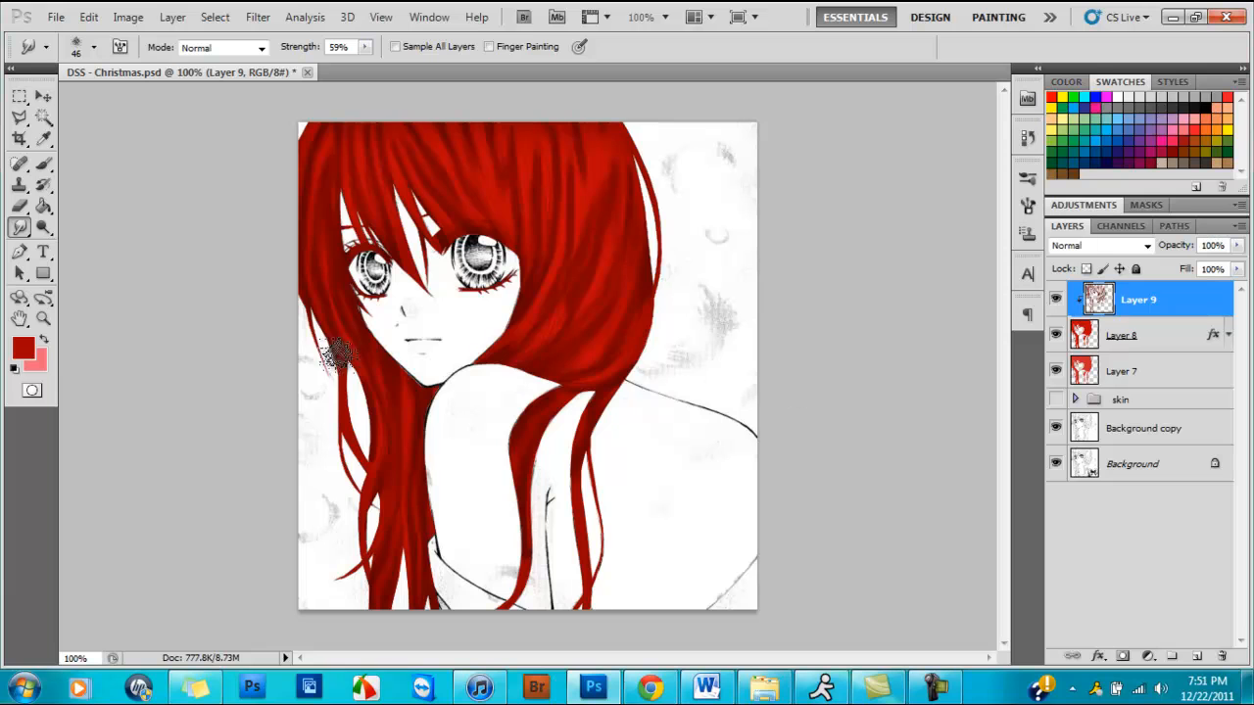
# Set the foreground colour to deep red #6e0000 and add a new clipped layer above Layer 9.
pyautogui.click(24, 349)
pyautogui.moveTo(572, 345); pyautogui.dragTo(590, 365)
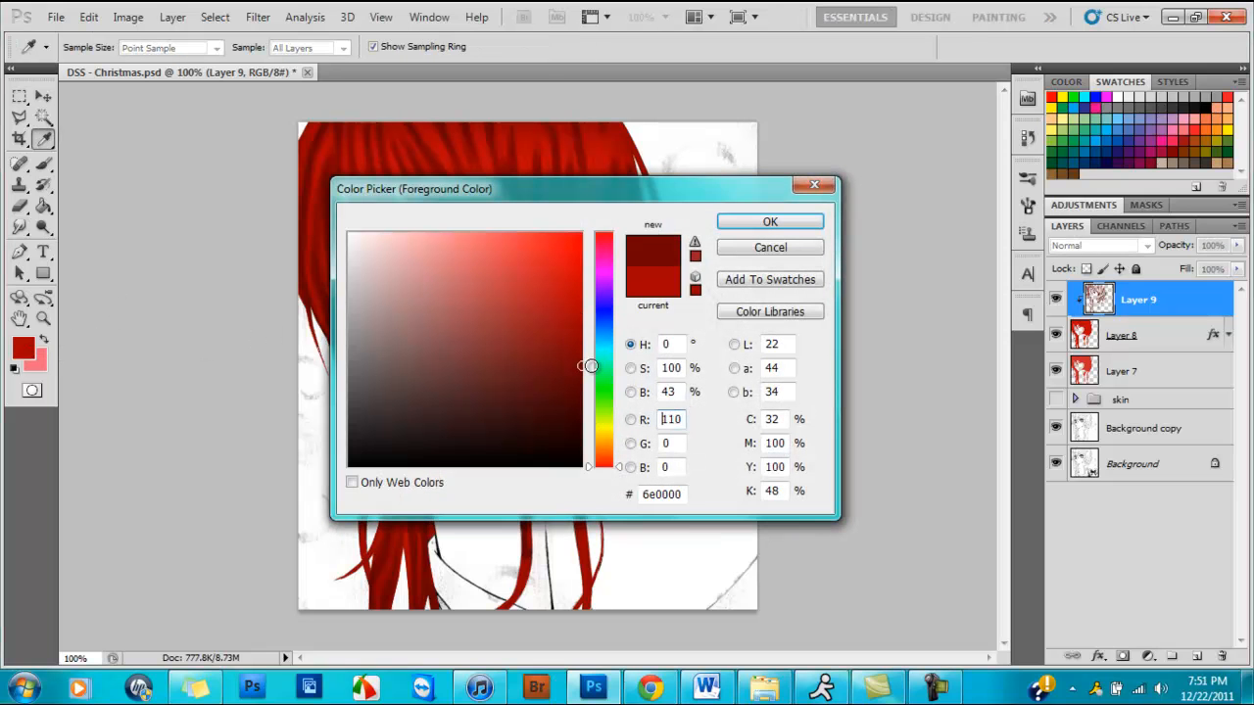
pyautogui.press('Return')
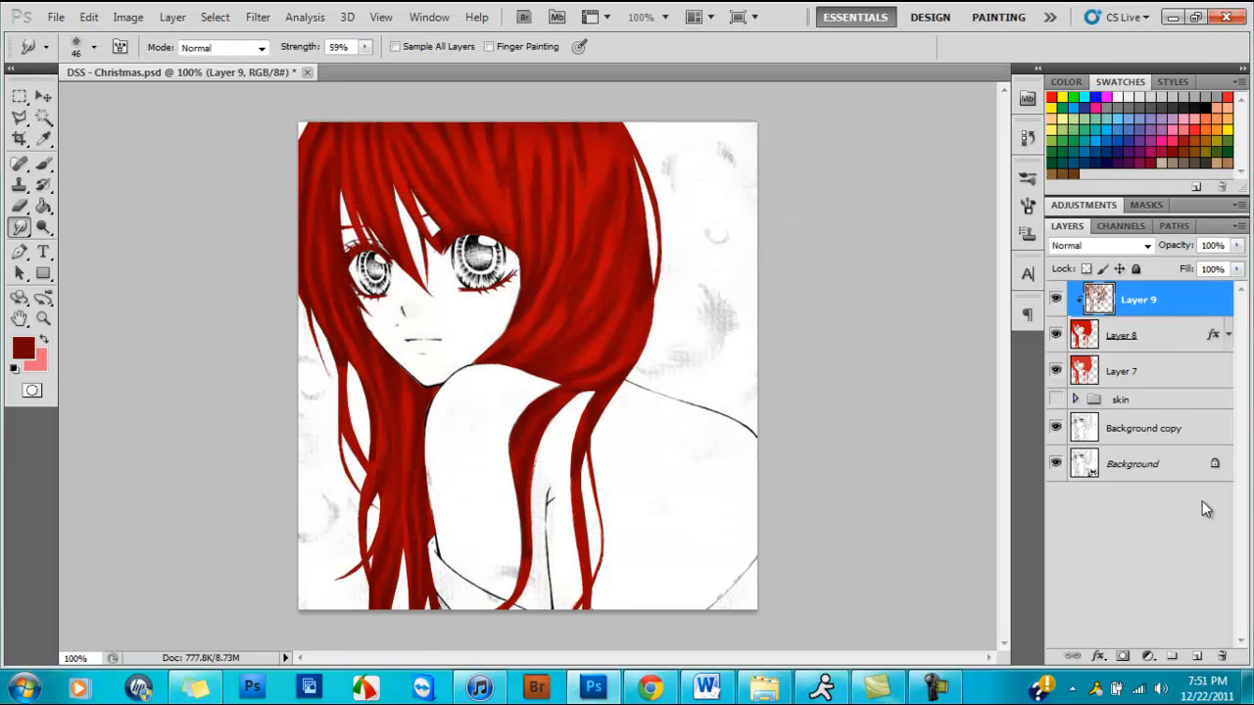
pyautogui.click(1196, 657)
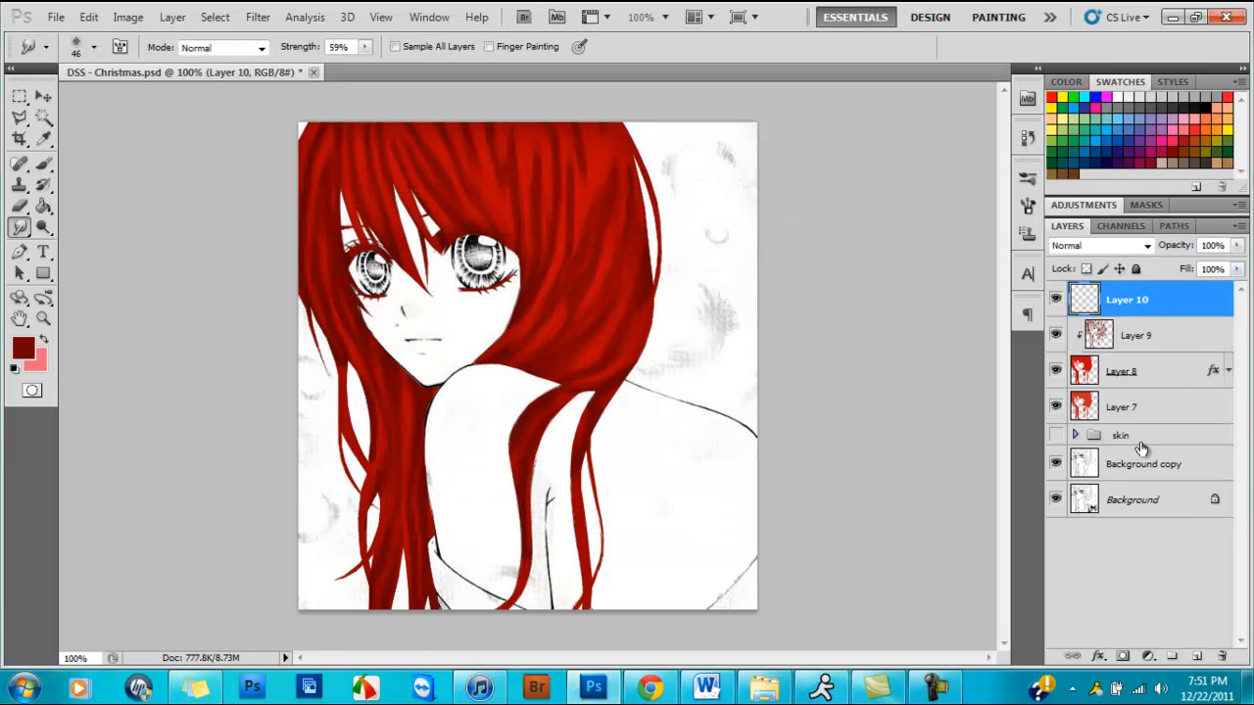
pyautogui.keyDown('alt'); pyautogui.click(1162, 317); pyautogui.keyUp('alt')
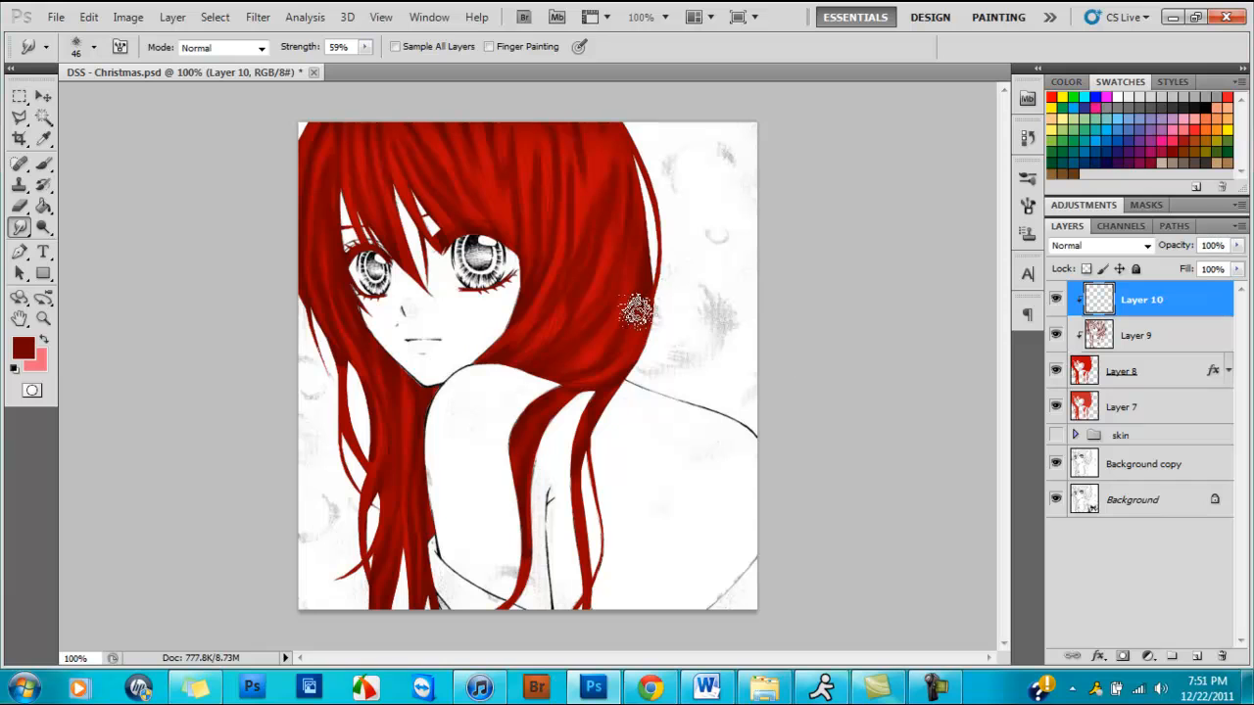
# Paint deep red shadow strokes on Layer 10 with the 9 px brush, along the strands and the hair's lower edge.
pyautogui.press('b')
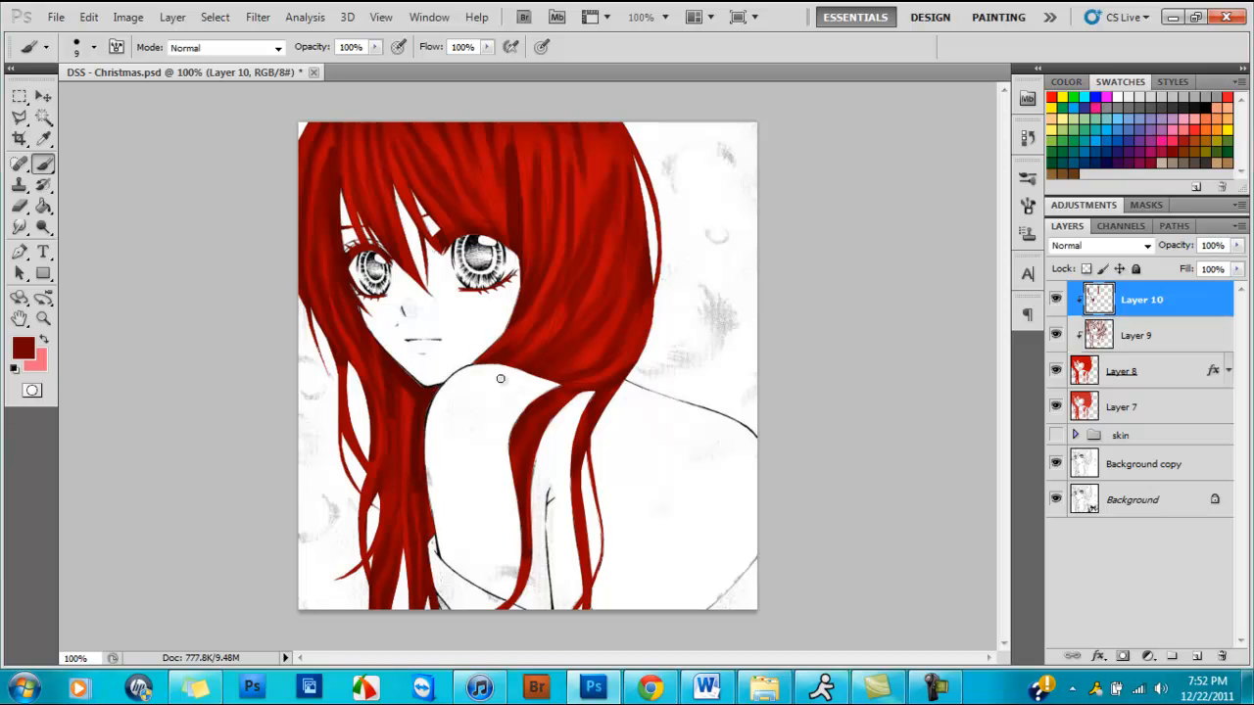
pyautogui.moveTo(538, 375); pyautogui.dragTo(594, 386)
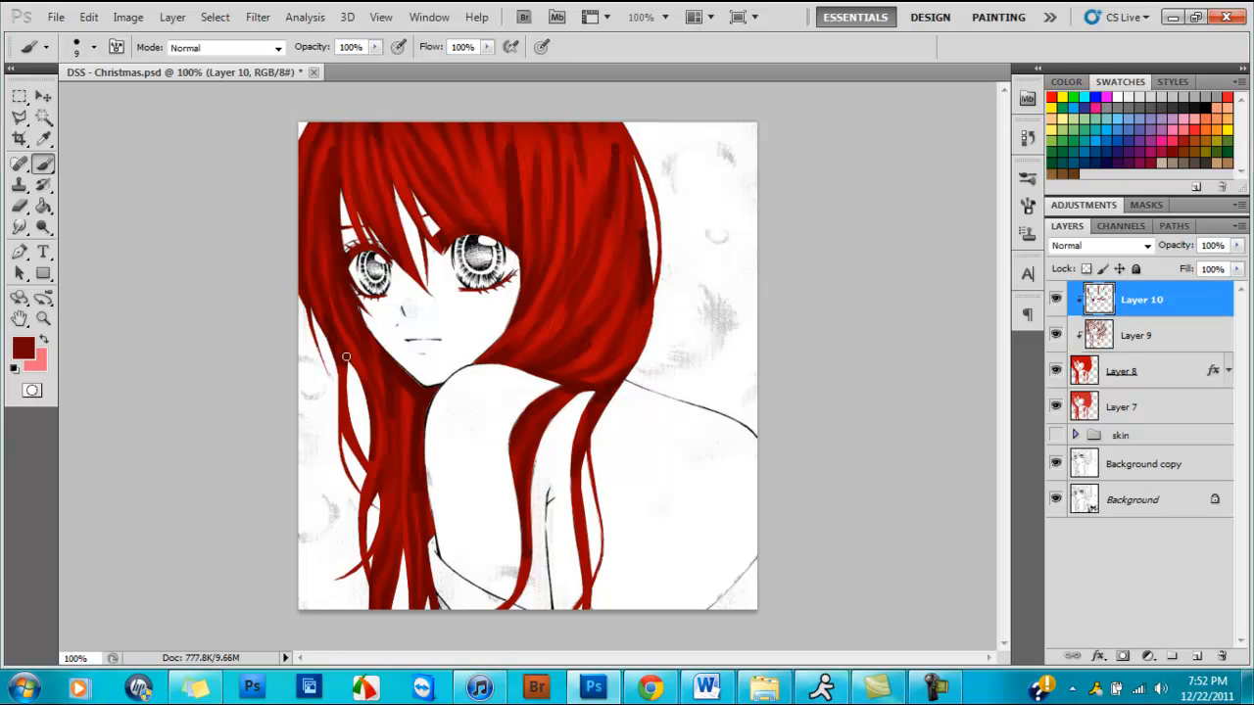
# Smudge the deep red shadow strokes on Layer 10 along the strands and soften them with the Blur tool.
pyautogui.click(20, 226)
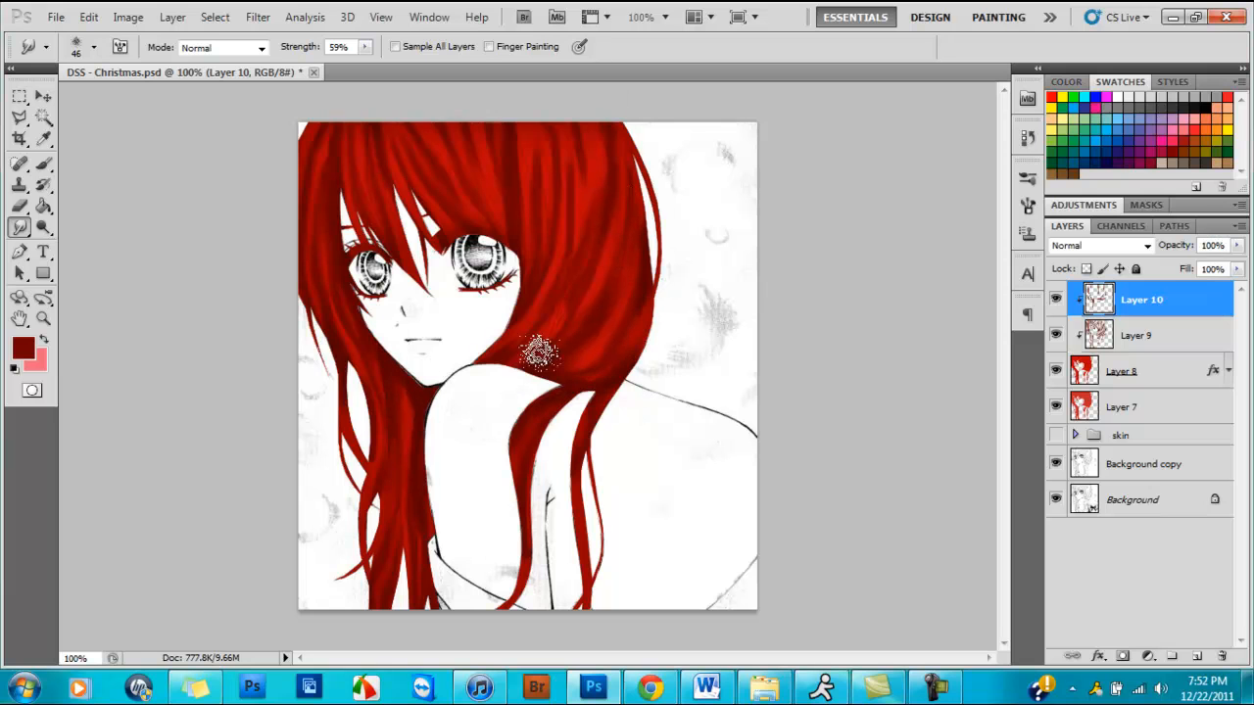
pyautogui.moveTo(19, 227); pyautogui.dragTo(86, 228)
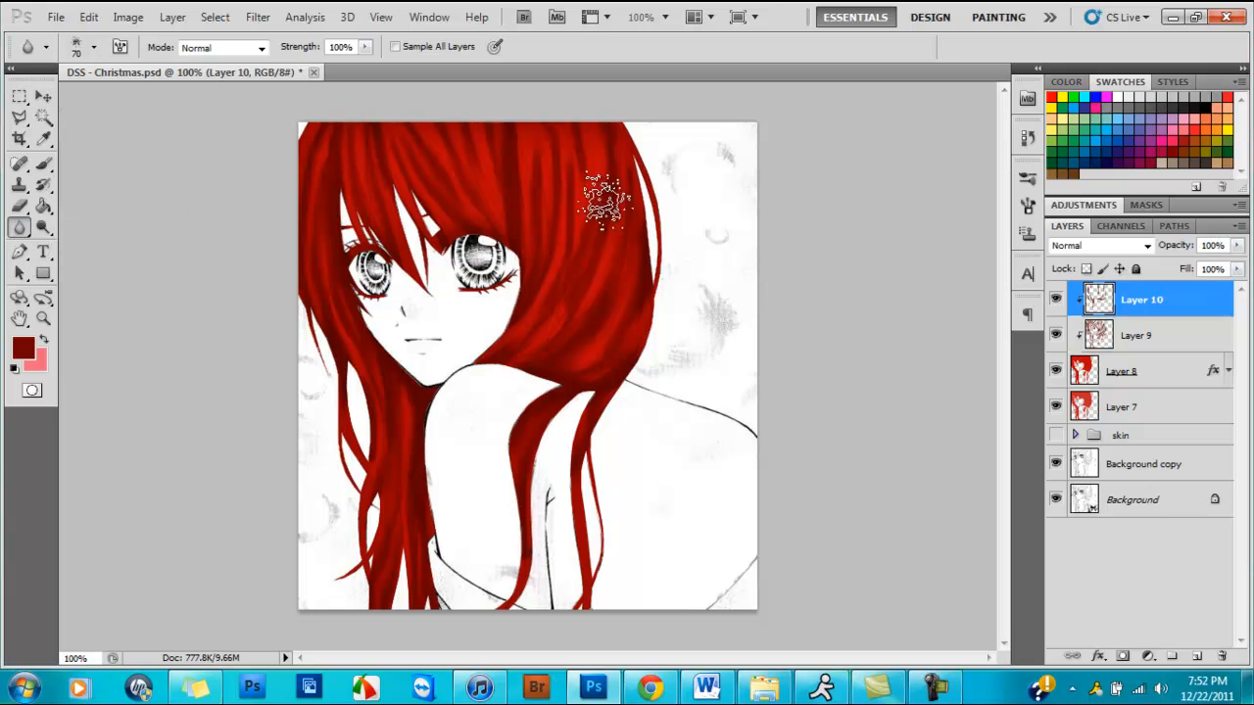
# Blur the Layer 9 strands with a soft round 70 px tip, and return to Layer 10 with blur strength 63%.
pyautogui.click(1136, 336)
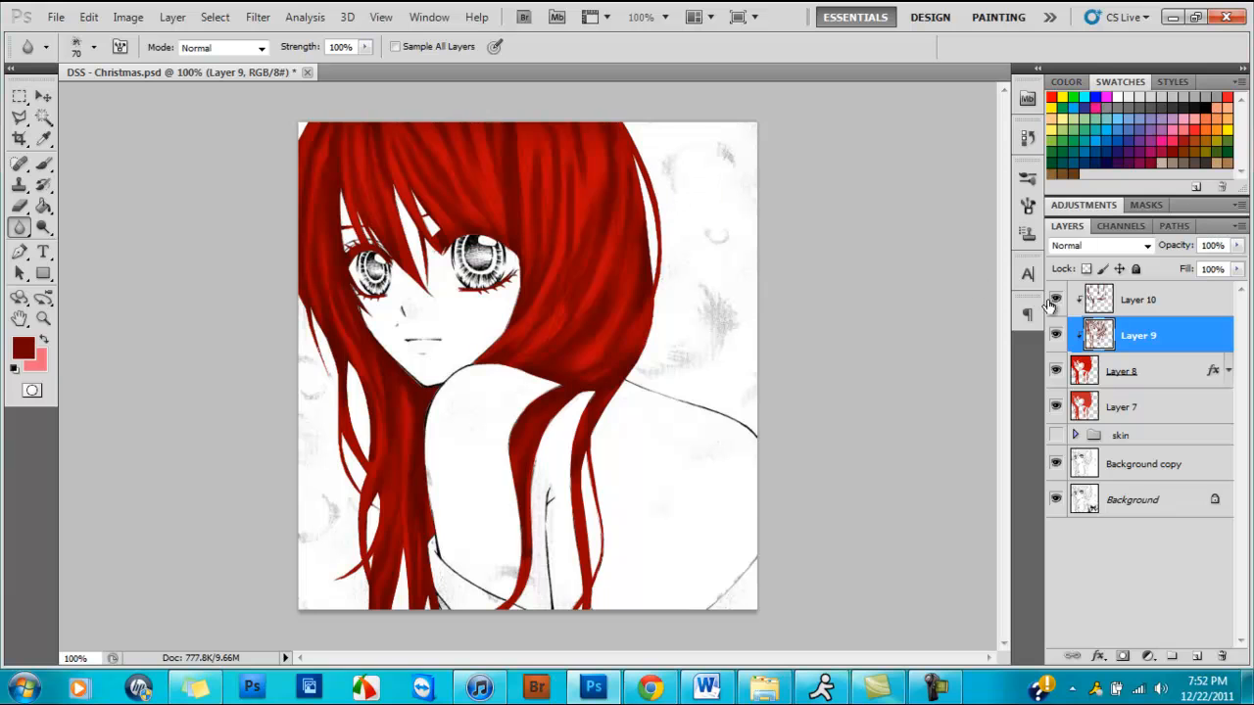
pyautogui.rightClick(673, 285)
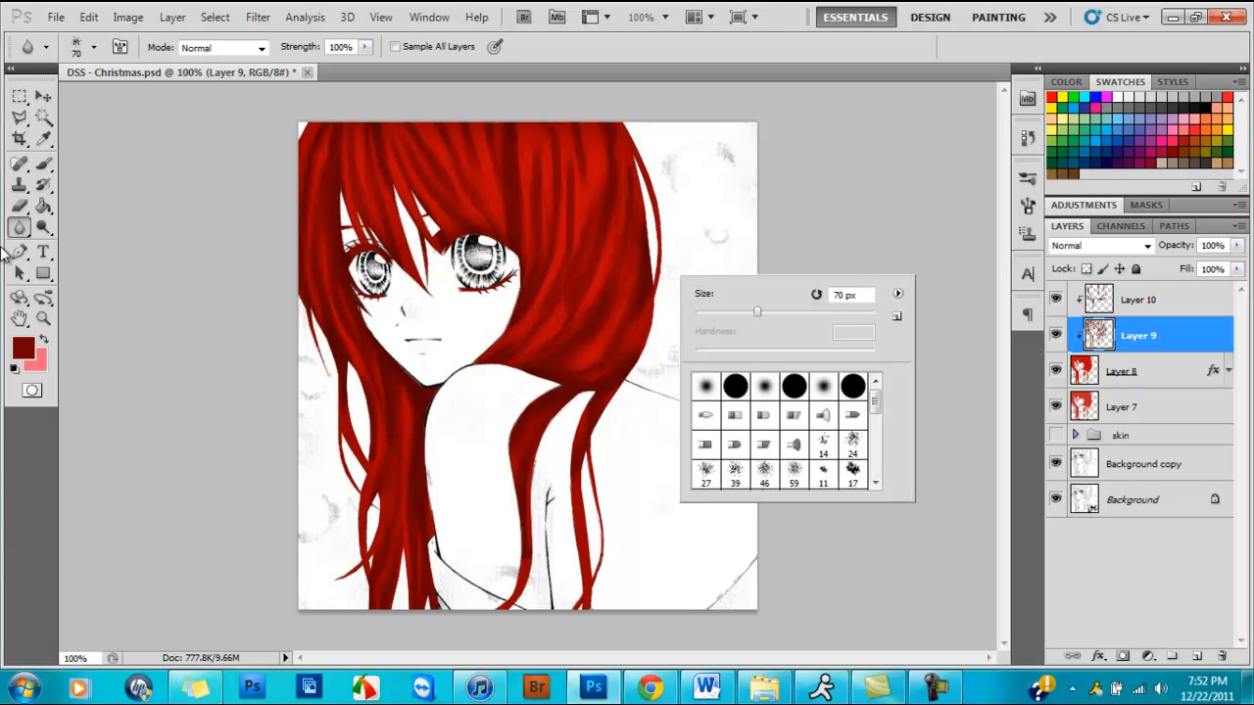
pyautogui.click(709, 394)
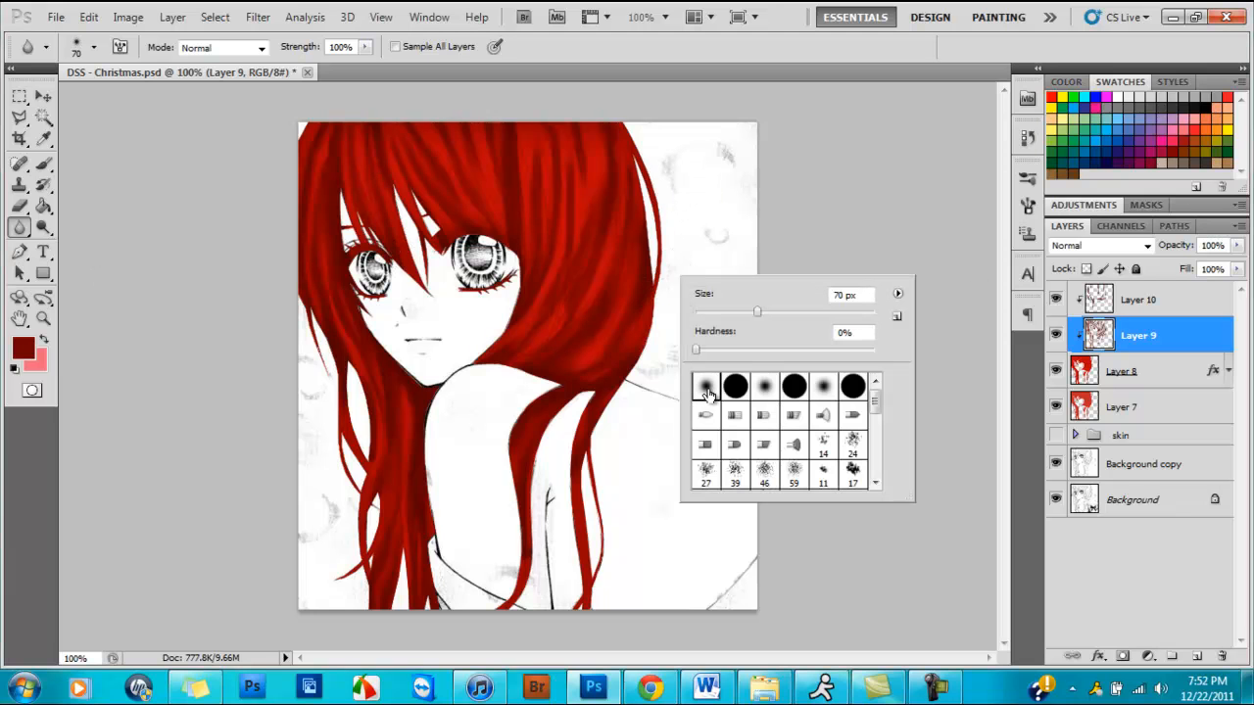
pyautogui.click(659, 173)
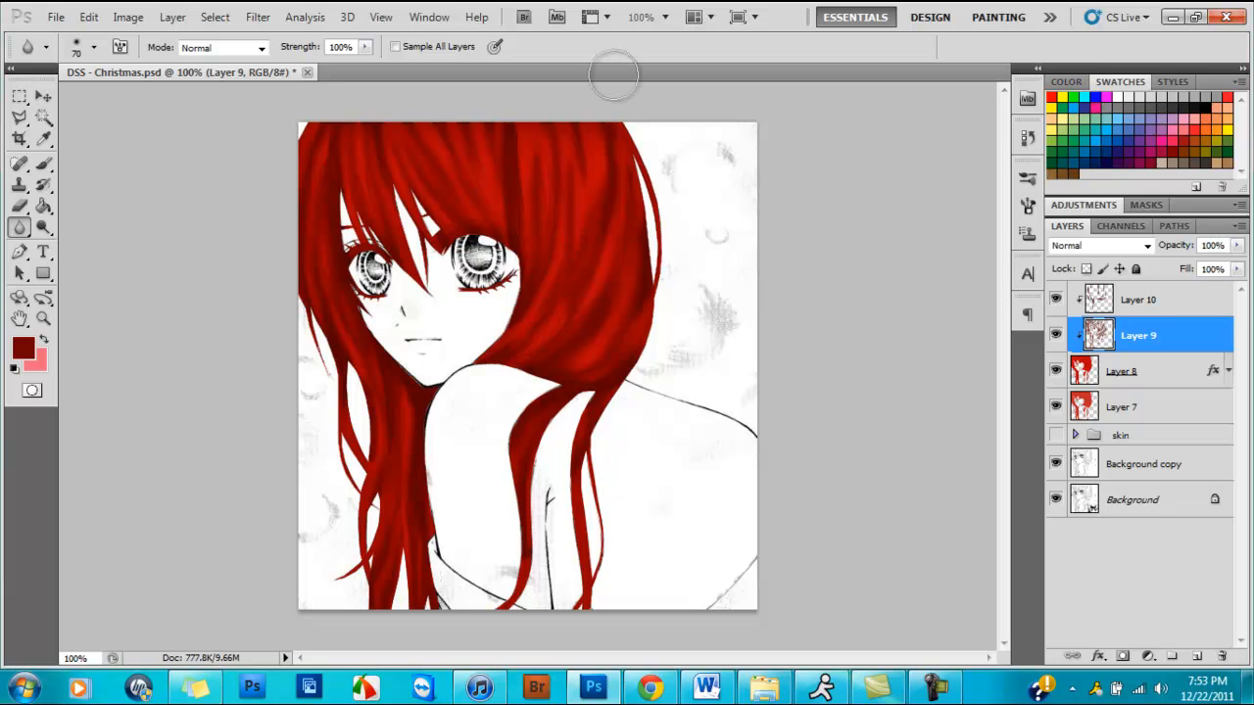
pyautogui.hotkey('alt', ']')
pyautogui.moveTo(366, 49); pyautogui.dragTo(334, 74)
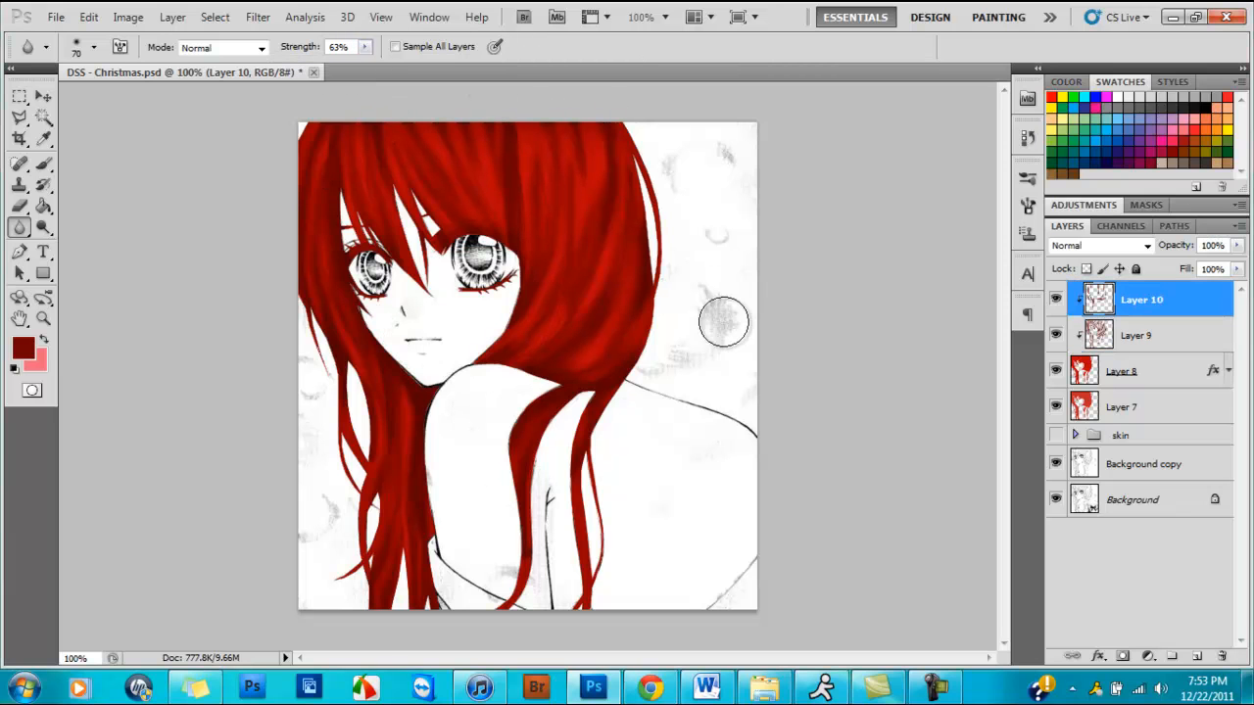
# Add a new layer above Layer 10, set its blend mode to Soft Light and clip it to the layers below.
pyautogui.click(1196, 657)
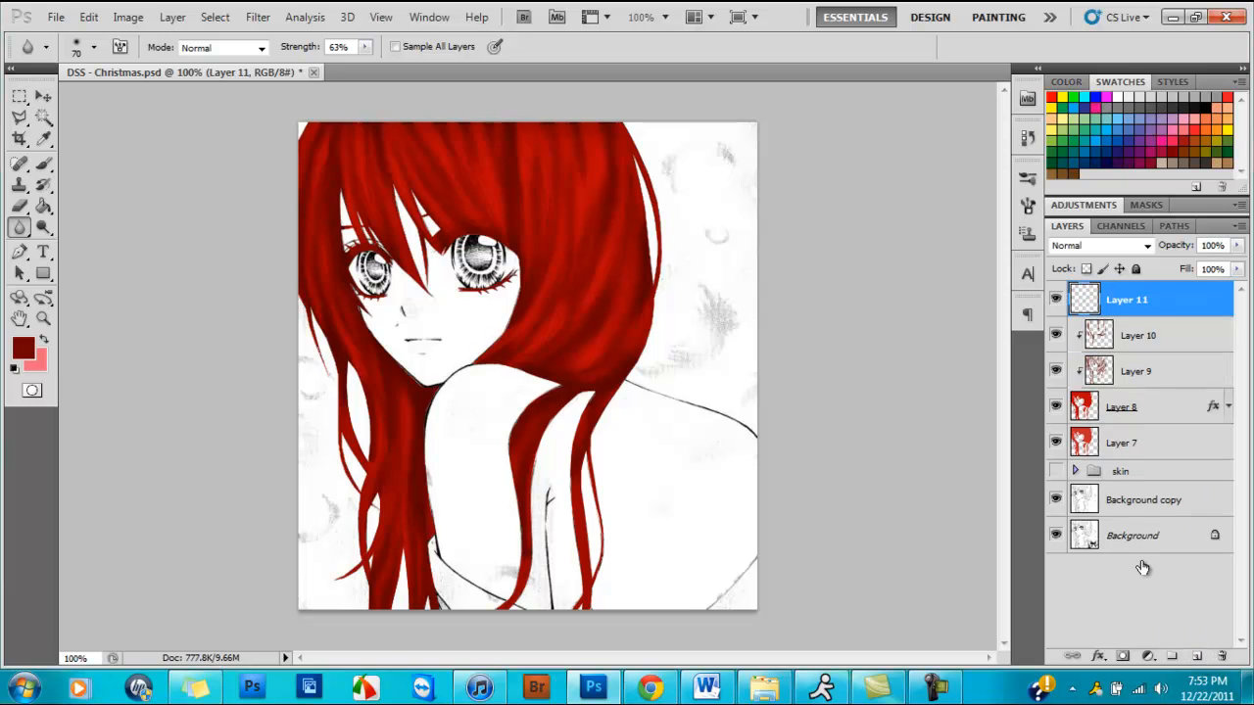
pyautogui.click(1087, 247)
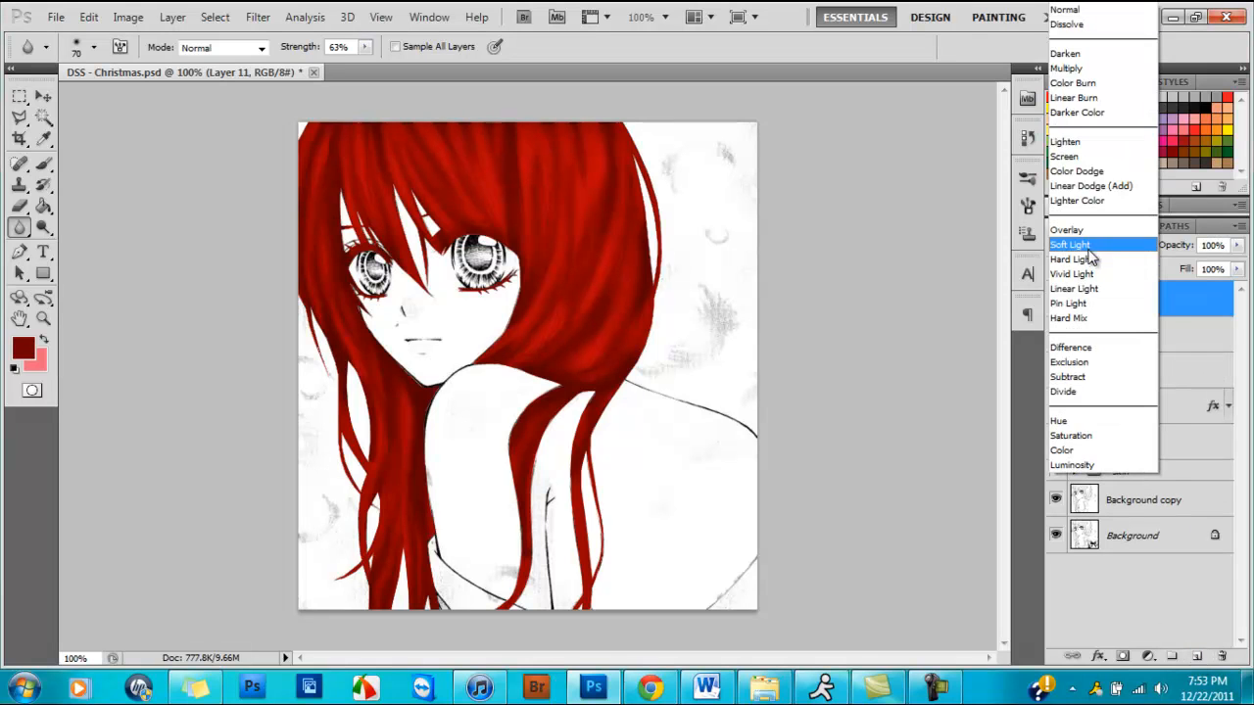
pyautogui.click(1078, 242)
pyautogui.keyDown('alt'); pyautogui.click(1156, 313); pyautogui.keyUp('alt')
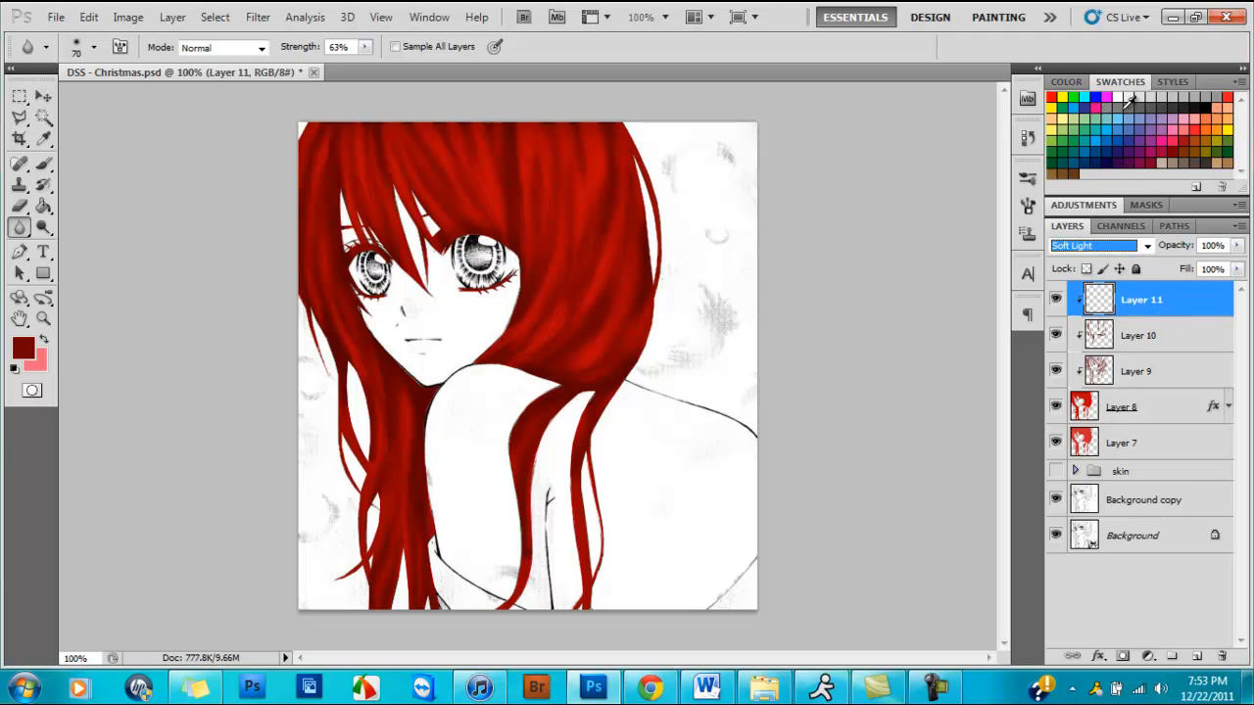
# Set the foreground colour to white and the Brush tool to a hard round 1 px tip.
pyautogui.click(1119, 96)
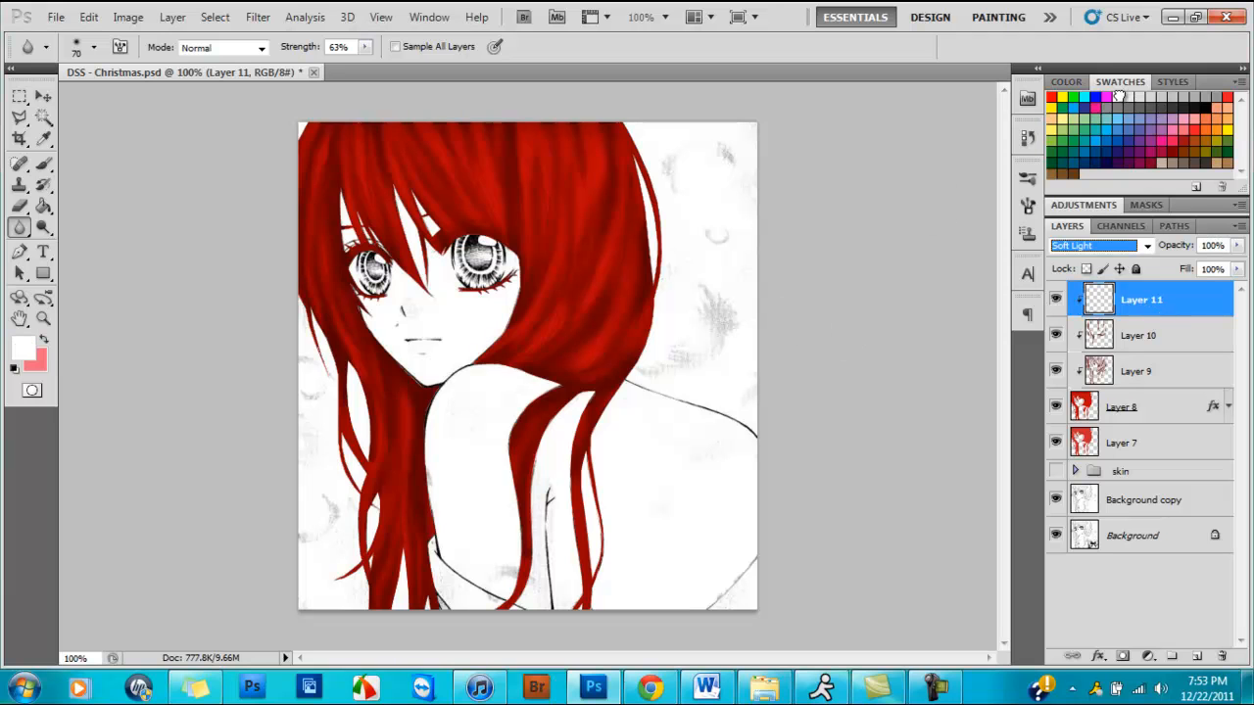
pyautogui.rightClick(641, 240)
pyautogui.click(707, 122)
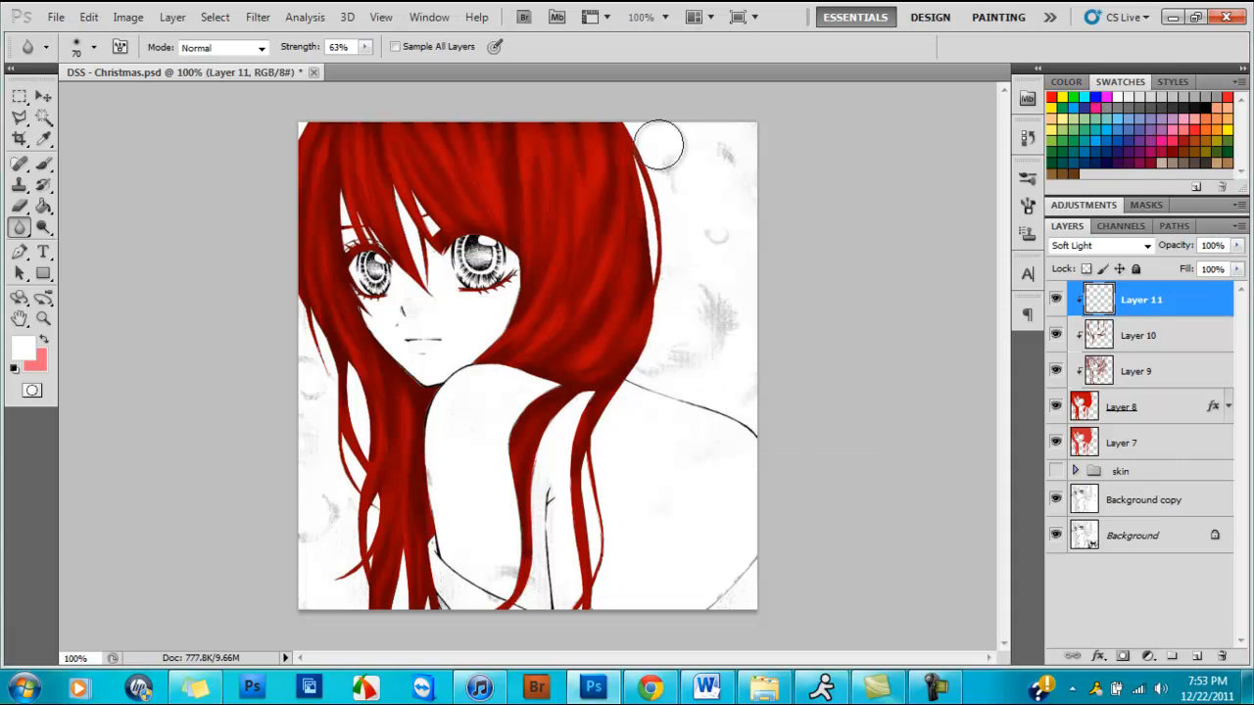
pyautogui.click(45, 165)
pyautogui.rightClick(673, 253)
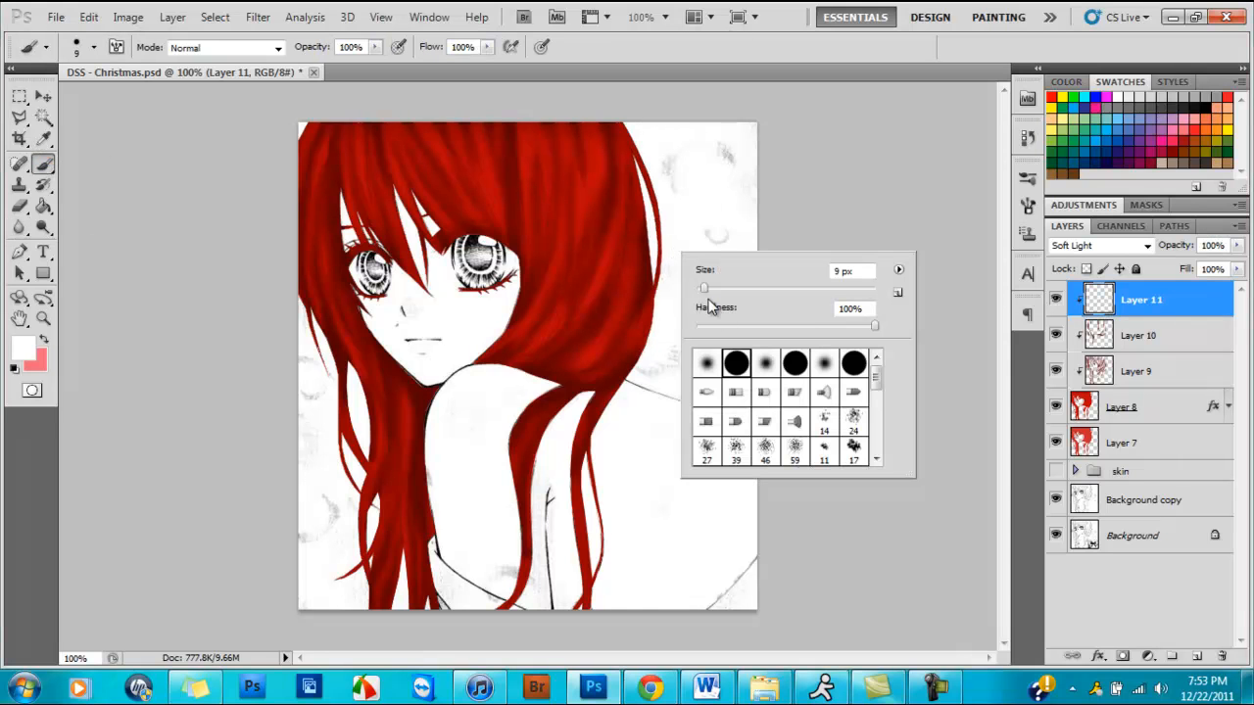
pyautogui.moveTo(705, 290); pyautogui.dragTo(703, 289)
pyautogui.click(704, 46)
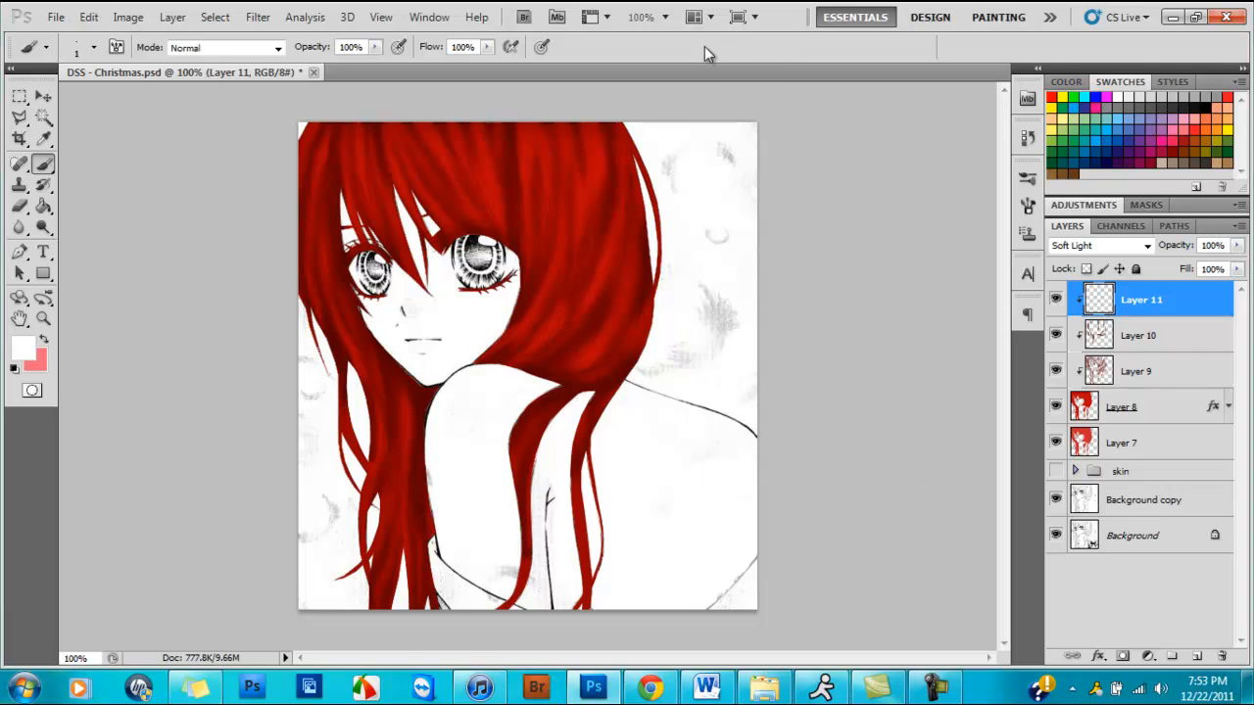
# With the Pen tool, draw curved strand paths between the top of the hair and the fringe over the smaller eye.
pyautogui.click(19, 254)
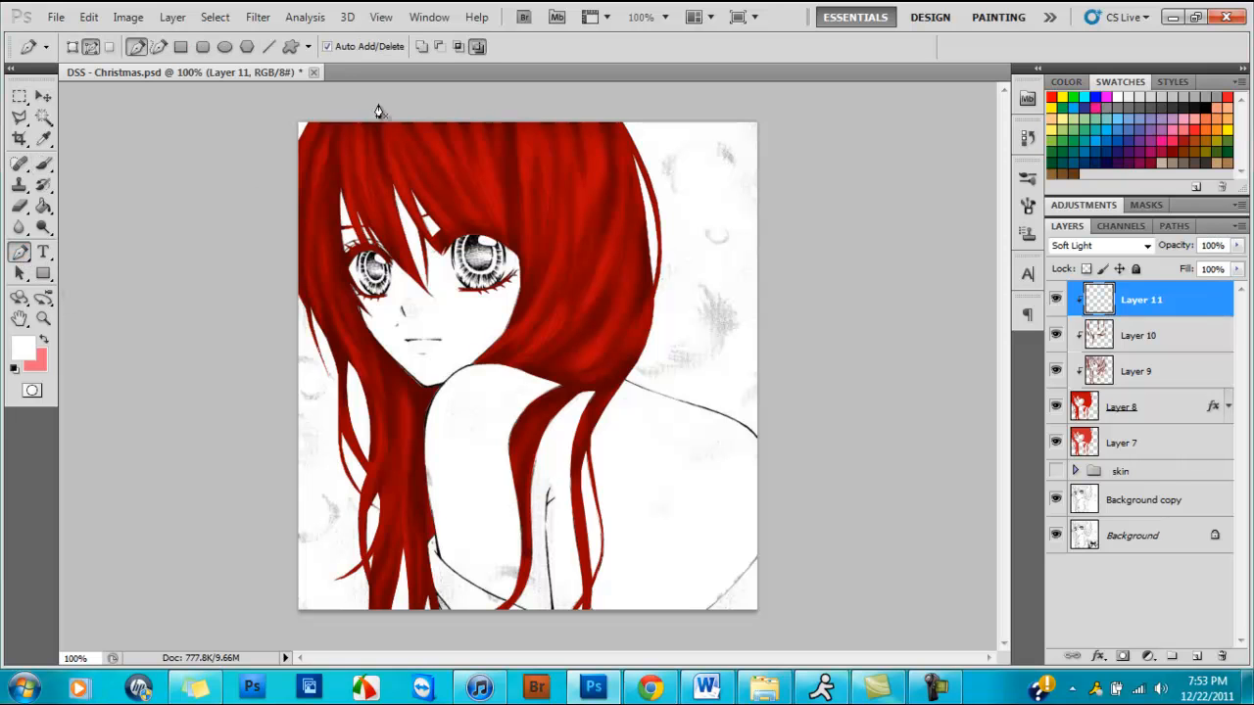
pyautogui.hotkey('ctrl', '+')
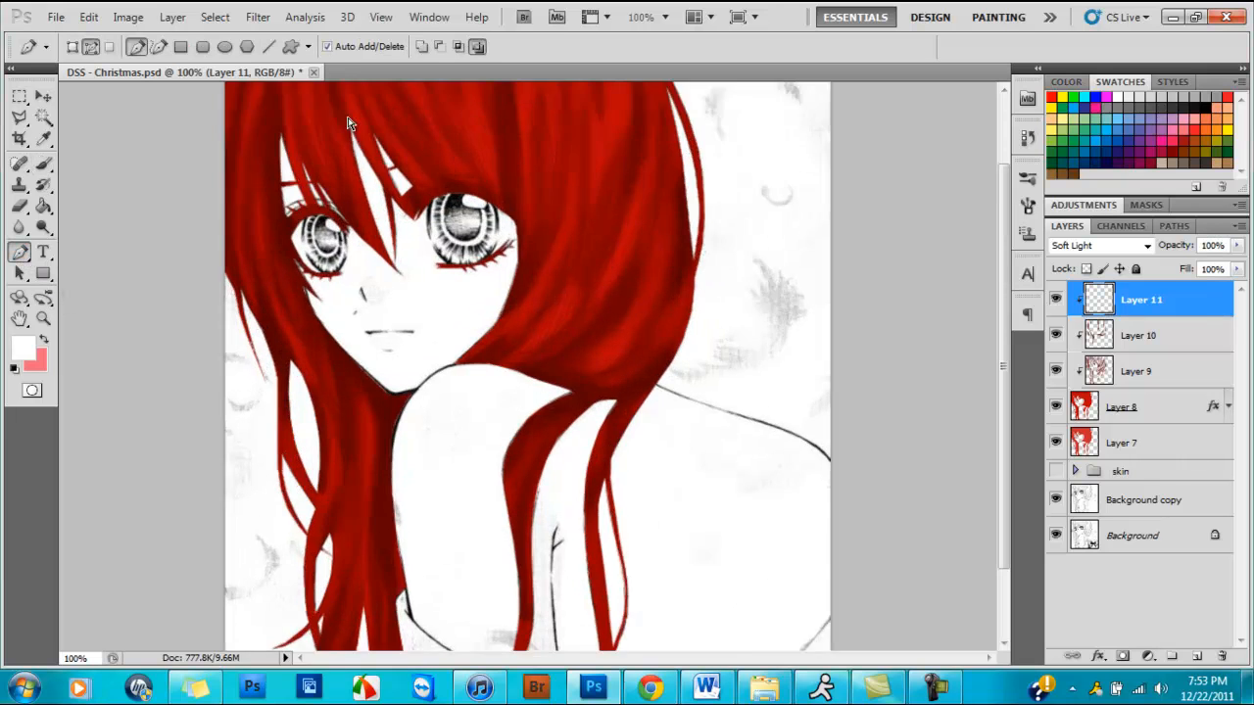
pyautogui.moveTo(1008, 370); pyautogui.dragTo(1005, 306)
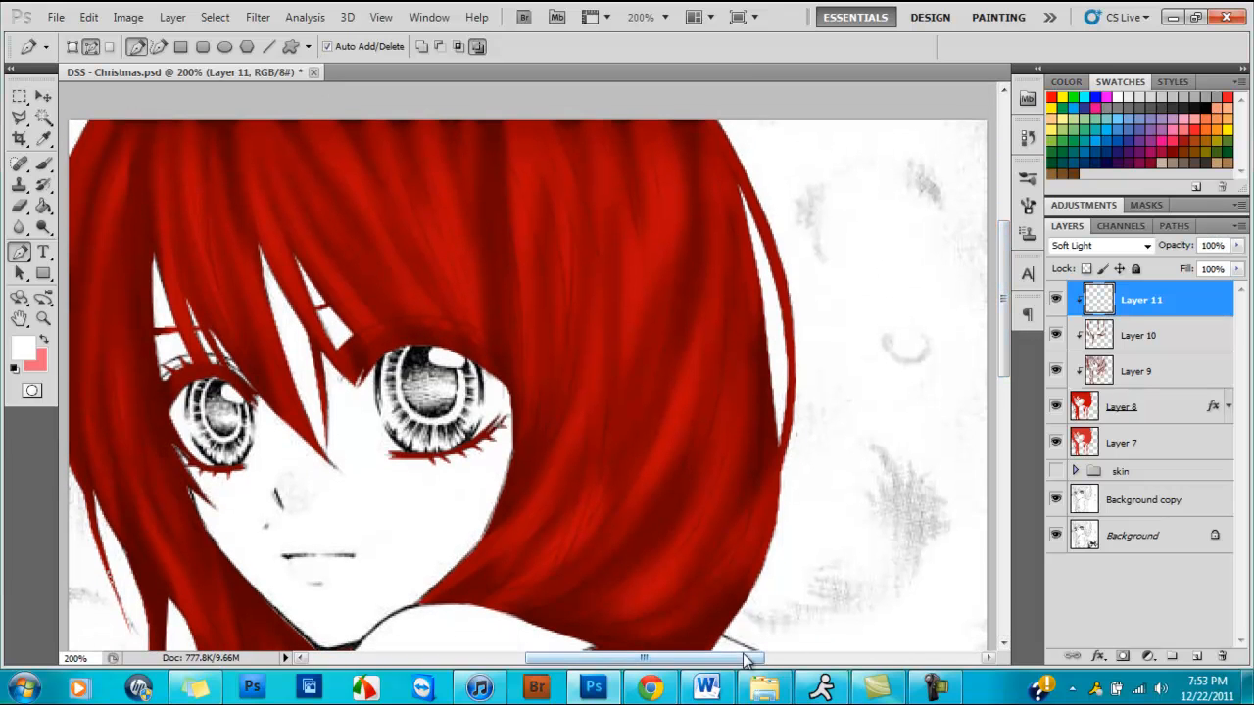
pyautogui.moveTo(740, 662); pyautogui.dragTo(685, 663)
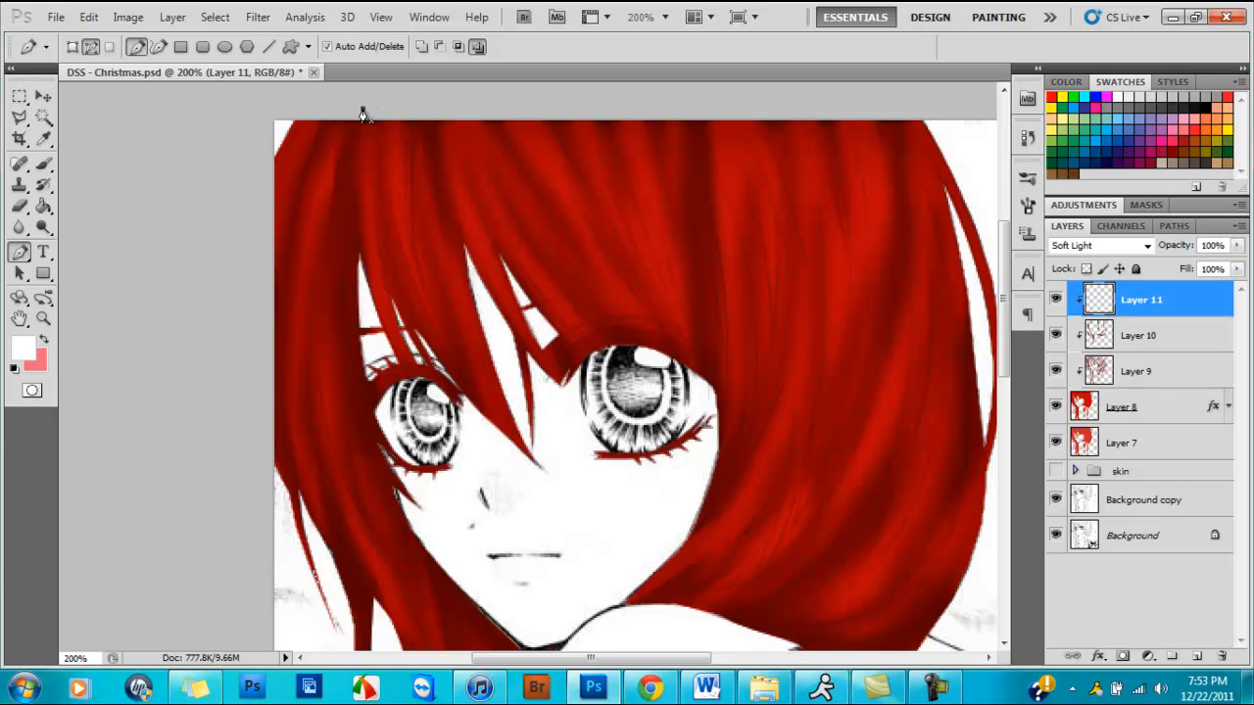
pyautogui.moveTo(361, 245); pyautogui.dragTo(365, 263)
pyautogui.moveTo(393, 351); pyautogui.dragTo(392, 323)
pyautogui.click(436, 390)
pyautogui.moveTo(376, 256); pyautogui.dragTo(372, 228)
pyautogui.moveTo(369, 158); pyautogui.dragTo(369, 122)
pyautogui.click(374, 95)
pyautogui.click(385, 111)
pyautogui.moveTo(376, 200); pyautogui.dragTo(387, 259)
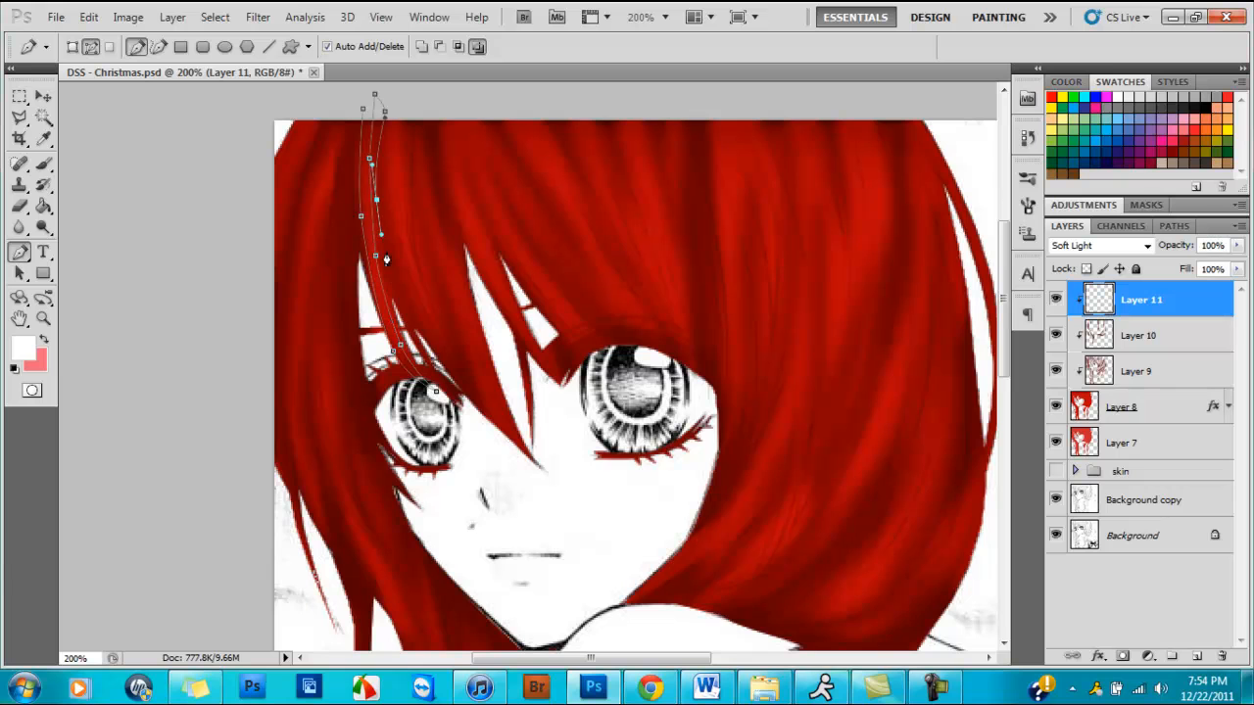
pyautogui.moveTo(422, 330); pyautogui.dragTo(411, 310)
pyautogui.moveTo(388, 222)
pyautogui.mouseDown()
pyautogui.moveTo(386, 191)
pyautogui.moveTo(403, 235)
pyautogui.mouseUp()
pyautogui.click(396, 91)
# Continue the path with curved strands down to the long fringe tip between the eyes and back above the hair.
pyautogui.moveTo(445, 347); pyautogui.dragTo(457, 370)
pyautogui.click(539, 467)
pyautogui.moveTo(424, 249)
pyautogui.mouseDown()
pyautogui.moveTo(419, 218)
pyautogui.moveTo(439, 238)
pyautogui.mouseUp()
pyautogui.moveTo(480, 355); pyautogui.dragTo(497, 392)
pyautogui.click(534, 446)
pyautogui.moveTo(478, 302); pyautogui.dragTo(462, 256)
pyautogui.moveTo(437, 135); pyautogui.dragTo(436, 110)
pyautogui.click(444, 107)
# Extend the strand path through the fringe to the inner side of the larger eye and back up.
pyautogui.moveTo(454, 174); pyautogui.dragTo(466, 212)
pyautogui.moveTo(531, 341); pyautogui.dragTo(556, 370)
pyautogui.click(595, 403)
pyautogui.moveTo(548, 303); pyautogui.dragTo(517, 260)
pyautogui.click(451, 96)
pyautogui.moveTo(481, 188); pyautogui.dragTo(508, 215)
pyautogui.moveTo(571, 316); pyautogui.dragTo(598, 343)
pyautogui.click(629, 366)
pyautogui.moveTo(604, 326); pyautogui.dragTo(575, 288)
pyautogui.moveTo(510, 189); pyautogui.dragTo(500, 167)
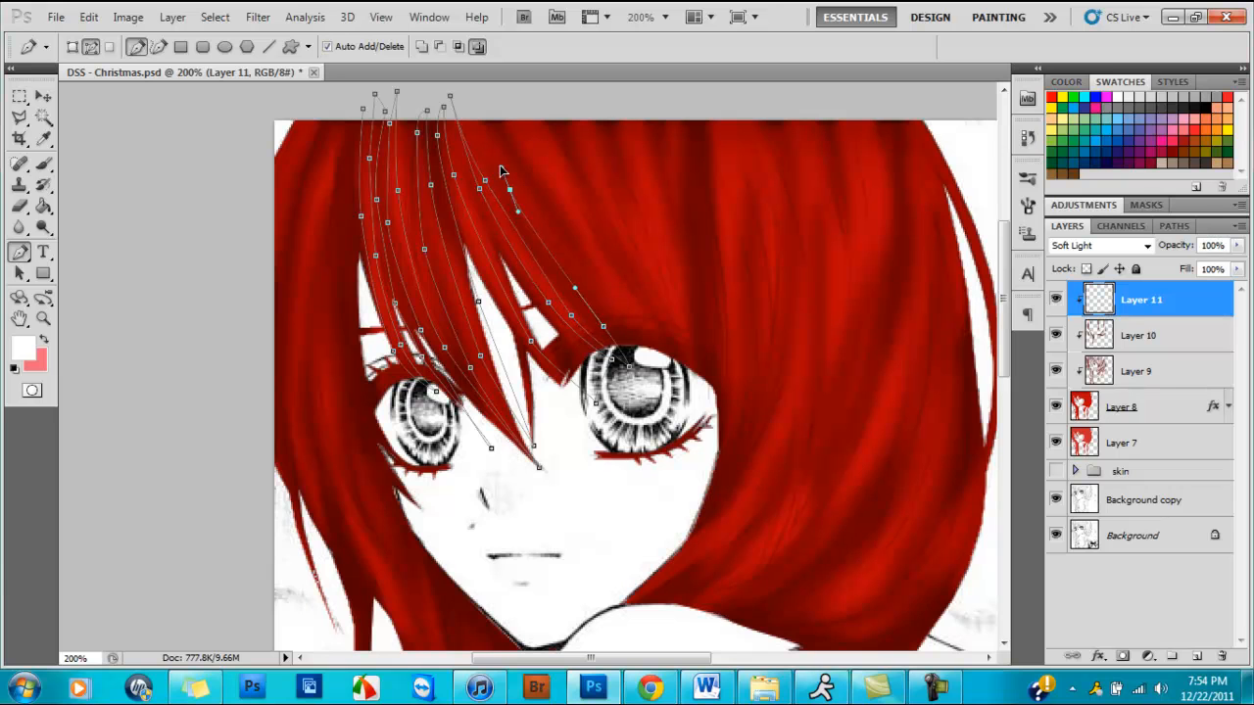
# Draw further strand curves between the top of the hair and the fringe directly above the larger eye.
pyautogui.moveTo(563, 246); pyautogui.dragTo(592, 285)
pyautogui.click(663, 381)
pyautogui.moveTo(619, 294); pyautogui.dragTo(593, 254)
pyautogui.moveTo(540, 171); pyautogui.dragTo(520, 134)
pyautogui.click(502, 95)
pyautogui.moveTo(571, 187); pyautogui.dragTo(600, 236)
pyautogui.click(670, 356)
pyautogui.click(686, 384)
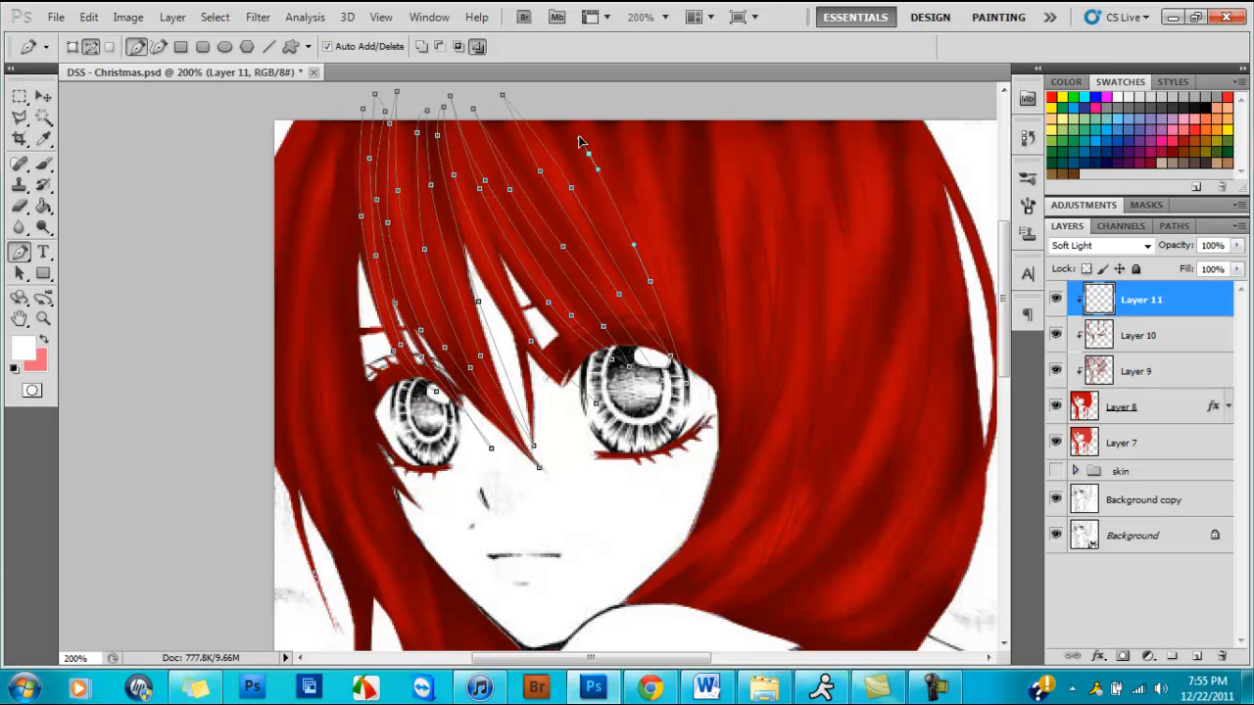
pyautogui.click(698, 407)
pyautogui.moveTo(668, 260); pyautogui.dragTo(652, 209)
pyautogui.click(613, 100)
# Add strand curves from the crown to the larger eye's outer corner and along the upper cheek edge.
pyautogui.moveTo(641, 125); pyautogui.dragTo(656, 166)
pyautogui.moveTo(689, 309); pyautogui.dragTo(701, 365)
pyautogui.click(701, 417)
pyautogui.moveTo(671, 122); pyautogui.dragTo(688, 164)
pyautogui.moveTo(702, 259)
pyautogui.mouseDown()
pyautogui.moveTo(703, 286)
pyautogui.moveTo(720, 262)
pyautogui.mouseUp()
pyautogui.click(710, 398)
pyautogui.click(683, 100)
pyautogui.moveTo(720, 215); pyautogui.dragTo(731, 276)
pyautogui.click(694, 514)
pyautogui.moveTo(740, 409); pyautogui.dragTo(746, 373)
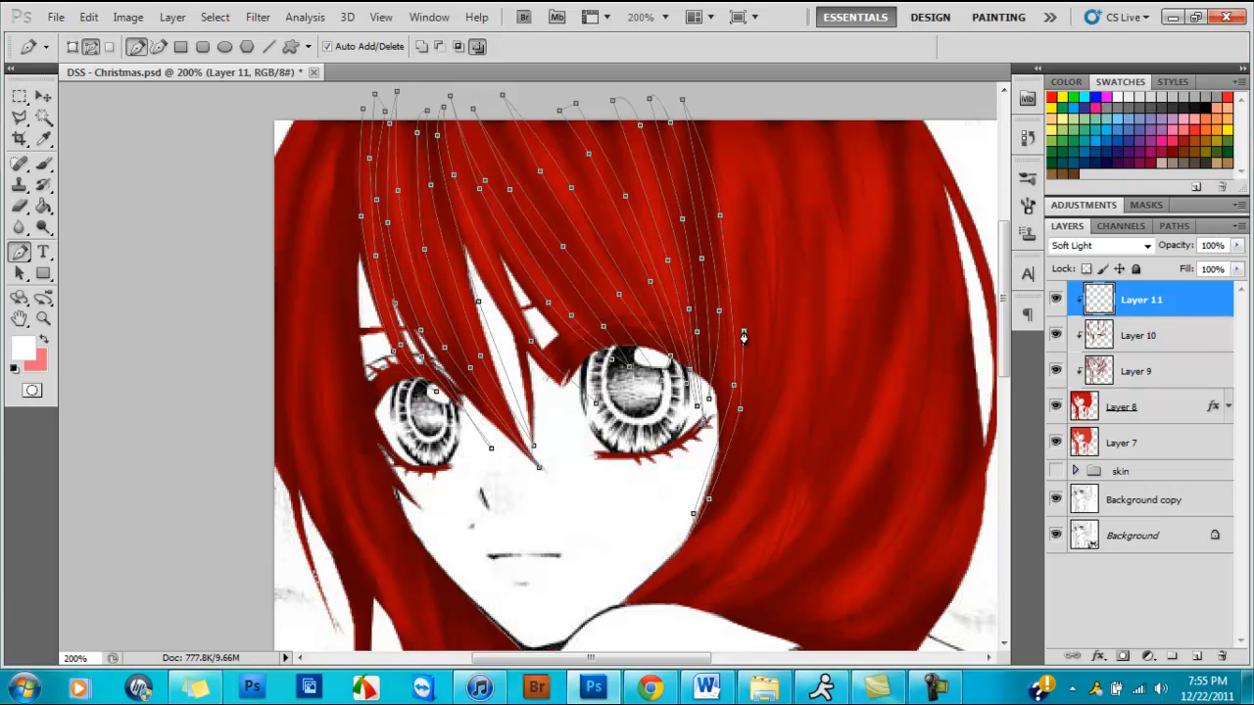
# Continue the path with long strand curves from the top of the hair down to the lower cheek.
pyautogui.hscroll(3, 741, 333)
pyautogui.moveTo(599, 288); pyautogui.dragTo(600, 260)
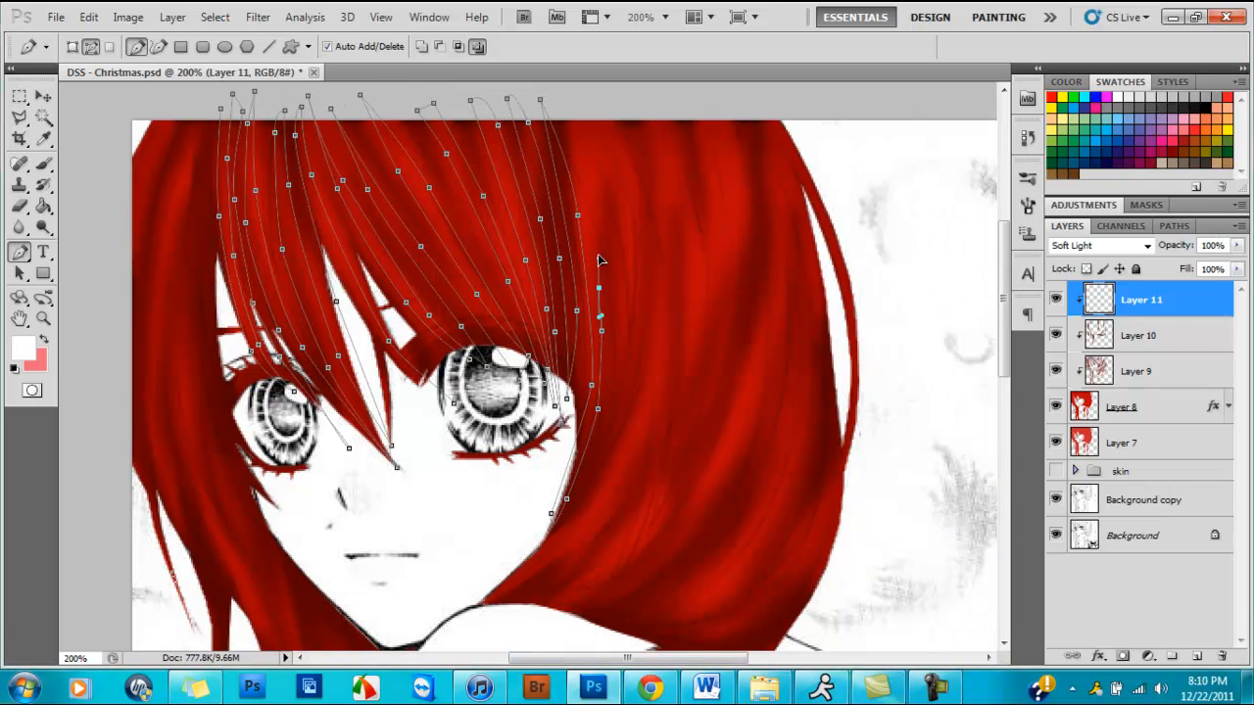
pyautogui.click(565, 100)
pyautogui.moveTo(592, 168); pyautogui.dragTo(600, 207)
pyautogui.moveTo(618, 345); pyautogui.dragTo(617, 382)
pyautogui.click(587, 472)
pyautogui.click(543, 535)
pyautogui.click(583, 112)
pyautogui.moveTo(617, 196); pyautogui.dragTo(622, 224)
pyautogui.moveTo(628, 315); pyautogui.dragTo(628, 342)
pyautogui.click(549, 519)
# Draw a strand curve from the lower cheek back up to the crown and delete the unwanted last part.
pyautogui.moveTo(598, 464); pyautogui.dragTo(615, 431)
pyautogui.moveTo(636, 334); pyautogui.dragTo(643, 298)
pyautogui.moveTo(639, 228)
pyautogui.mouseDown()
pyautogui.moveTo(640, 198)
pyautogui.moveTo(647, 218)
pyautogui.mouseUp()
pyautogui.click(620, 153)
pyautogui.click(604, 116)
pyautogui.moveTo(653, 302); pyautogui.dragTo(654, 336)
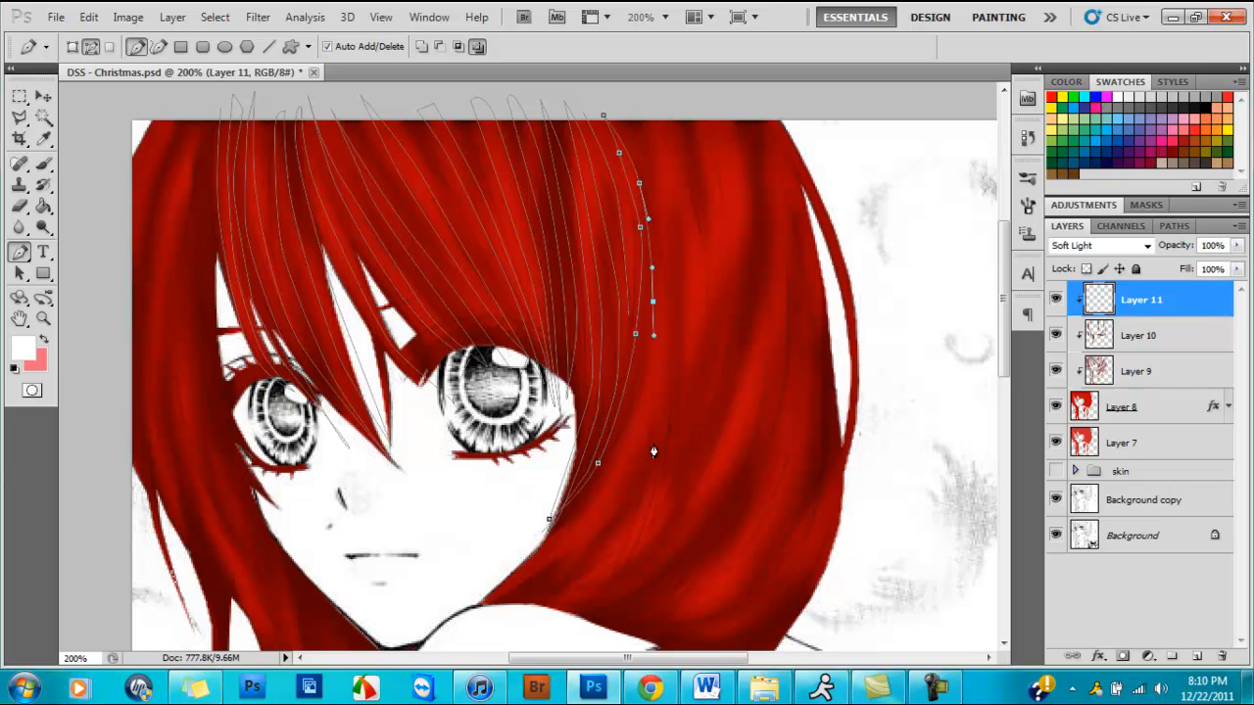
pyautogui.press('Delete')
pyautogui.press('Delete')
# Draw a strand path from the hair's lower tip above the hand up to the crown and back down.
pyautogui.click(481, 614)
pyautogui.click(559, 554)
pyautogui.moveTo(627, 459); pyautogui.dragTo(638, 438)
pyautogui.moveTo(663, 359); pyautogui.dragTo(666, 336)
pyautogui.moveTo(662, 187); pyautogui.dragTo(659, 154)
pyautogui.click(636, 101)
pyautogui.click(623, 102)
pyautogui.click(501, 605)
# Undo a misplaced curve and redraw strand paths between the hair's lower edge and the crown through the side hair.
pyautogui.moveTo(519, 603); pyautogui.dragTo(542, 590)
pyautogui.moveTo(587, 538); pyautogui.dragTo(638, 480)
pyautogui.hotkey('ctrl', 'z')
pyautogui.moveTo(570, 560)
pyautogui.mouseDown()
pyautogui.moveTo(596, 535)
pyautogui.moveTo(601, 550)
pyautogui.mouseUp()
pyautogui.click(639, 470)
pyautogui.click(518, 614)
pyautogui.moveTo(699, 303); pyautogui.dragTo(702, 285)
pyautogui.click(670, 88)
pyautogui.click(657, 105)
pyautogui.moveTo(678, 190); pyautogui.dragTo(683, 221)
pyautogui.click(663, 436)
# Draw another strand loop over the crown and down the side hair to its lower edge, undoing the last point.
pyautogui.moveTo(712, 351); pyautogui.dragTo(719, 330)
pyautogui.click(682, 84)
pyautogui.moveTo(720, 219); pyautogui.dragTo(737, 186)
pyautogui.moveTo(736, 306); pyautogui.dragTo(730, 340)
pyautogui.moveTo(650, 534); pyautogui.dragTo(695, 490)
pyautogui.click(538, 612)
pyautogui.hotkey('ctrl', 'z')
# Add strand curves up the outer side hair to the crown and back down to the hair's lower edge.
pyautogui.moveTo(733, 376); pyautogui.dragTo(740, 351)
pyautogui.moveTo(748, 237); pyautogui.dragTo(750, 209)
pyautogui.click(746, 169)
pyautogui.click(738, 112)
pyautogui.moveTo(750, 142); pyautogui.dragTo(756, 165)
pyautogui.moveTo(758, 239); pyautogui.dragTo(760, 271)
pyautogui.click(585, 609)
# Draw the outermost strand curve from the hair's lower edge up the outer side hair.
pyautogui.moveTo(678, 565); pyautogui.dragTo(698, 552)
pyautogui.moveTo(737, 469); pyautogui.dragTo(745, 446)
pyautogui.moveTo(757, 394)
pyautogui.mouseDown()
pyautogui.moveTo(765, 338)
pyautogui.moveTo(772, 381)
pyautogui.mouseUp()
pyautogui.click(768, 266)
pyautogui.press('Escape')
pyautogui.click(772, 227)
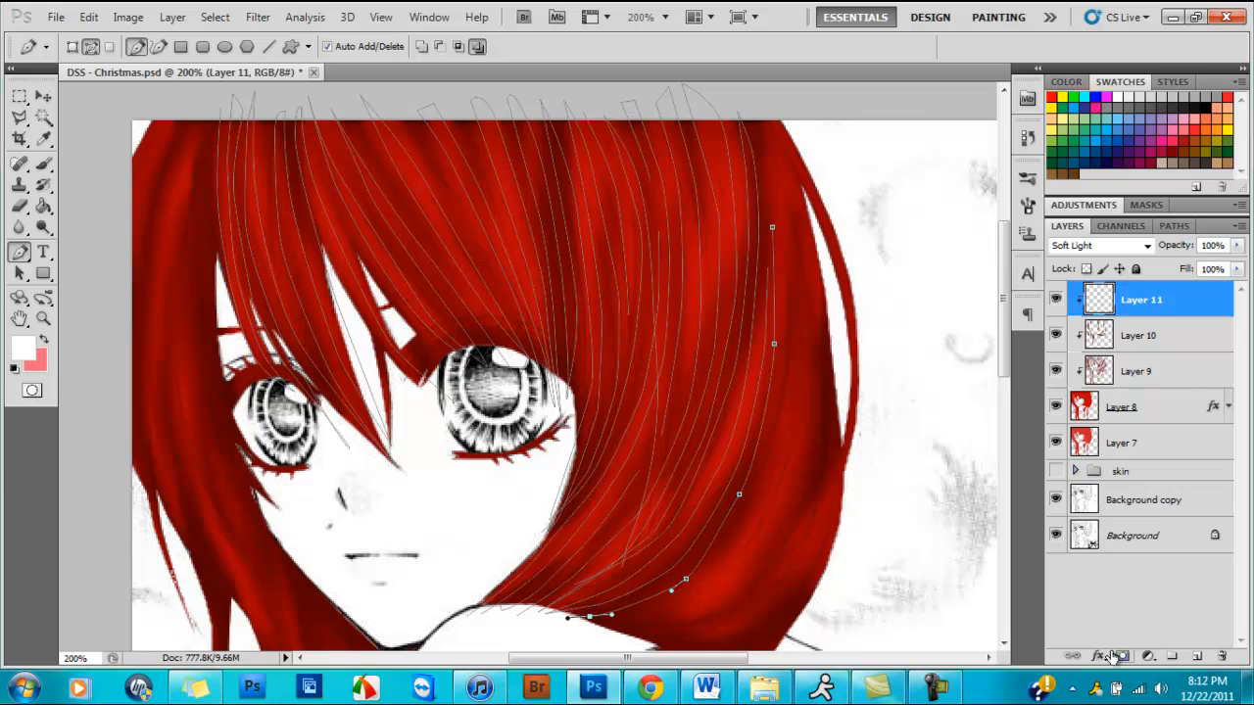
# Draw a strand path from the hair's lower edge up the outer side hair and down beside the thin outer lock.
pyautogui.moveTo(1004, 299); pyautogui.dragTo(1004, 309)
pyautogui.click(586, 593)
pyautogui.moveTo(627, 583); pyautogui.dragTo(649, 576)
pyautogui.moveTo(702, 547); pyautogui.dragTo(722, 526)
pyautogui.moveTo(751, 480); pyautogui.dragTo(760, 460)
pyautogui.moveTo(782, 399); pyautogui.dragTo(790, 372)
pyautogui.moveTo(795, 287); pyautogui.dragTo(796, 261)
pyautogui.moveTo(786, 189)
pyautogui.mouseDown()
pyautogui.moveTo(781, 168)
pyautogui.moveTo(815, 238)
pyautogui.mouseUp()
pyautogui.moveTo(825, 350)
pyautogui.mouseDown()
pyautogui.moveTo(827, 387)
pyautogui.moveTo(803, 366)
pyautogui.mouseUp()
pyautogui.press('Escape')
# Draw another strand curve down the outer side hair, around its lower bend and back up.
pyautogui.click(799, 218)
pyautogui.moveTo(779, 449); pyautogui.dragTo(761, 486)
pyautogui.moveTo(726, 541); pyautogui.dragTo(704, 558)
pyautogui.moveTo(661, 580); pyautogui.dragTo(648, 584)
pyautogui.moveTo(778, 490); pyautogui.dragTo(811, 424)
pyautogui.press('Escape')
# Draw a separate strand curve from the crown down the thin outermost lock.
pyautogui.click(782, 94)
pyautogui.moveTo(841, 230); pyautogui.dragTo(851, 272)
pyautogui.click(844, 429)
pyautogui.press('Escape')
# Draw a strand loop along the side hair's outer lower contour to its underside and back up.
pyautogui.click(833, 353)
pyautogui.moveTo(838, 460); pyautogui.dragTo(836, 490)
pyautogui.moveTo(814, 547); pyautogui.dragTo(805, 564)
pyautogui.moveTo(767, 607); pyautogui.dragTo(749, 590)
pyautogui.click(644, 612)
pyautogui.moveTo(656, 605); pyautogui.dragTo(618, 612)
pyautogui.moveTo(663, 597); pyautogui.dragTo(787, 511)
pyautogui.moveTo(807, 458); pyautogui.dragTo(814, 438)
# Draw strand curves down the outer lock falling behind the shoulder, back up, and over to the inner lock.
pyautogui.moveTo(1005, 373); pyautogui.dragTo(1004, 478)
pyautogui.click(771, 228)
pyautogui.moveTo(731, 284); pyautogui.dragTo(712, 323)
pyautogui.moveTo(691, 401); pyautogui.dragTo(689, 408)
pyautogui.moveTo(697, 478); pyautogui.dragTo(702, 520)
pyautogui.moveTo(714, 607); pyautogui.dragTo(714, 611)
pyautogui.click(711, 575)
pyautogui.moveTo(694, 393); pyautogui.dragTo(690, 364)
pyautogui.moveTo(685, 292); pyautogui.dragTo(687, 269)
pyautogui.moveTo(705, 191); pyautogui.dragTo(716, 169)
pyautogui.click(698, 132)
pyautogui.moveTo(639, 135); pyautogui.dragTo(612, 149)
pyautogui.moveTo(565, 185); pyautogui.dragTo(548, 200)
# Draw a strand loop down the inner lock beside the upper arm to its tip and back up.
pyautogui.moveTo(628, 658); pyautogui.dragTo(705, 659)
pyautogui.moveTo(287, 217); pyautogui.dragTo(279, 243)
pyautogui.moveTo(276, 305); pyautogui.dragTo(277, 338)
pyautogui.moveTo(268, 429); pyautogui.dragTo(262, 453)
pyautogui.click(215, 590)
pyautogui.moveTo(274, 540); pyautogui.dragTo(284, 516)
pyautogui.moveTo(289, 443); pyautogui.dragTo(289, 410)
pyautogui.moveTo(283, 313); pyautogui.dragTo(283, 282)
pyautogui.moveTo(291, 235); pyautogui.dragTo(302, 206)
pyautogui.moveTo(332, 170); pyautogui.dragTo(346, 156)
pyautogui.moveTo(300, 412); pyautogui.dragTo(293, 519)
# Draw strand curves from the crown down the side hair beyond the farther eye.
pyautogui.moveTo(704, 658); pyautogui.dragTo(580, 659)
pyautogui.moveTo(1005, 446); pyautogui.dragTo(1004, 294)
pyautogui.moveTo(358, 123); pyautogui.dragTo(371, 105)
pyautogui.click(305, 341)
pyautogui.moveTo(300, 452); pyautogui.dragTo(300, 470)
pyautogui.click(324, 537)
pyautogui.click(390, 115)
pyautogui.moveTo(370, 194); pyautogui.dragTo(365, 211)
pyautogui.moveTo(338, 331); pyautogui.dragTo(341, 350)
pyautogui.moveTo(332, 425); pyautogui.dragTo(339, 451)
pyautogui.click(382, 573)
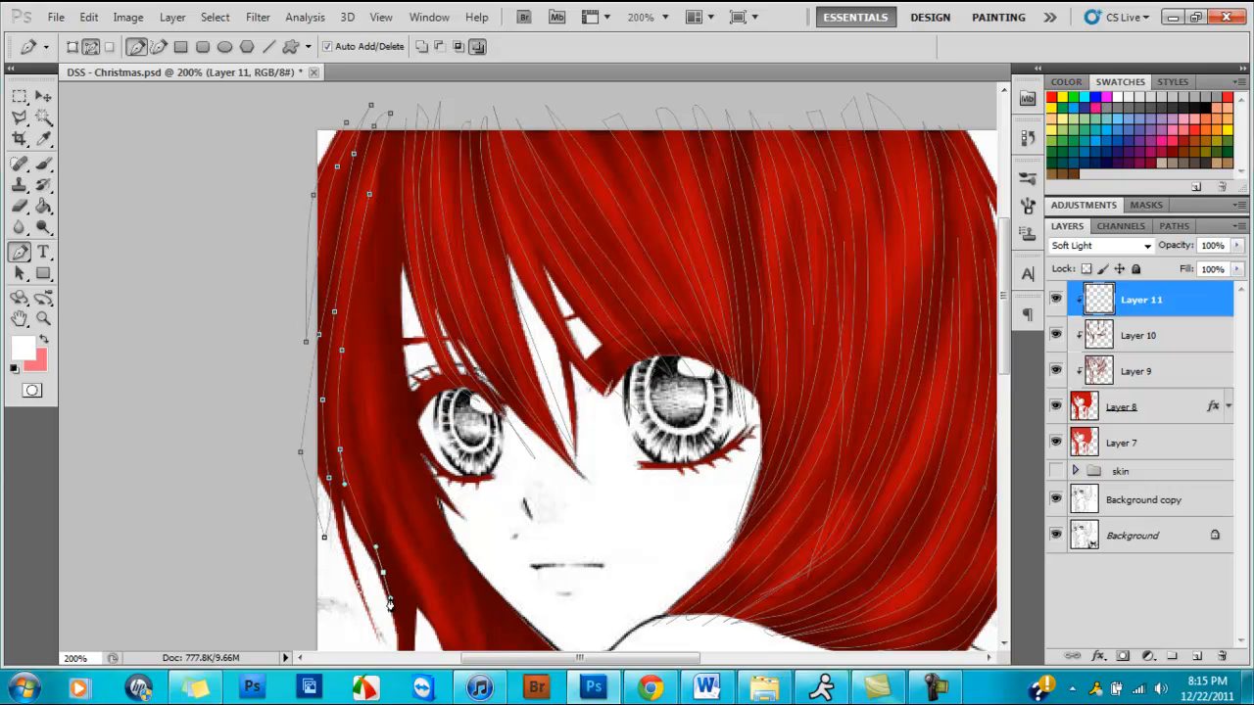
# Extend the strand path down the long thin lock beside the face to its lower end.
pyautogui.scroll(-3, 390, 605)
pyautogui.click(402, 514)
pyautogui.scroll(-4, 402, 513)
pyautogui.click(411, 442)
pyautogui.click(476, 542)
pyautogui.scroll(7, 414, 292)
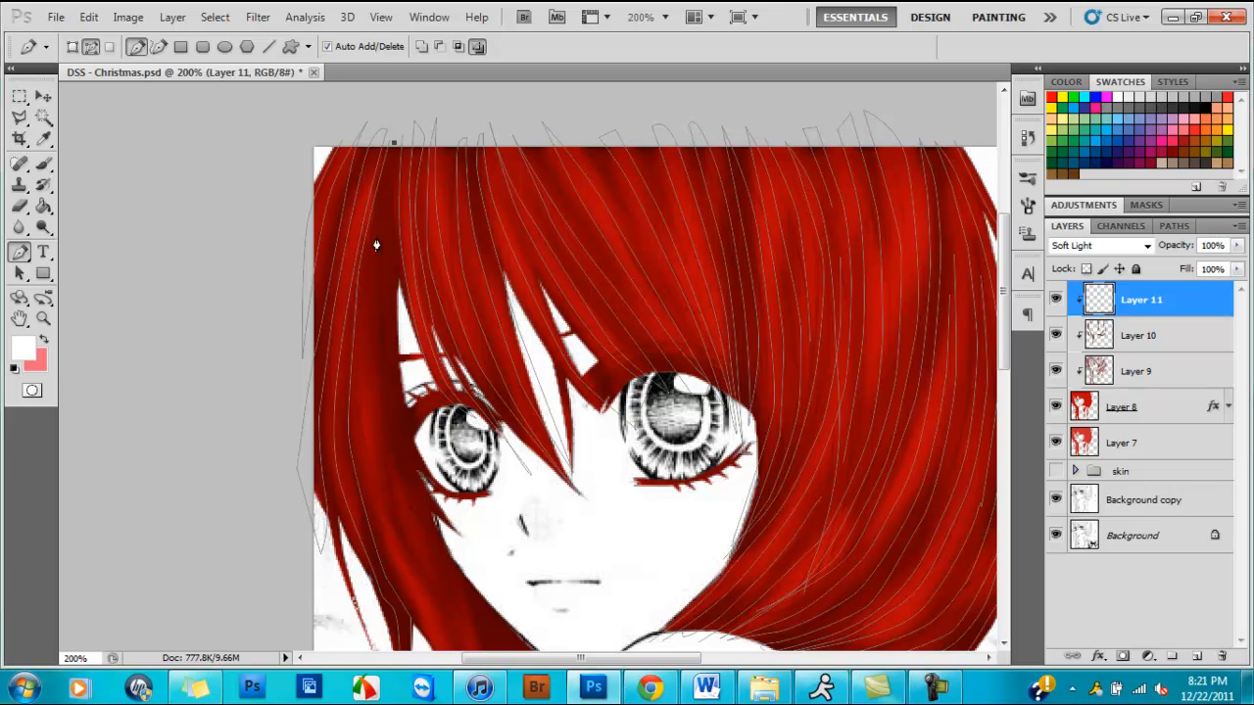
# Draw a strand path from the crown past the farther eye and cheek down to the lower lock's tip.
pyautogui.click(380, 196)
pyautogui.click(373, 284)
pyautogui.click(360, 330)
pyautogui.click(387, 409)
pyautogui.scroll(-5, 409, 253)
pyautogui.click(478, 440)
pyautogui.click(482, 554)
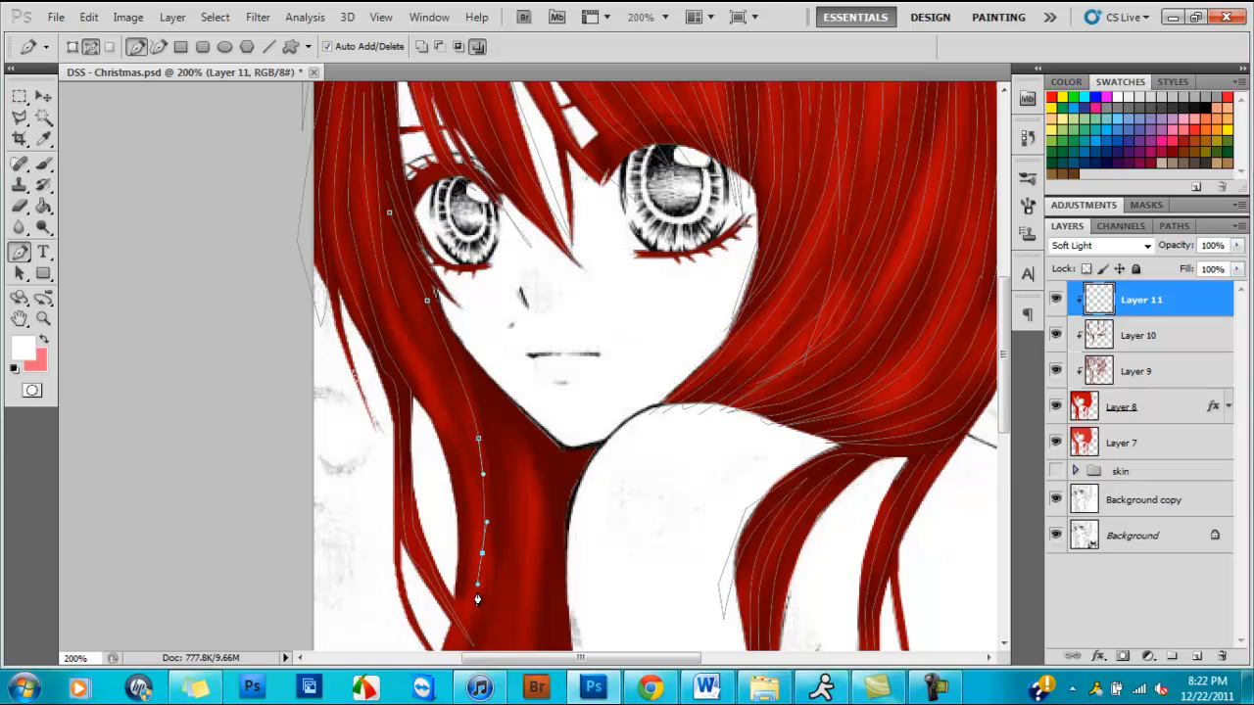
pyautogui.click(464, 638)
pyautogui.scroll(-4, 465, 627)
pyautogui.click(445, 512)
pyautogui.click(444, 585)
pyautogui.scroll(5, 471, 336)
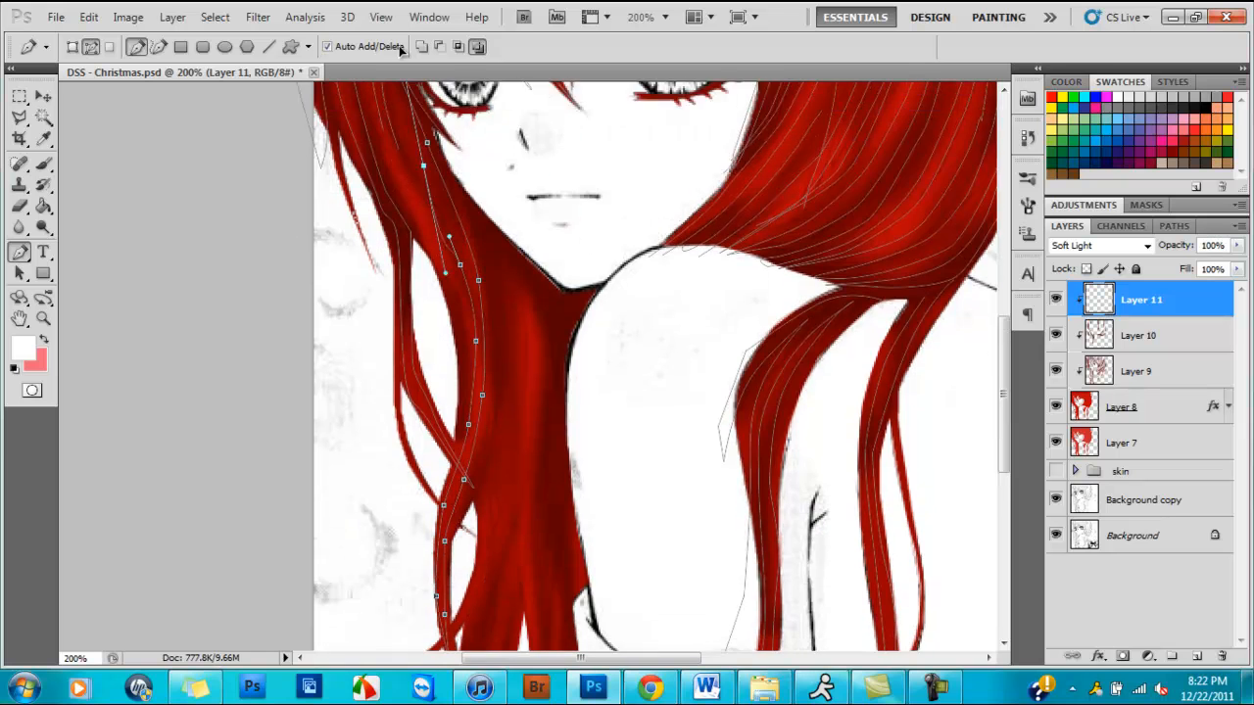
# Draw strand curves up and down the long hair below the chin to the canvas's lower edge.
pyautogui.keyDown('ctrl'); pyautogui.click(439, 438); pyautogui.keyUp('ctrl')
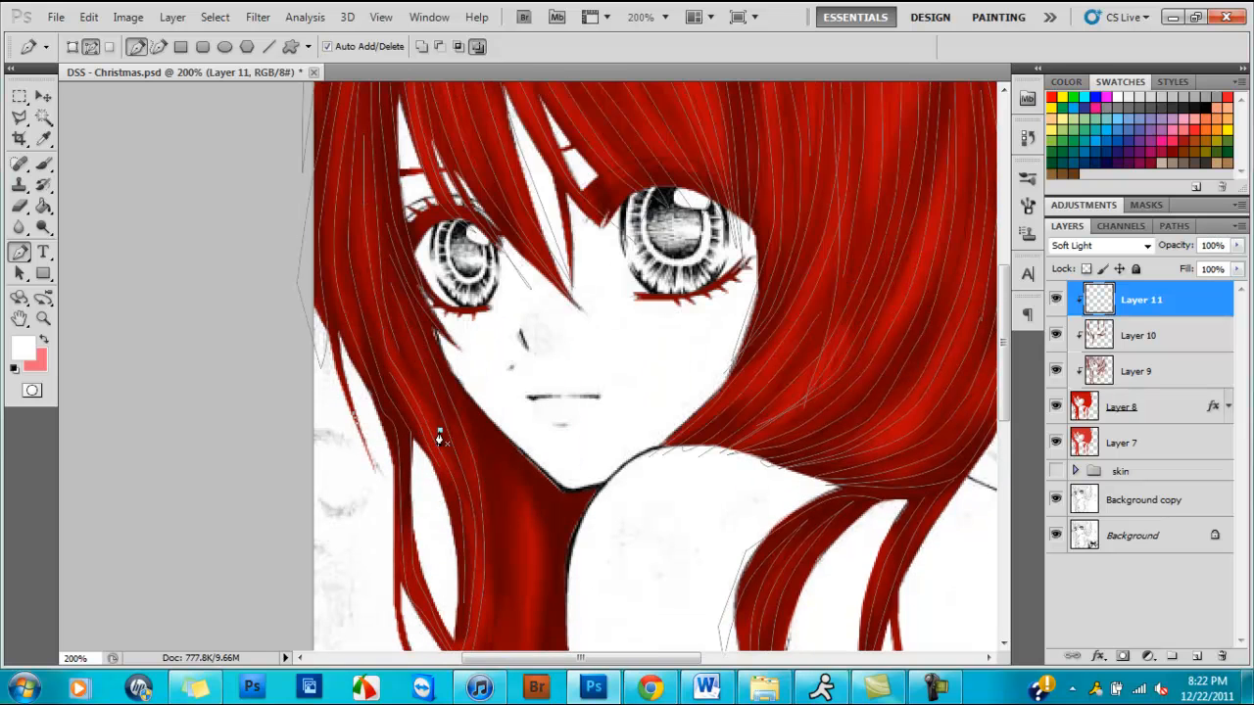
pyautogui.hotkey('ctrl', '-')
pyautogui.moveTo(382, 490); pyautogui.dragTo(399, 441)
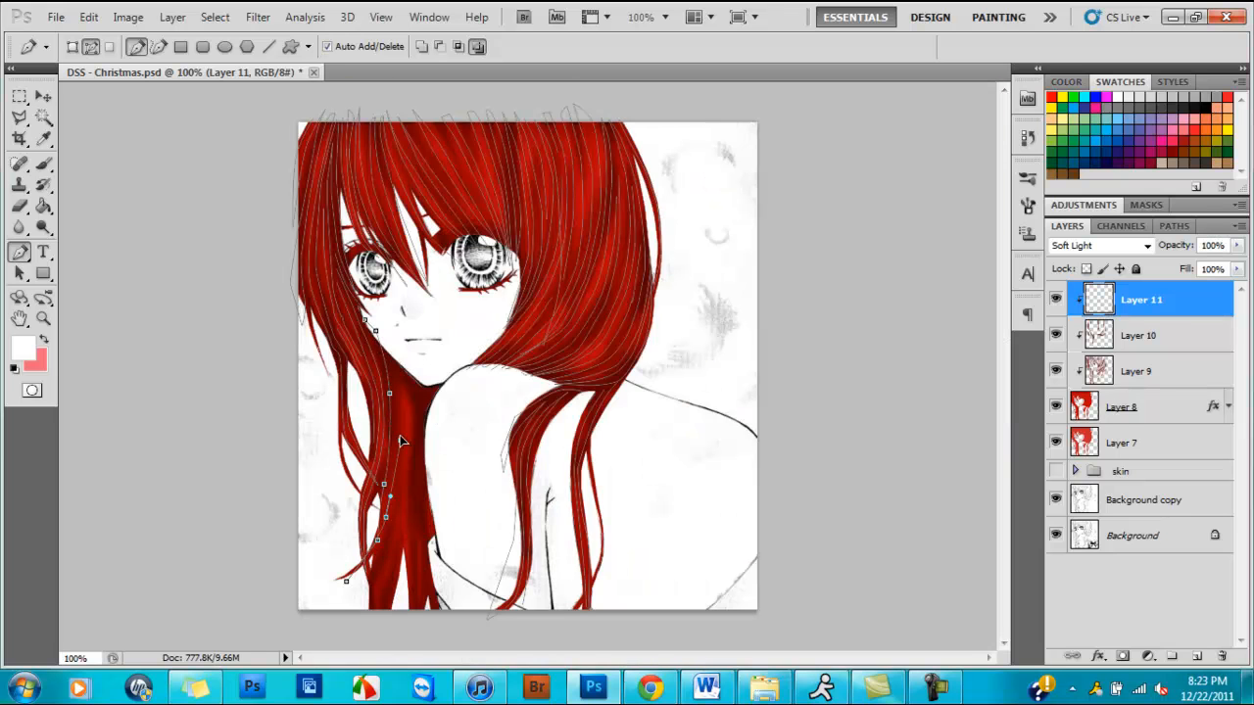
pyautogui.click(377, 626)
pyautogui.click(412, 617)
pyautogui.moveTo(415, 435); pyautogui.dragTo(423, 471)
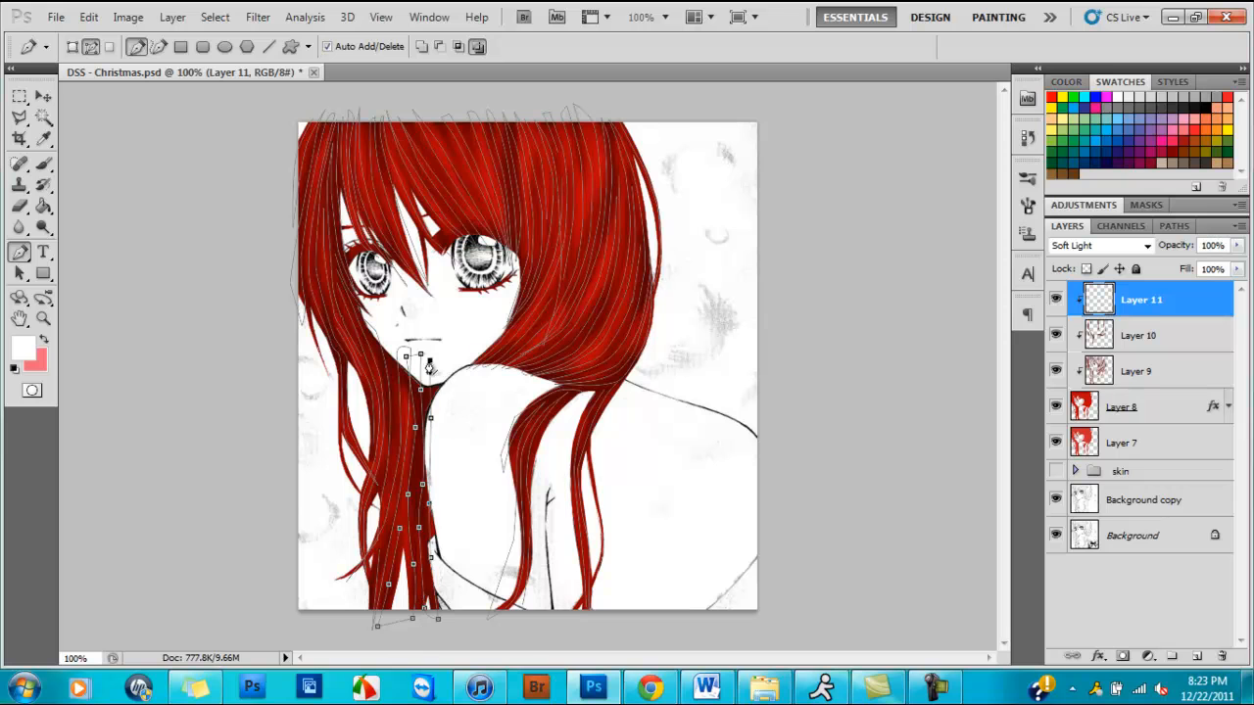
# Select all the hair strand paths and stroke them on Layer 11.
pyautogui.click(19, 274)
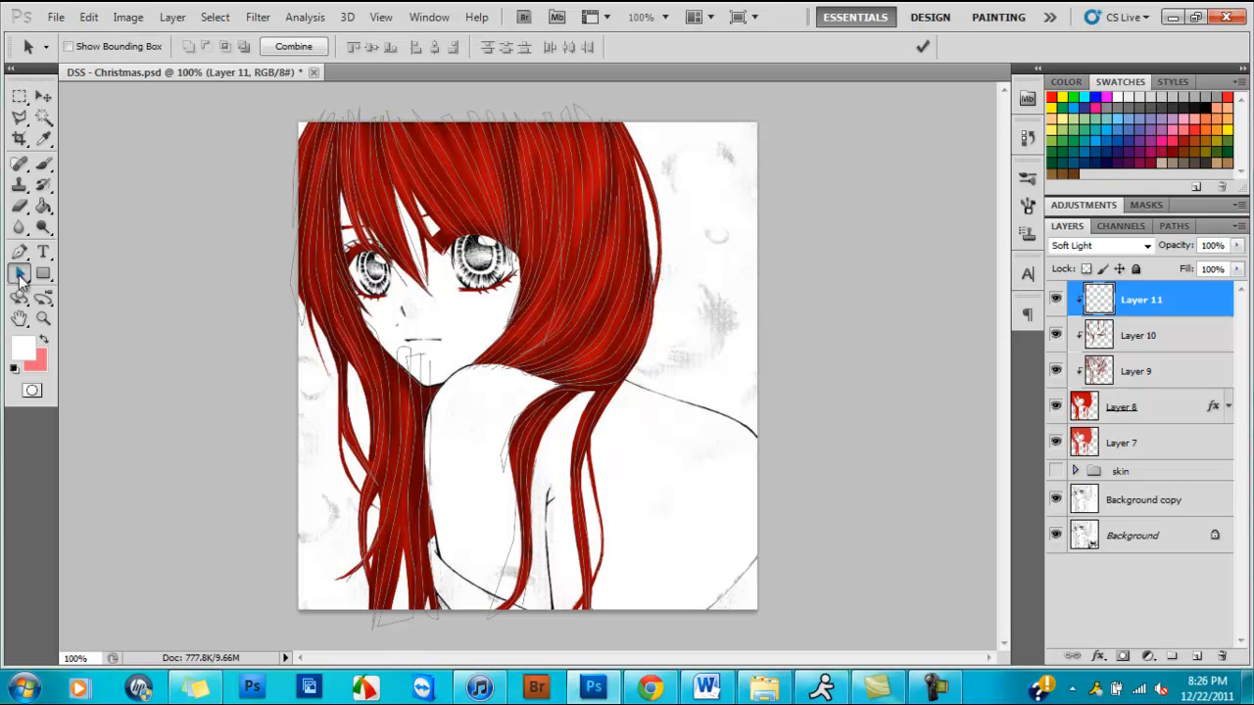
pyautogui.moveTo(281, 103); pyautogui.dragTo(729, 632)
pyautogui.rightClick(685, 225)
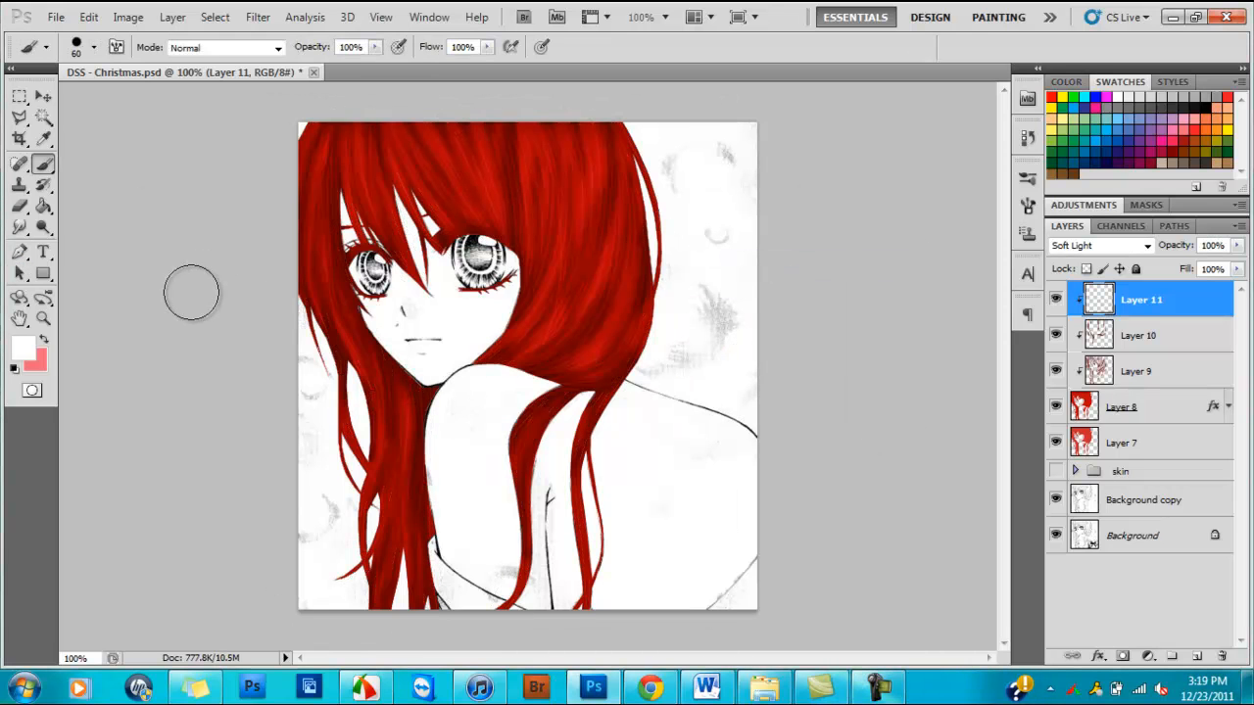
# Smudge the white strand highlights on Layer 11 with the 46 px spatter brush at 26% strength.
pyautogui.click(20, 228)
pyautogui.click(82, 261)
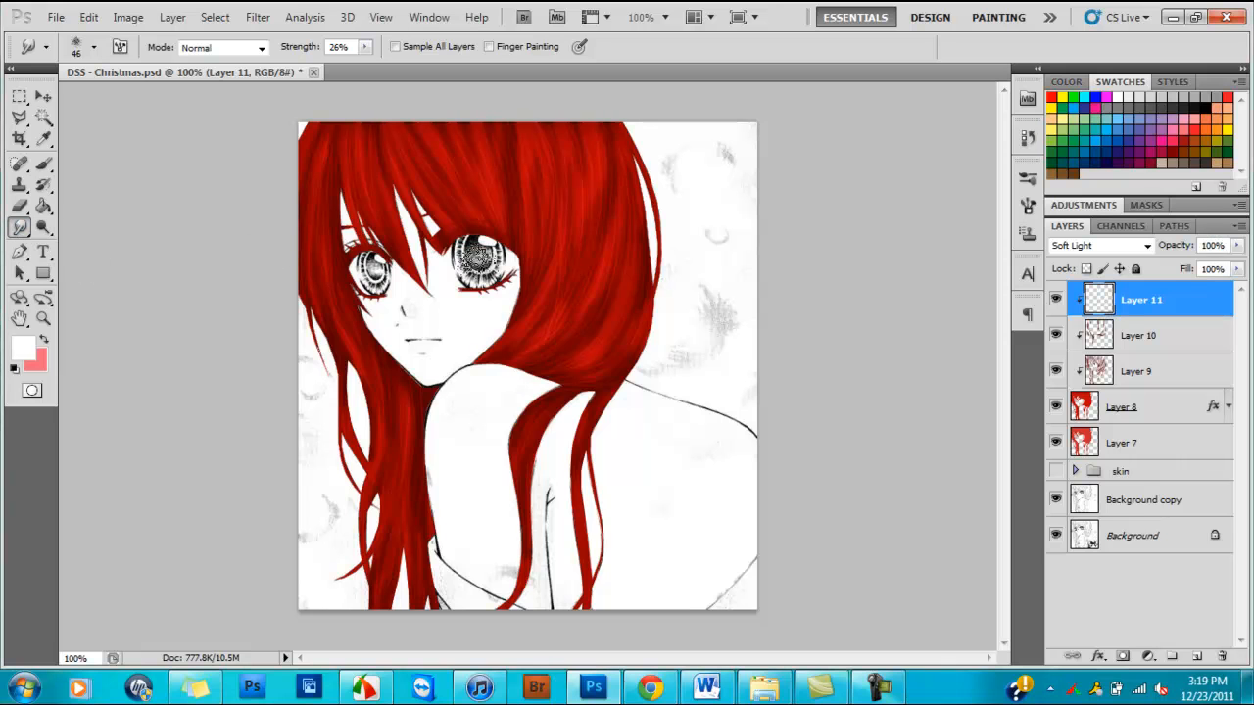
pyautogui.rightClick(480, 258)
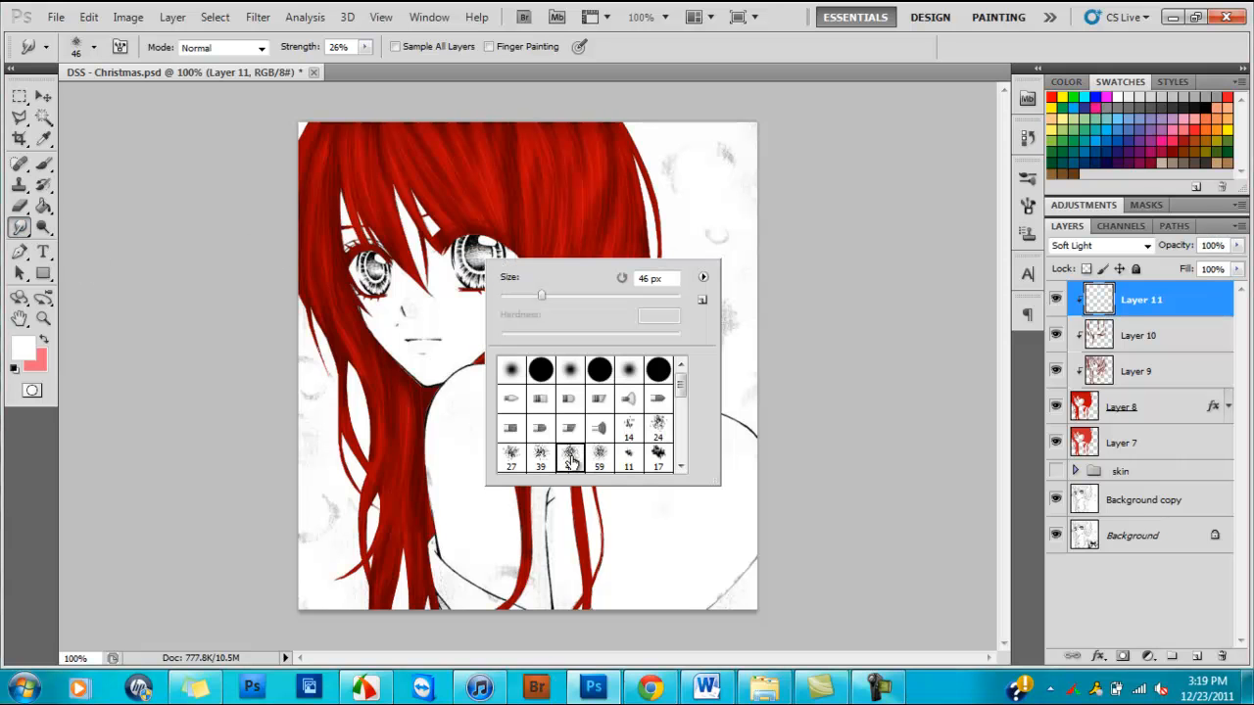
pyautogui.click(368, 50)
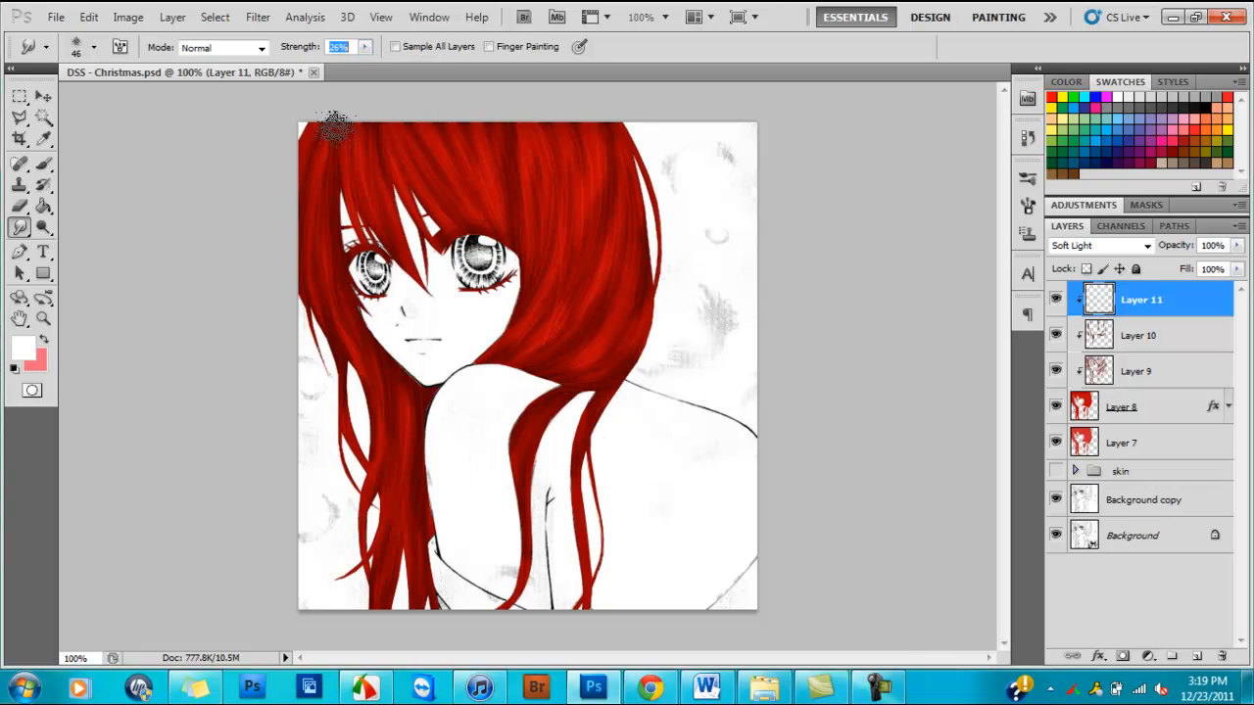
pyautogui.hotkey('ctrl', '+')
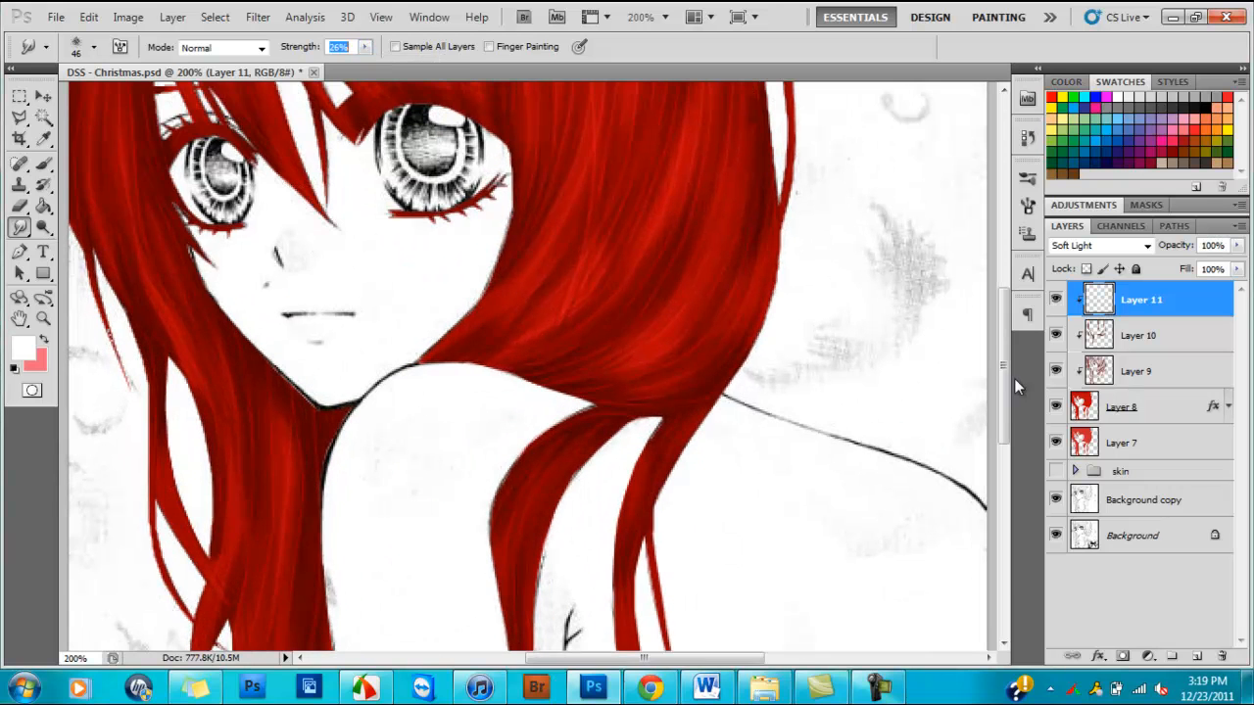
pyautogui.moveTo(1004, 372); pyautogui.dragTo(1002, 309)
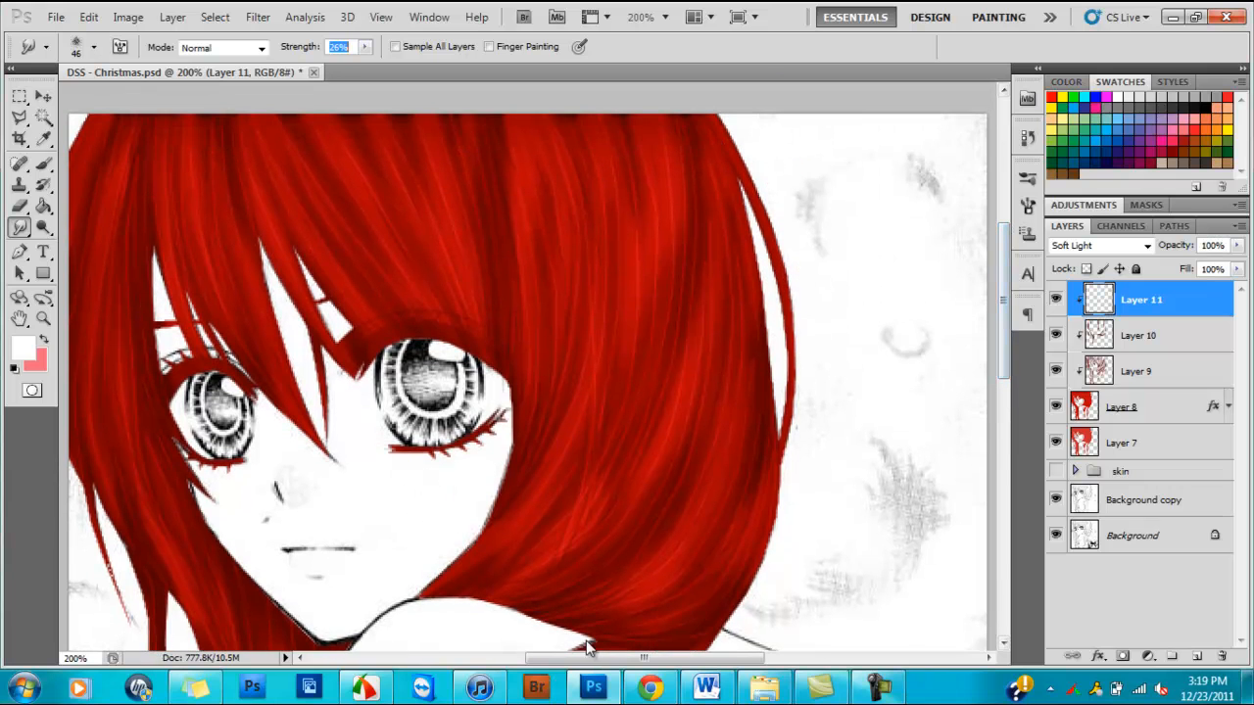
pyautogui.moveTo(642, 659); pyautogui.dragTo(593, 659)
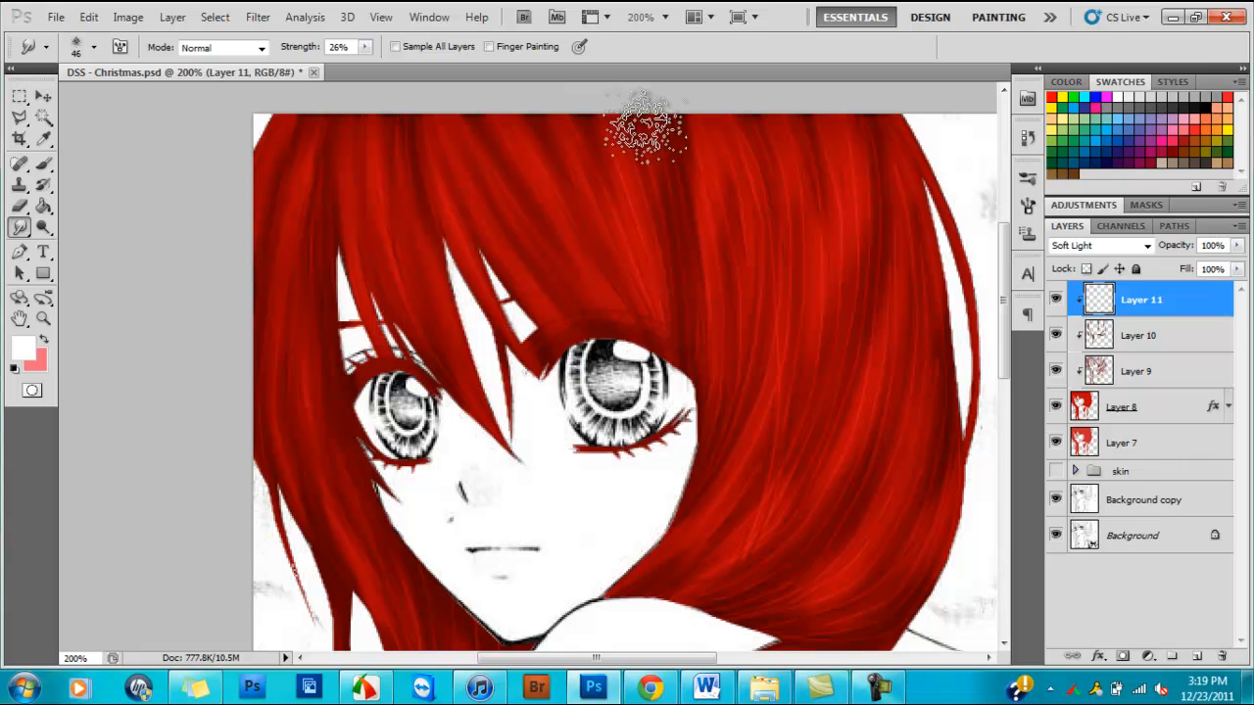
pyautogui.moveTo(1004, 347); pyautogui.dragTo(1009, 445)
pyautogui.hotkey('ctrl', '-')
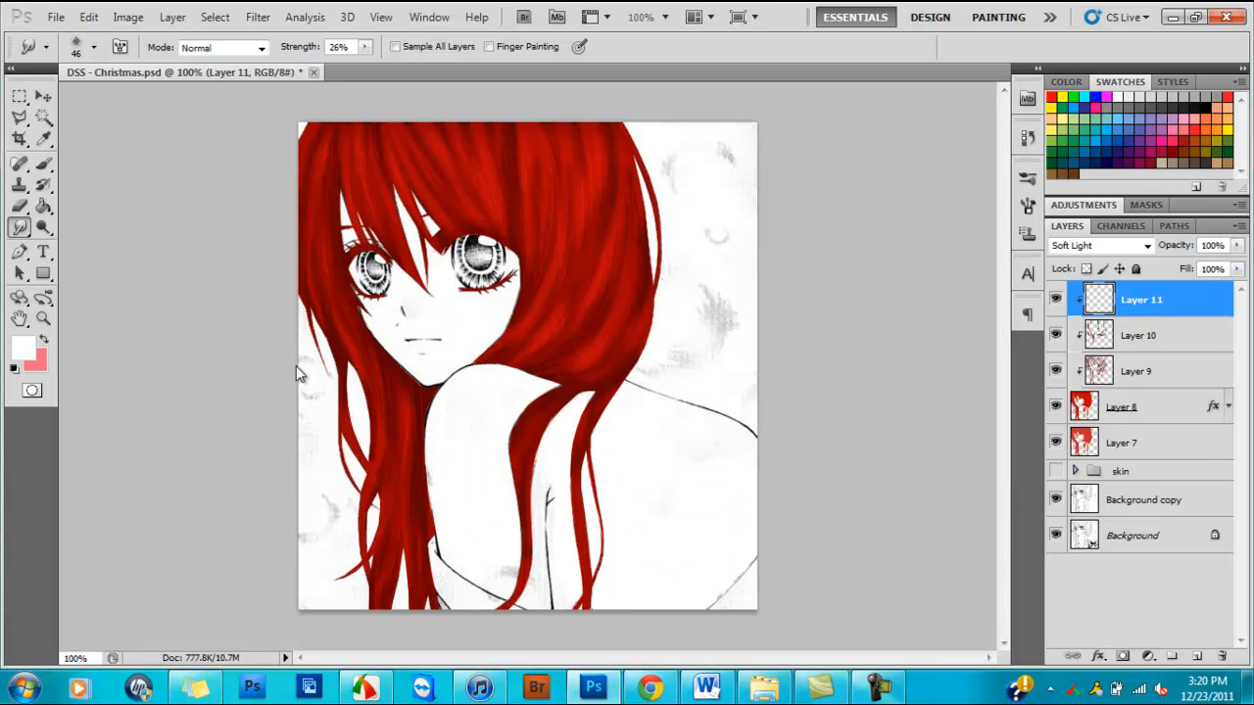
# Make the skin layer group visible.
pyautogui.hotkey('ctrl', '+')
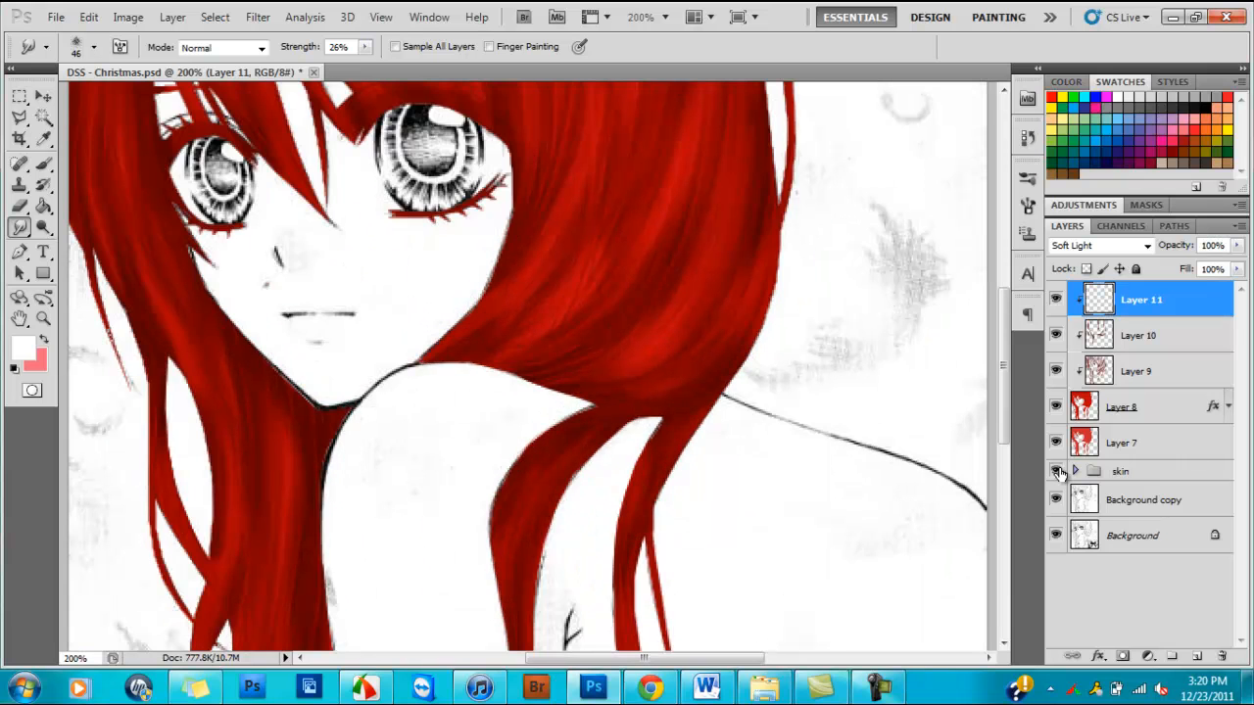
pyautogui.click(1055, 471)
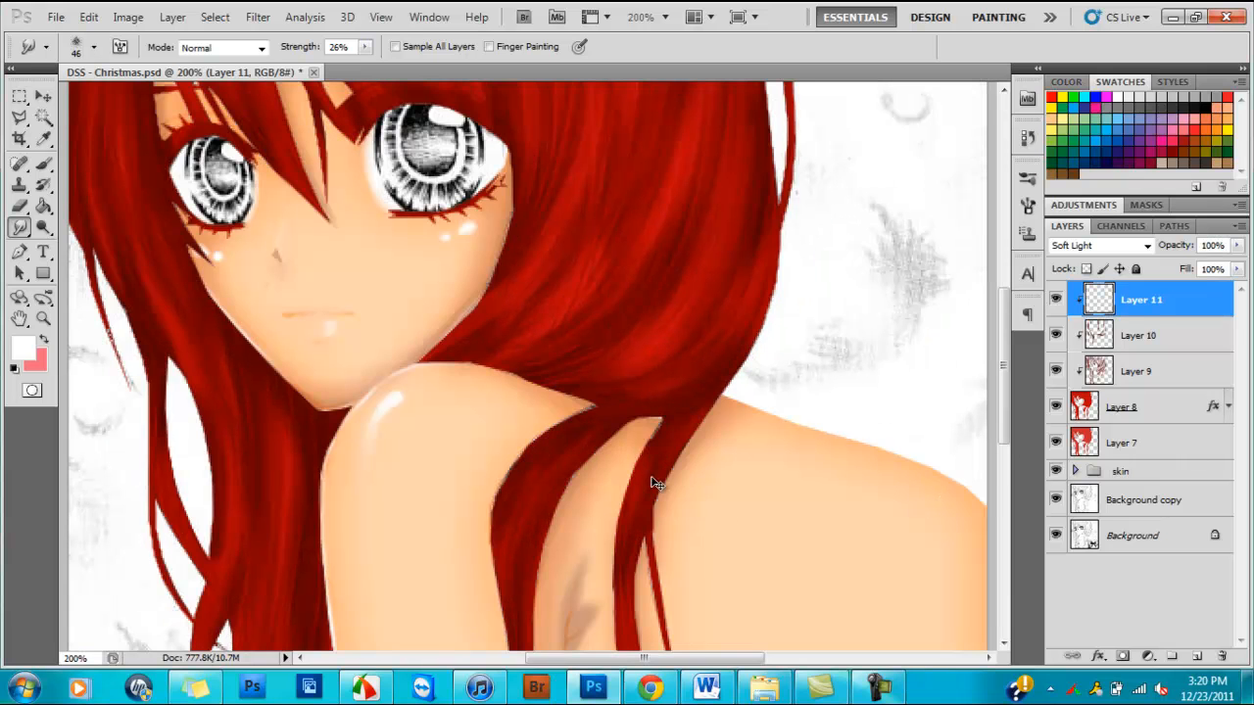
pyautogui.hotkey('ctrl', '-')
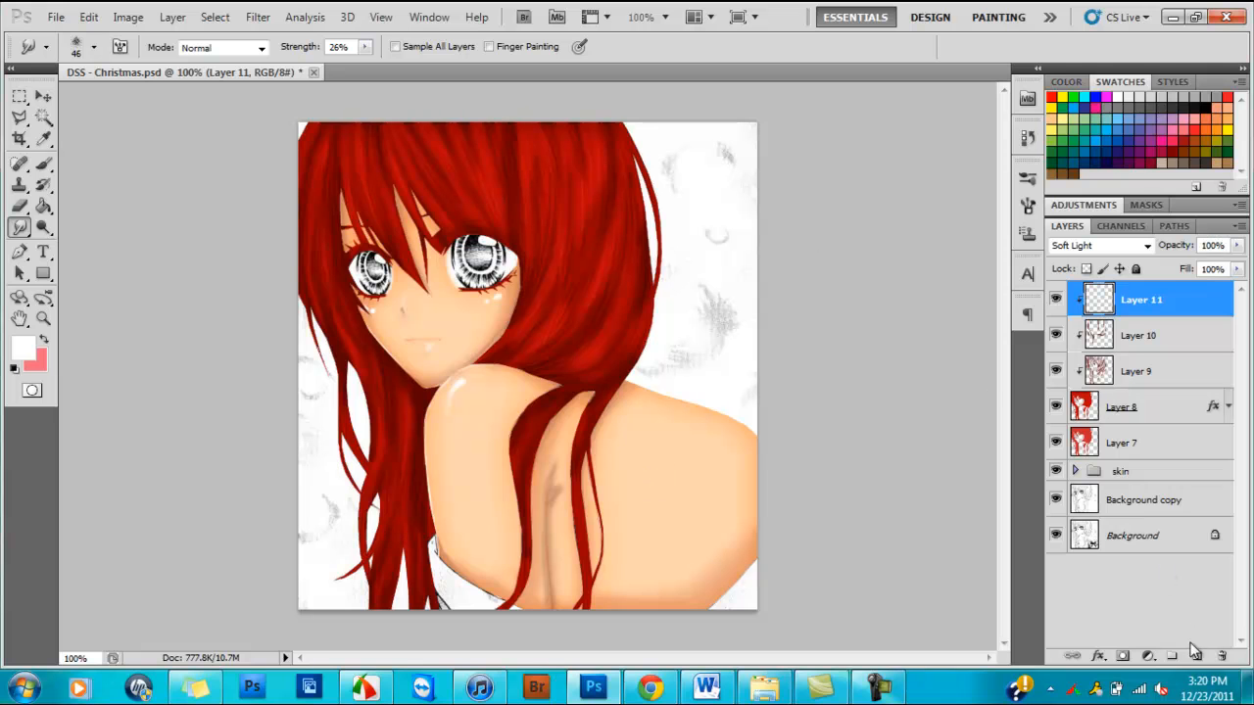
# Add a new Overlay layer above Layer 11 and clip it to the hair layers.
pyautogui.click(1197, 658)
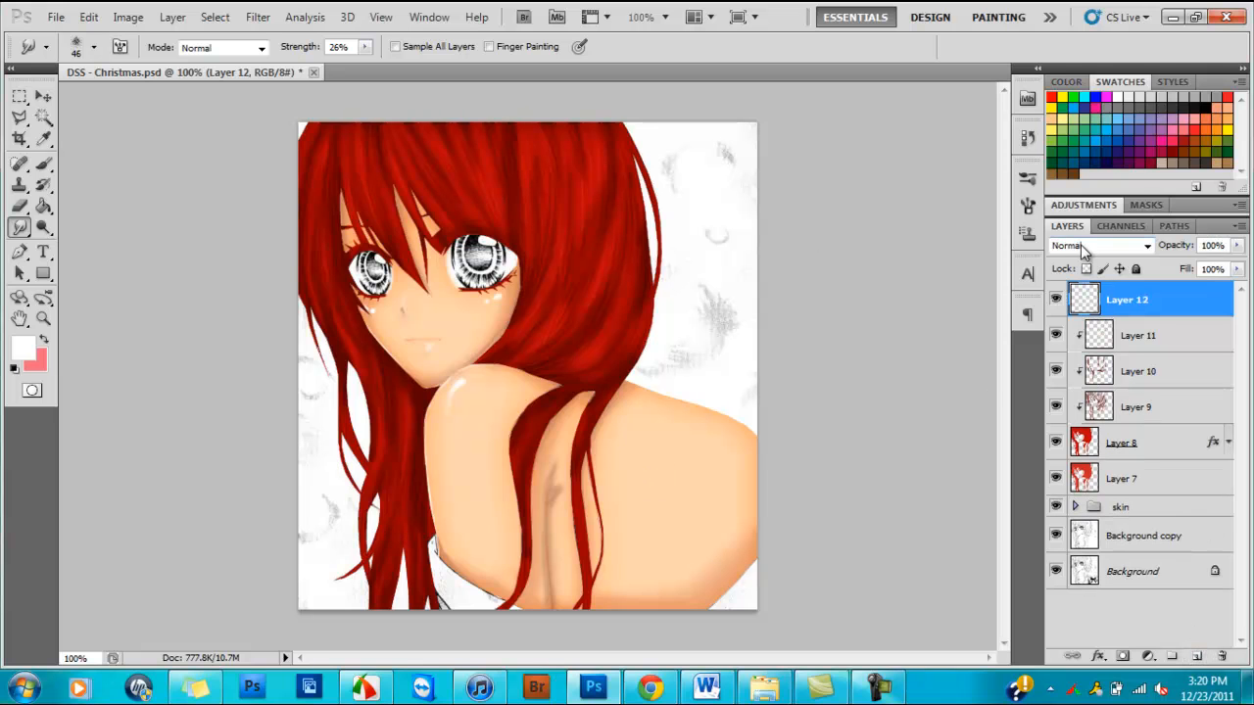
pyautogui.click(1083, 248)
pyautogui.click(1086, 235)
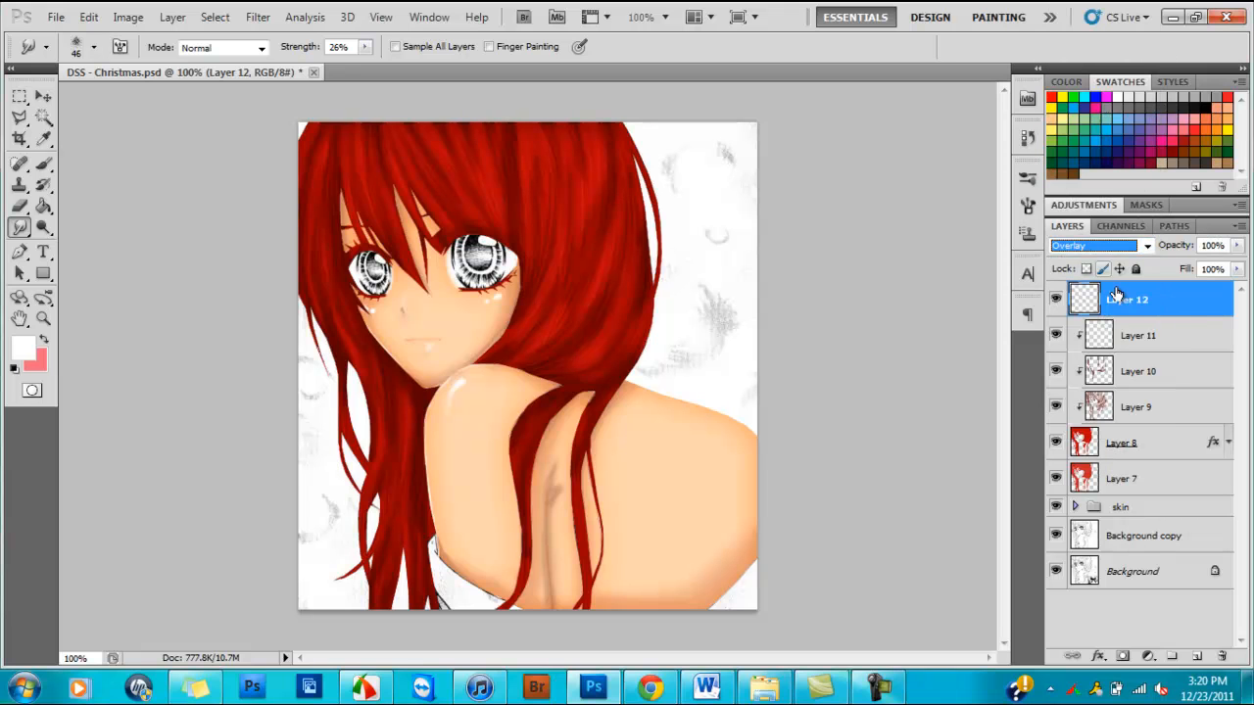
pyautogui.keyDown('alt'); pyautogui.click(1157, 314); pyautogui.keyUp('alt')
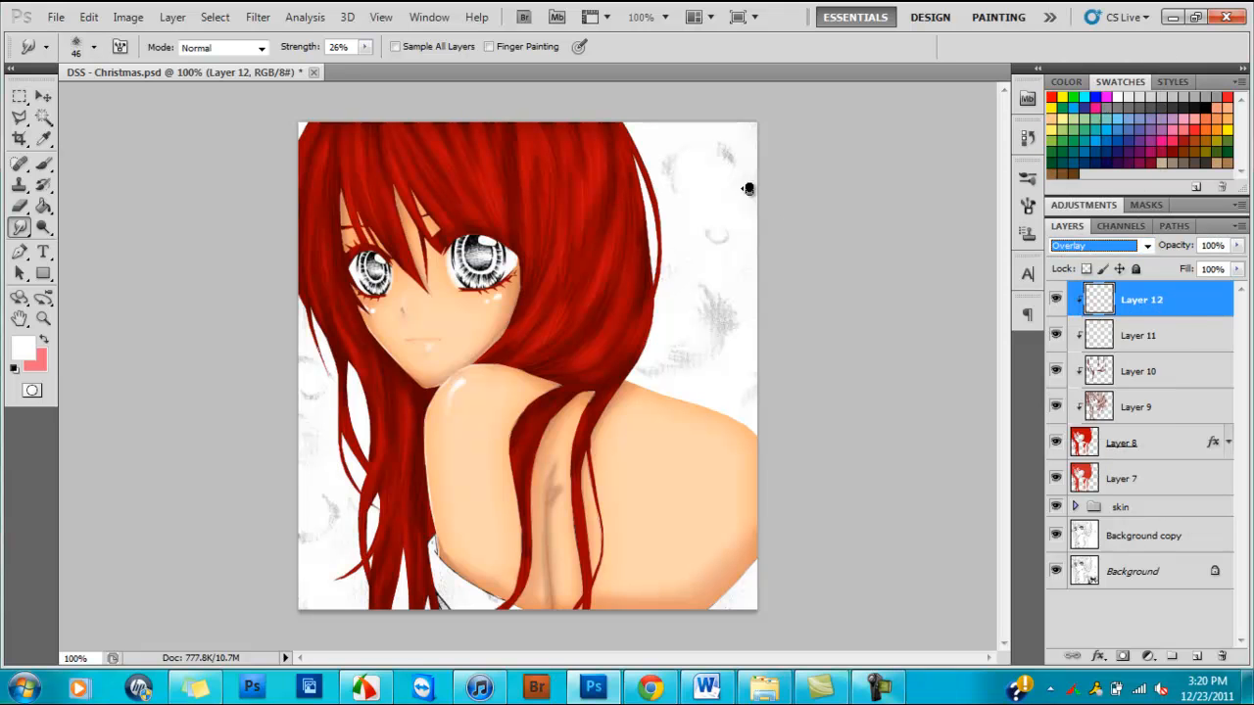
# Set the hard round brush to a size of 37 px.
pyautogui.click(43, 164)
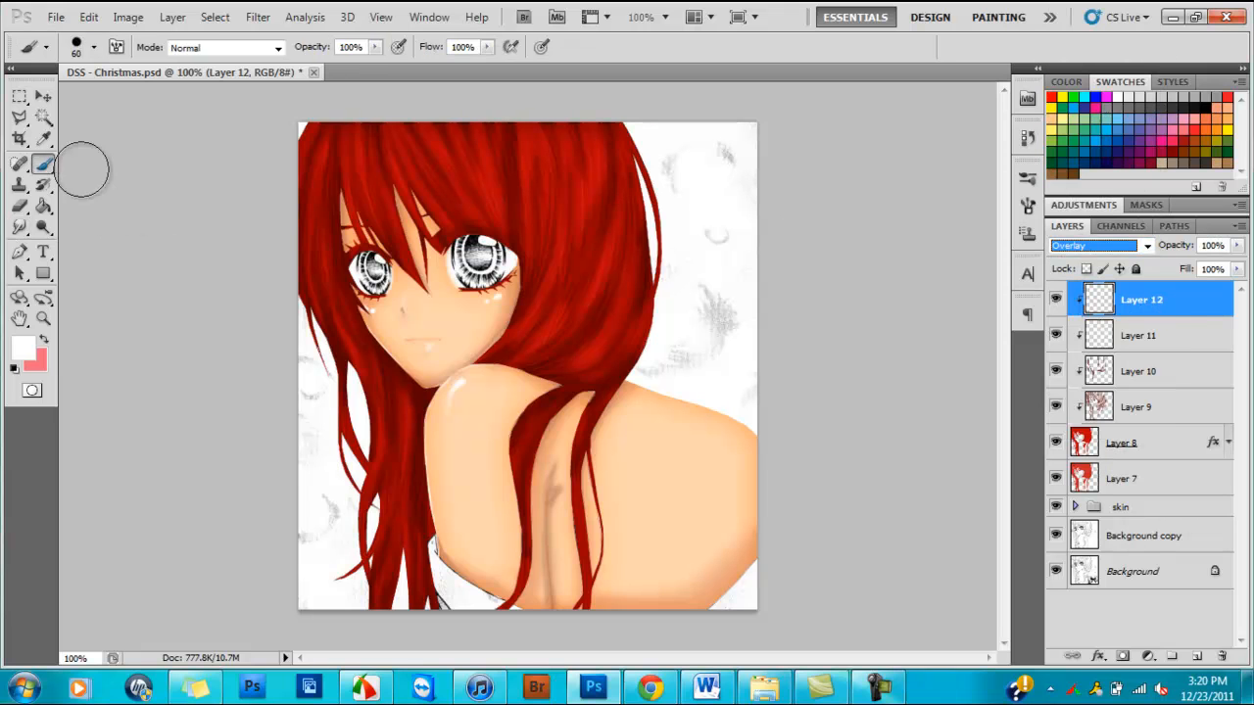
pyautogui.rightClick(586, 306)
pyautogui.moveTo(643, 344); pyautogui.dragTo(638, 344)
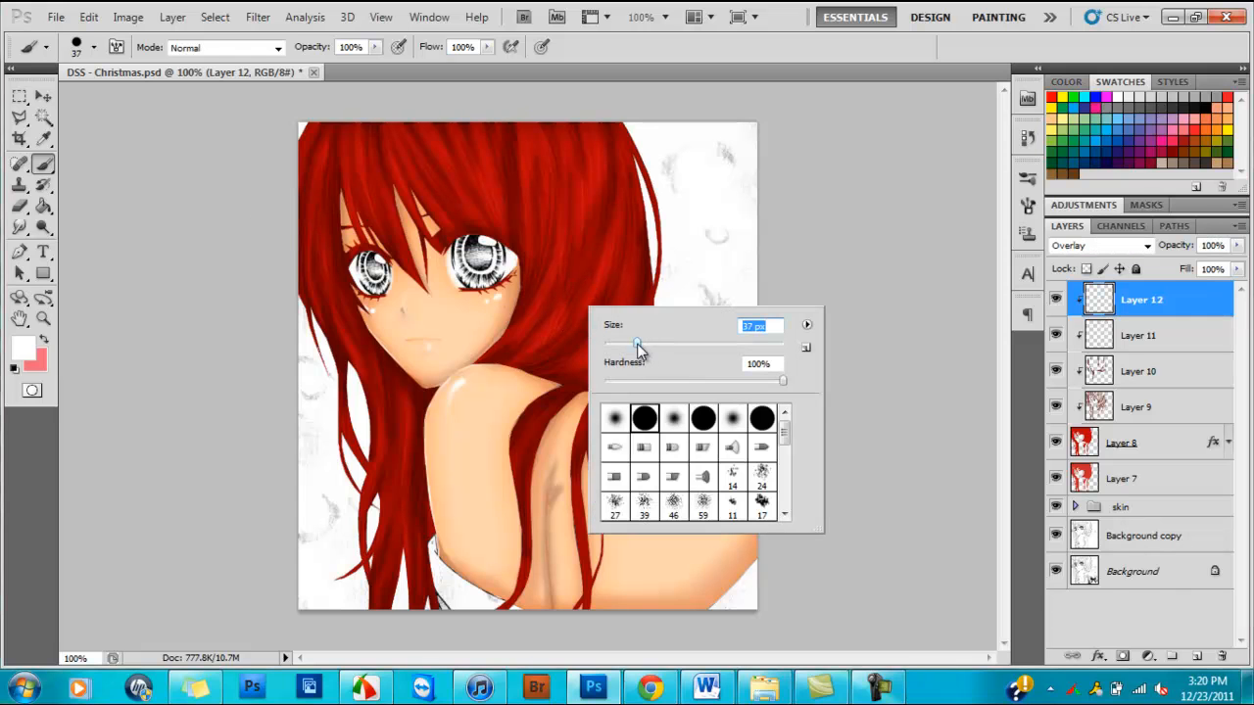
pyautogui.click(281, 215)
pyautogui.keyDown('shift'); pyautogui.click(534, 201); pyautogui.keyUp('shift')
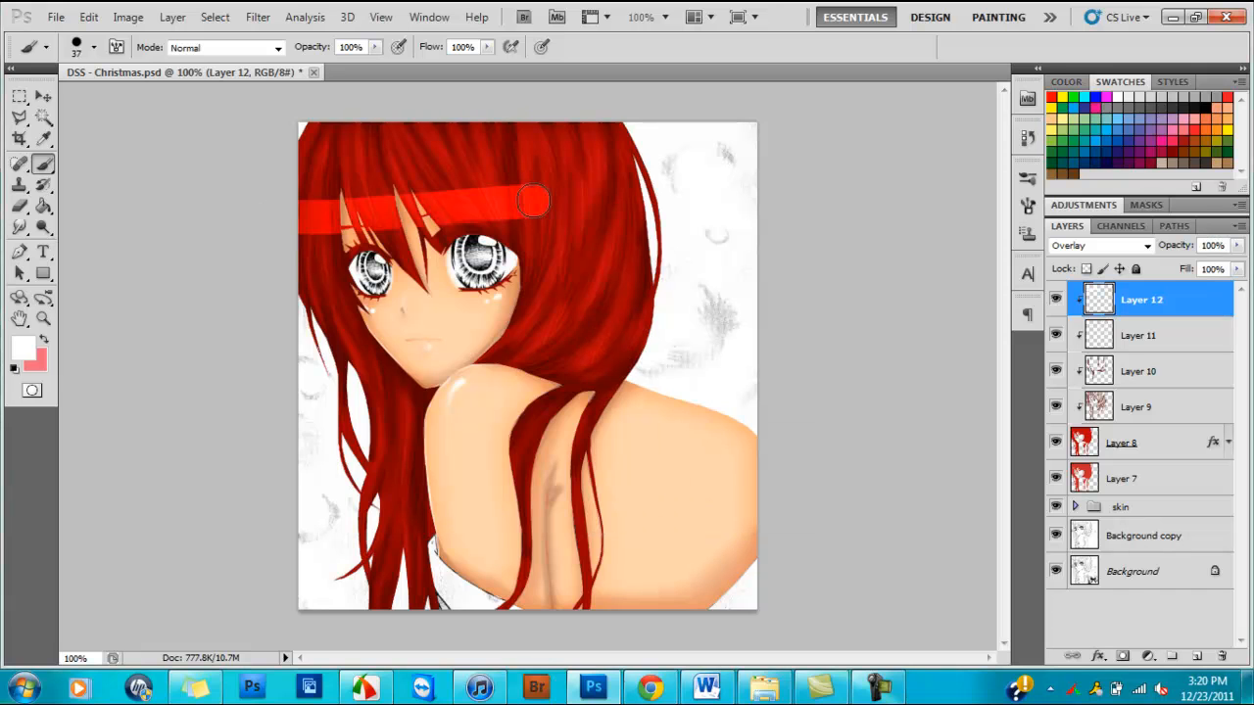
pyautogui.hotkey('ctrl', 'z')
pyautogui.press('r')
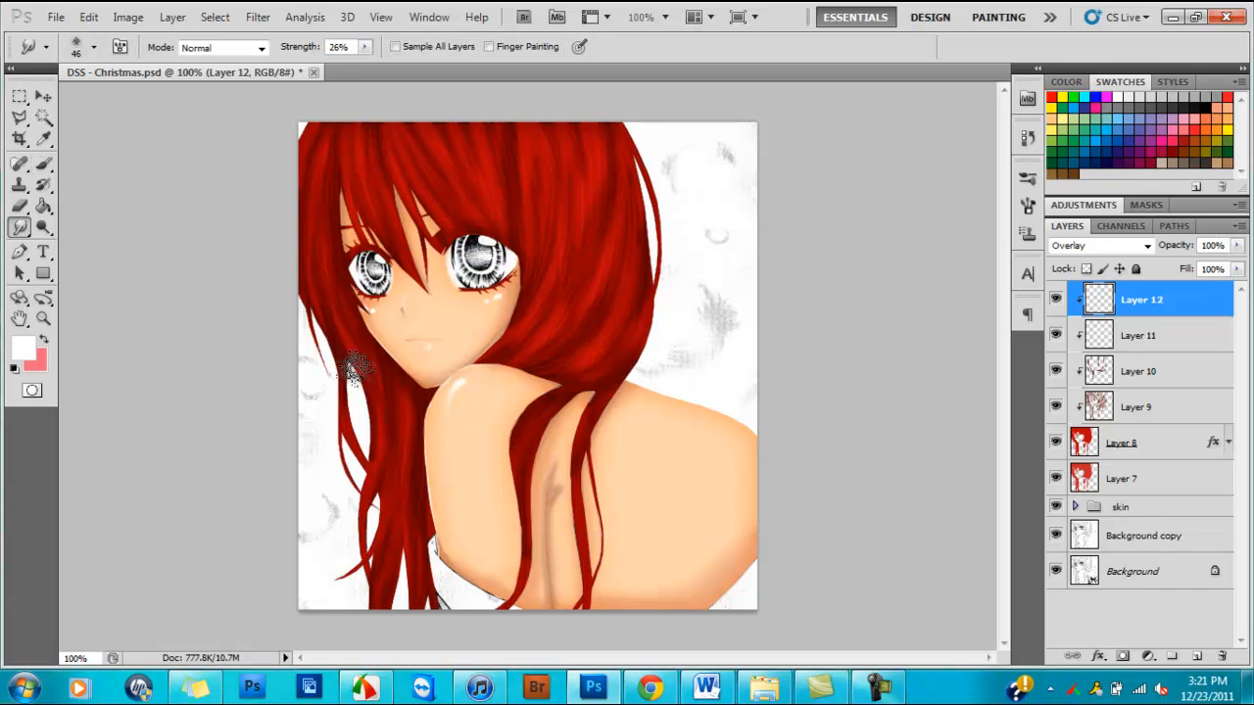
# Stroke a wavy white highlight band along a pen path across the bangs and side hair, and delete the path.
pyautogui.click(20, 253)
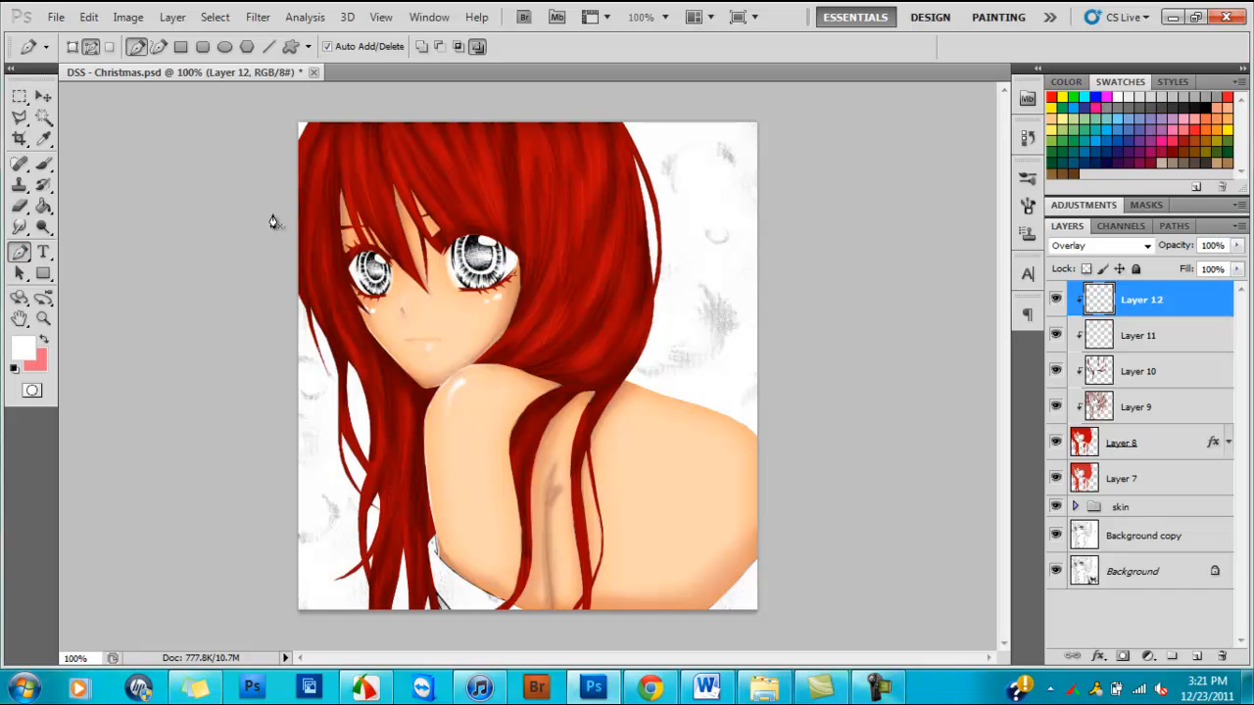
pyautogui.moveTo(351, 236); pyautogui.dragTo(367, 235)
pyautogui.rightClick(535, 278)
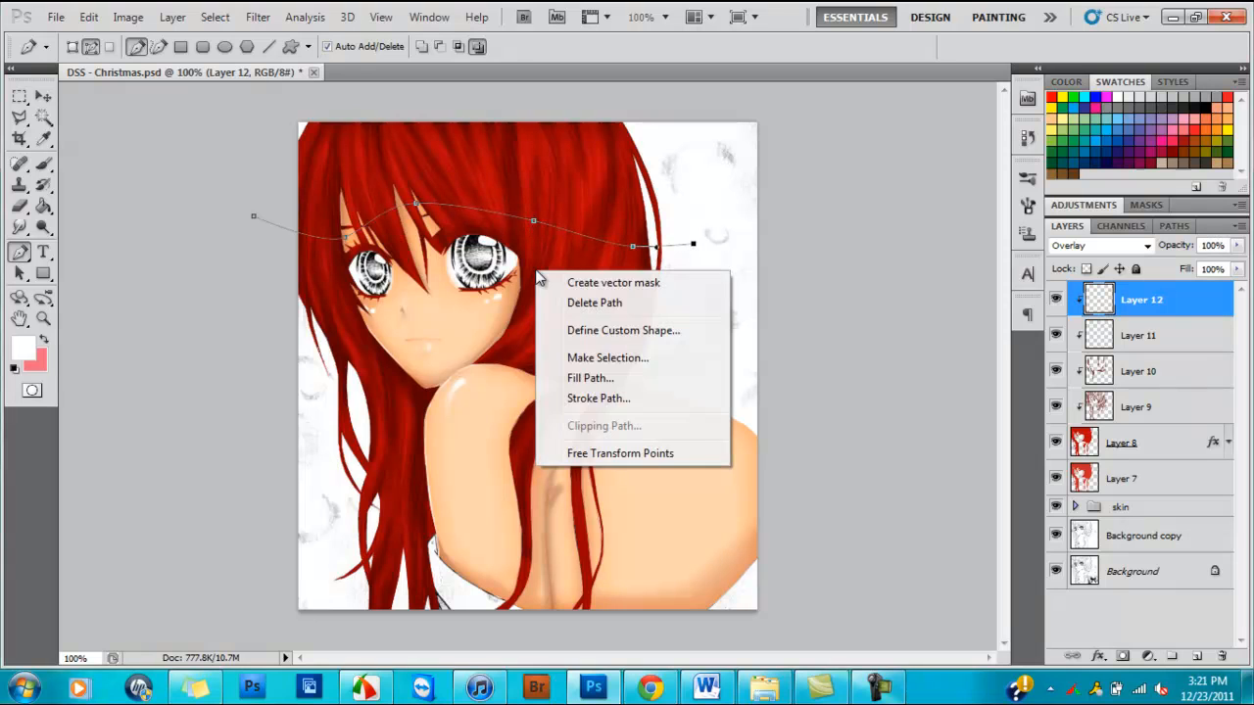
pyautogui.click(586, 402)
pyautogui.press('Return')
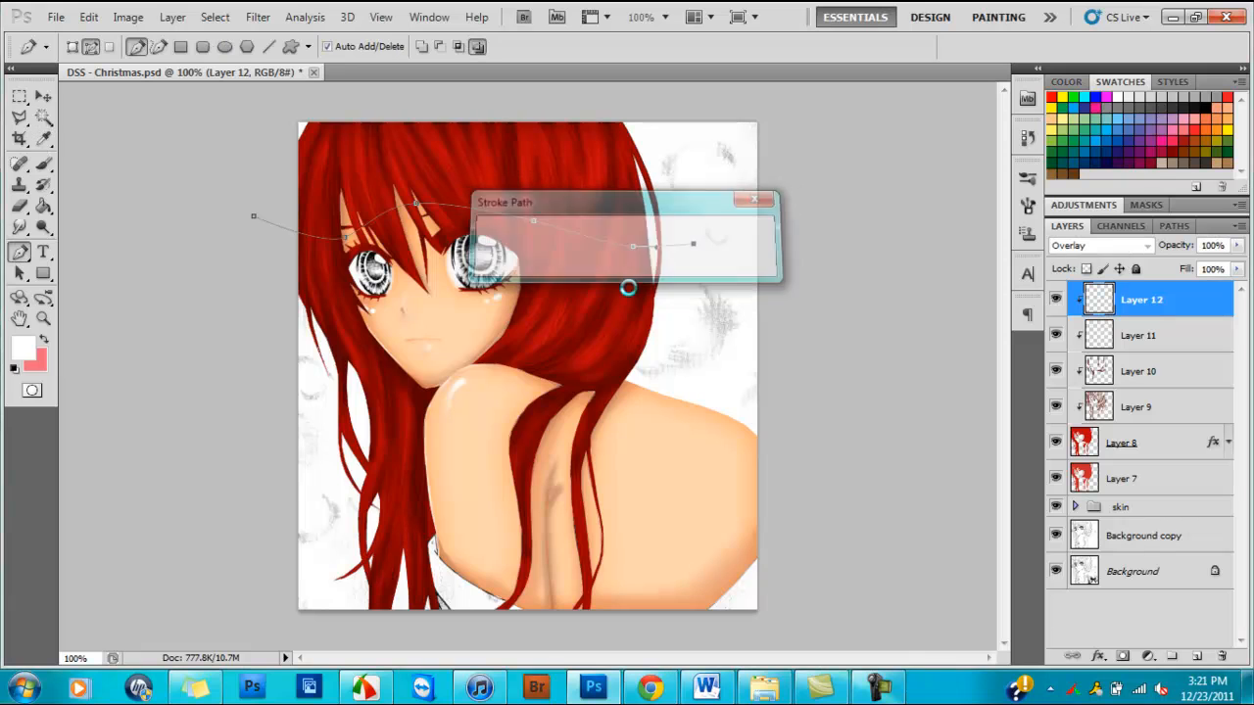
pyautogui.rightClick(454, 277)
pyautogui.click(488, 310)
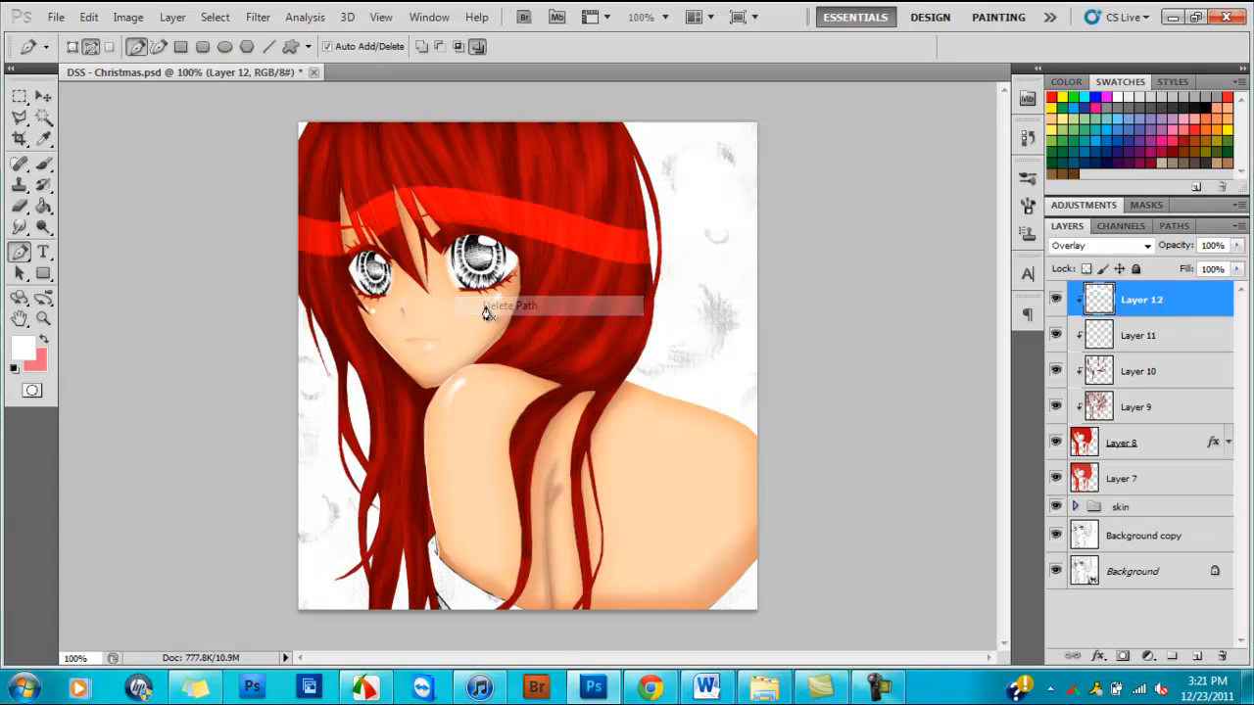
# Smudge the highlight band's lower edge down along the hair at 49% strength.
pyautogui.click(19, 227)
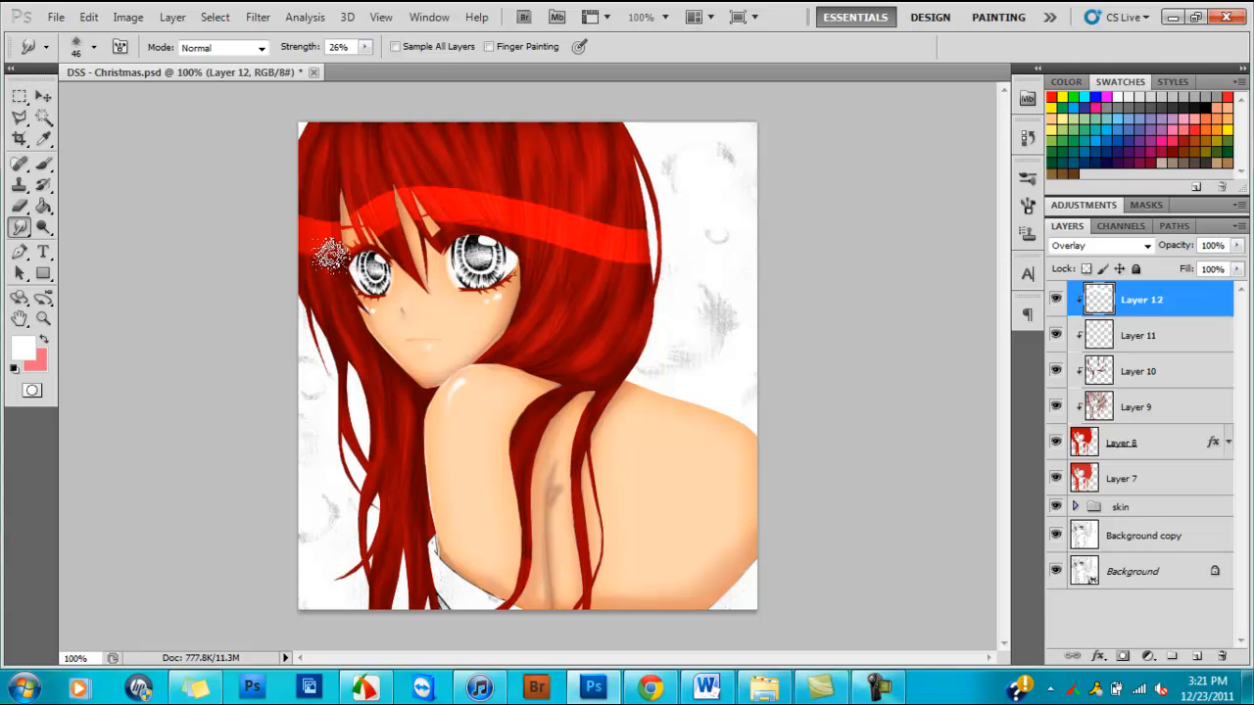
pyautogui.click(364, 47)
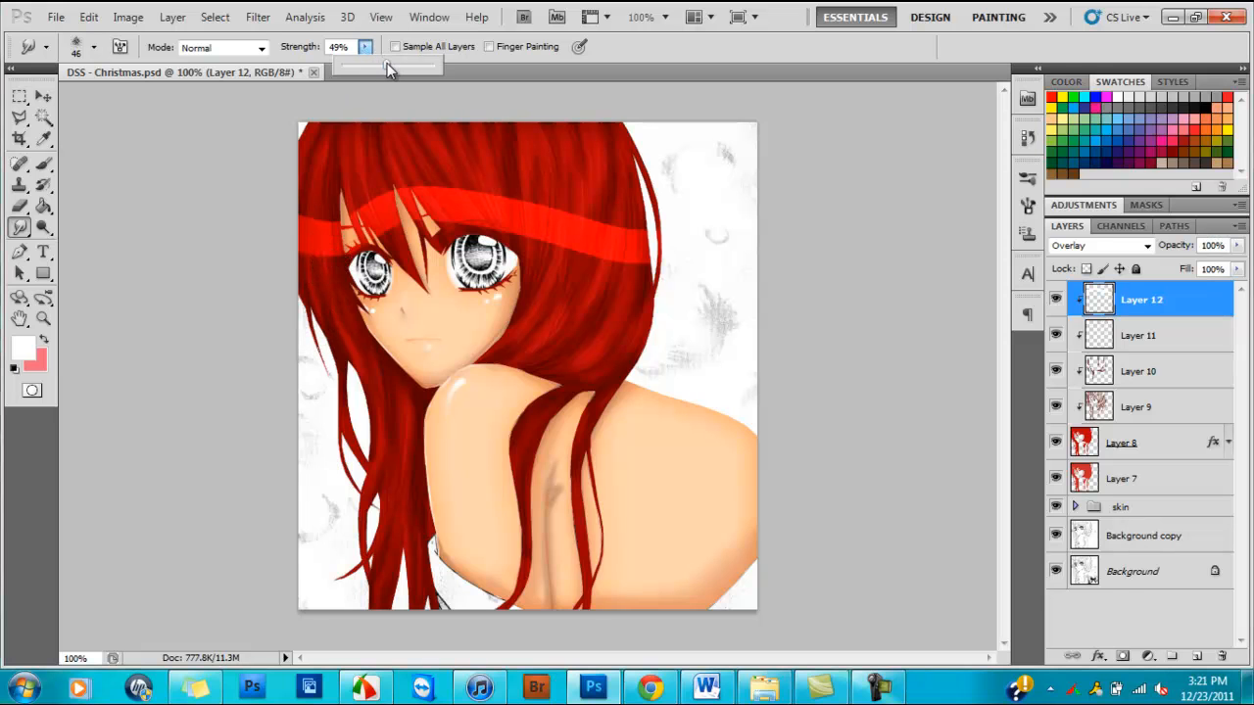
pyautogui.moveTo(297, 253)
pyautogui.mouseDown()
pyautogui.moveTo(309, 329)
pyautogui.moveTo(334, 269)
pyautogui.mouseUp()
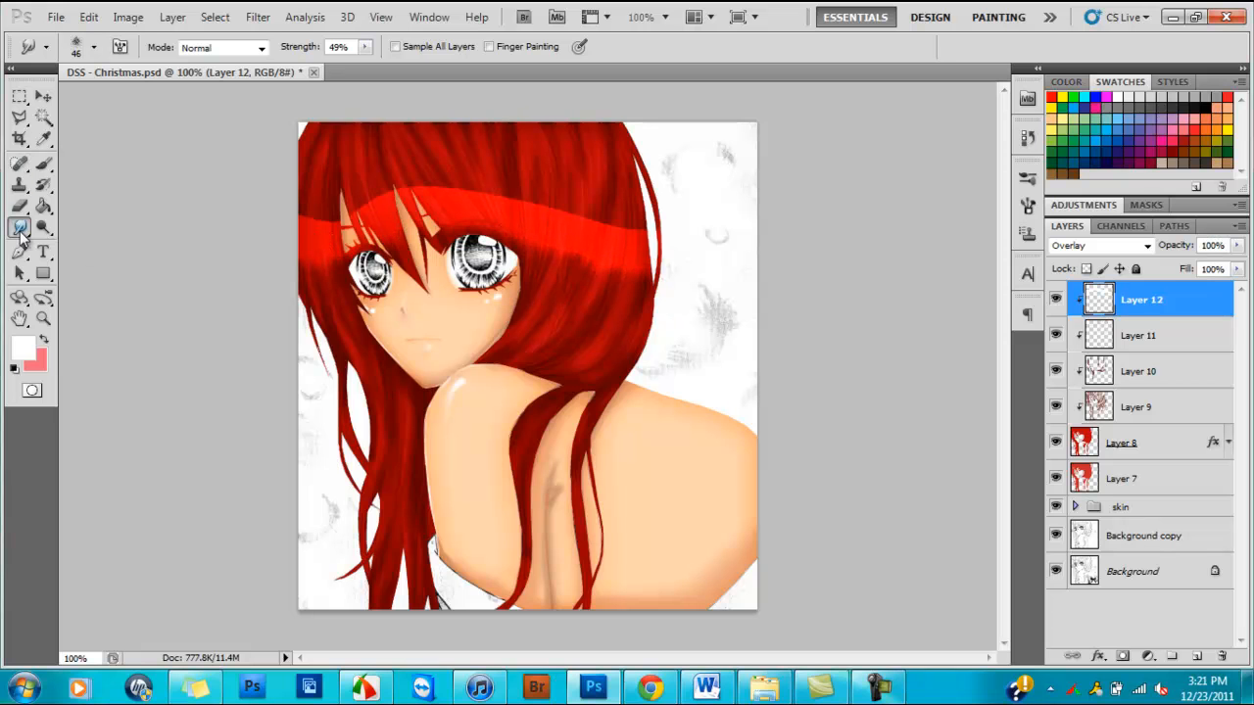
# Set the Blur tool to a hard round 85 px tip and soften the highlight band's smudged lower edge.
pyautogui.rightClick(20, 233)
pyautogui.click(78, 227)
pyautogui.rightClick(530, 340)
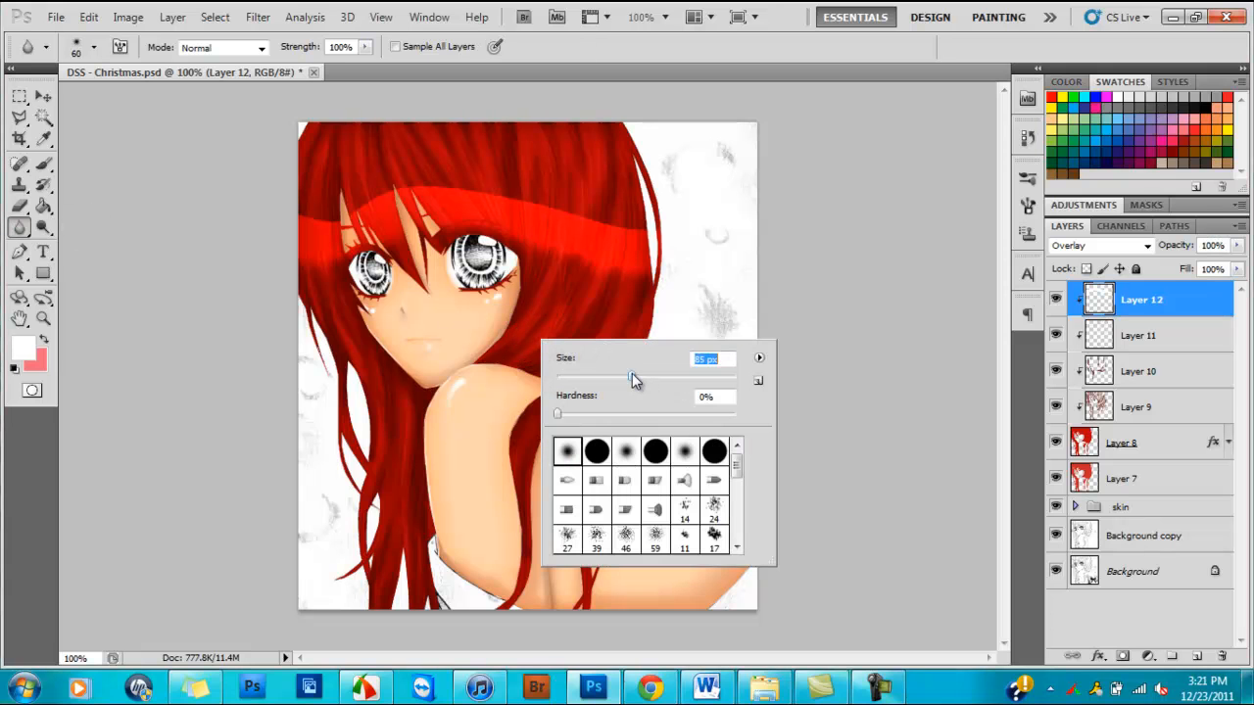
pyautogui.click(597, 451)
pyautogui.click(560, 295)
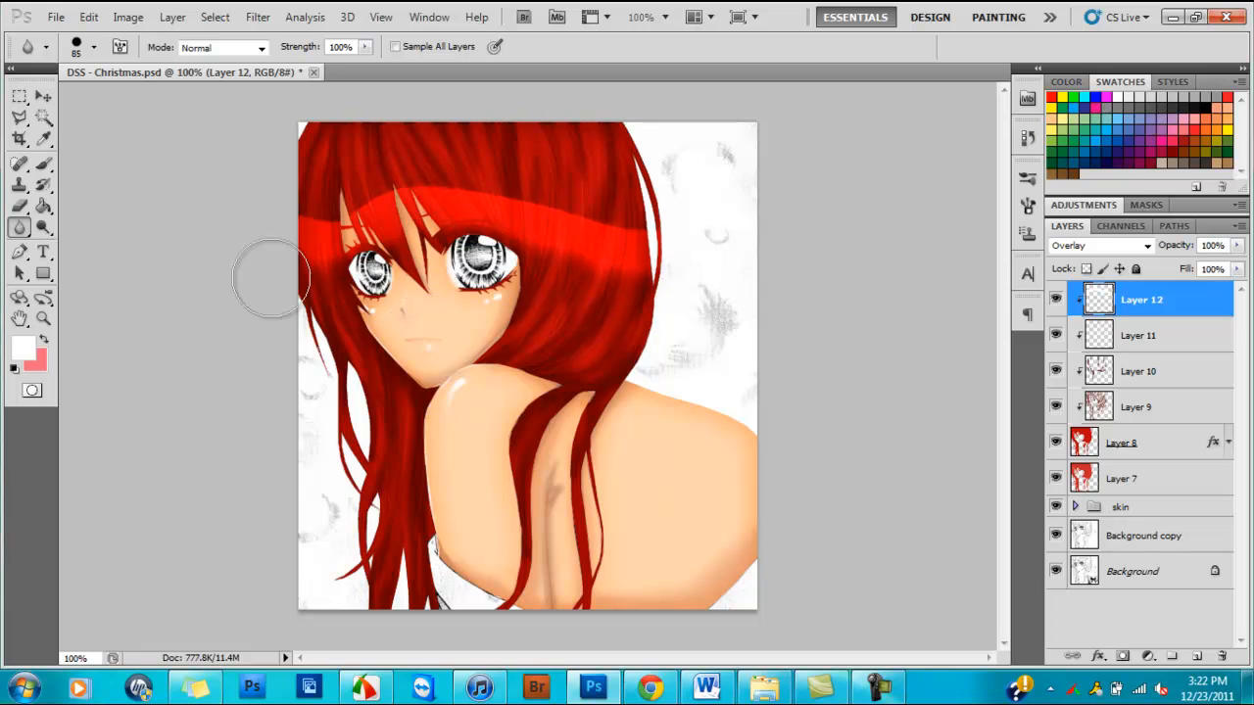
# Lower Layer 12's opacity to 72% and tint the highlight band using Hue/Saturation with Colorize enabled.
pyautogui.moveTo(1236, 251); pyautogui.dragTo(1207, 270)
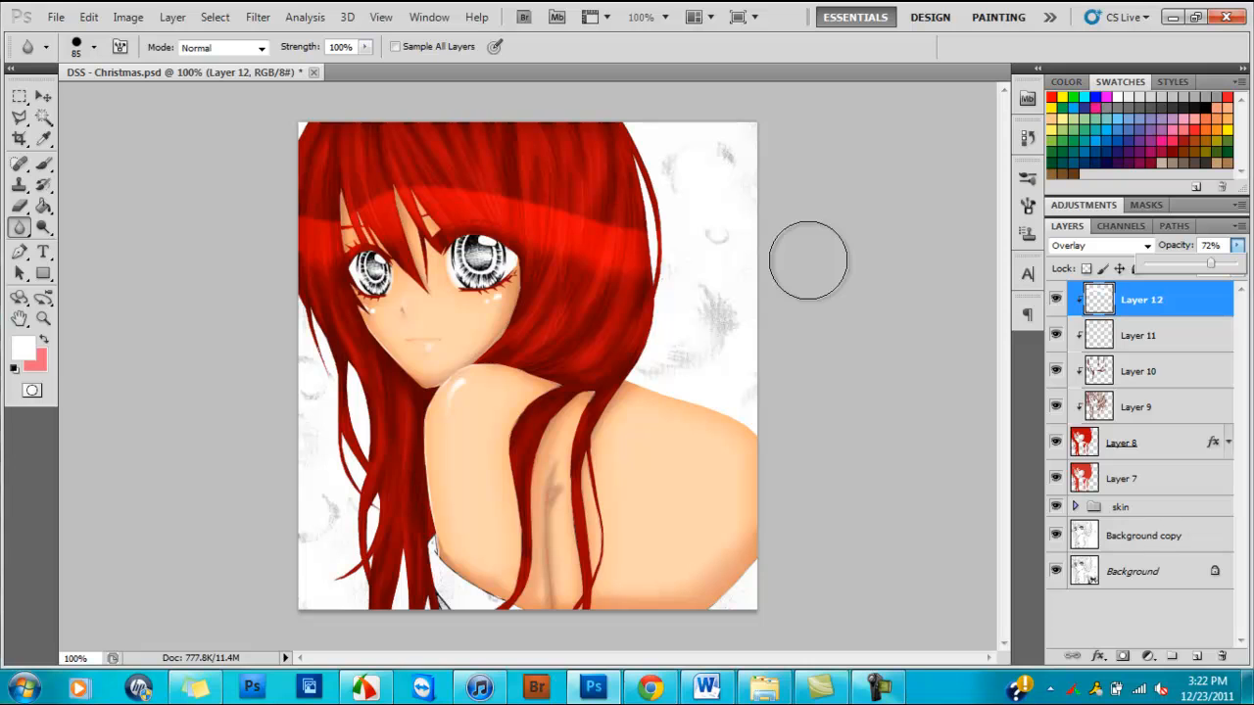
pyautogui.hotkey('ctrl', 'u')
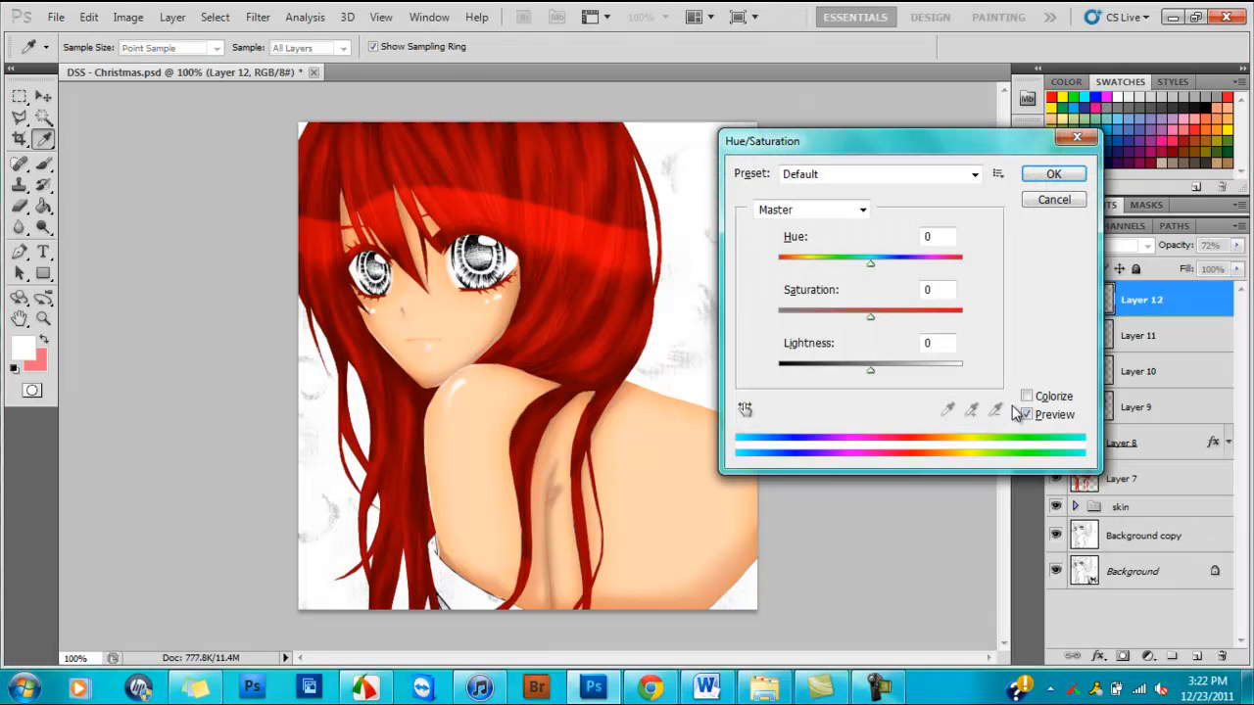
pyautogui.click(1027, 396)
pyautogui.moveTo(861, 142); pyautogui.dragTo(768, 156)
pyautogui.moveTo(689, 280); pyautogui.dragTo(690, 281)
pyautogui.moveTo(730, 330); pyautogui.dragTo(796, 339)
pyautogui.moveTo(779, 383); pyautogui.dragTo(766, 384)
pyautogui.moveTo(690, 278); pyautogui.dragTo(666, 288)
pyautogui.moveTo(795, 333); pyautogui.dragTo(870, 335)
pyautogui.click(960, 188)
# Set the highlight band layer's opacity to 76%.
pyautogui.click(1237, 246)
pyautogui.moveTo(1234, 268); pyautogui.dragTo(1218, 272)
pyautogui.click(1153, 315)
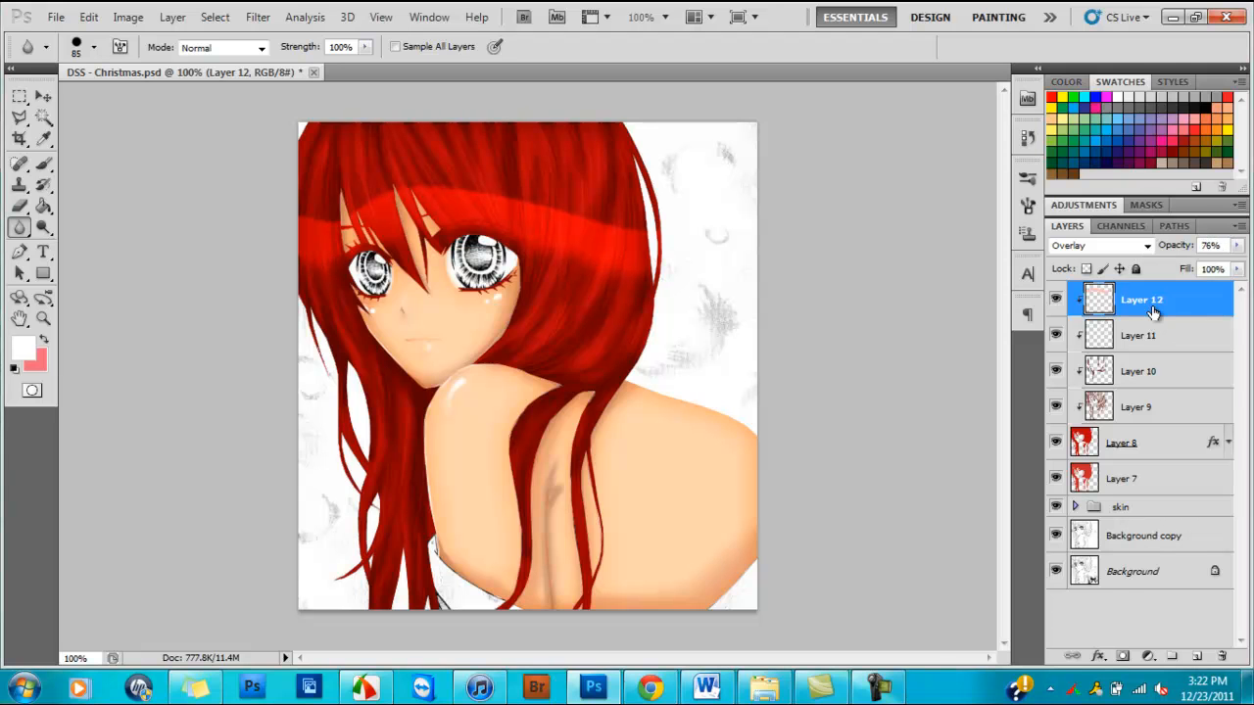
# Add a new layer above Layer 12, clip it to the hair, and set its blend mode to Soft Light.
pyautogui.click(1196, 659)
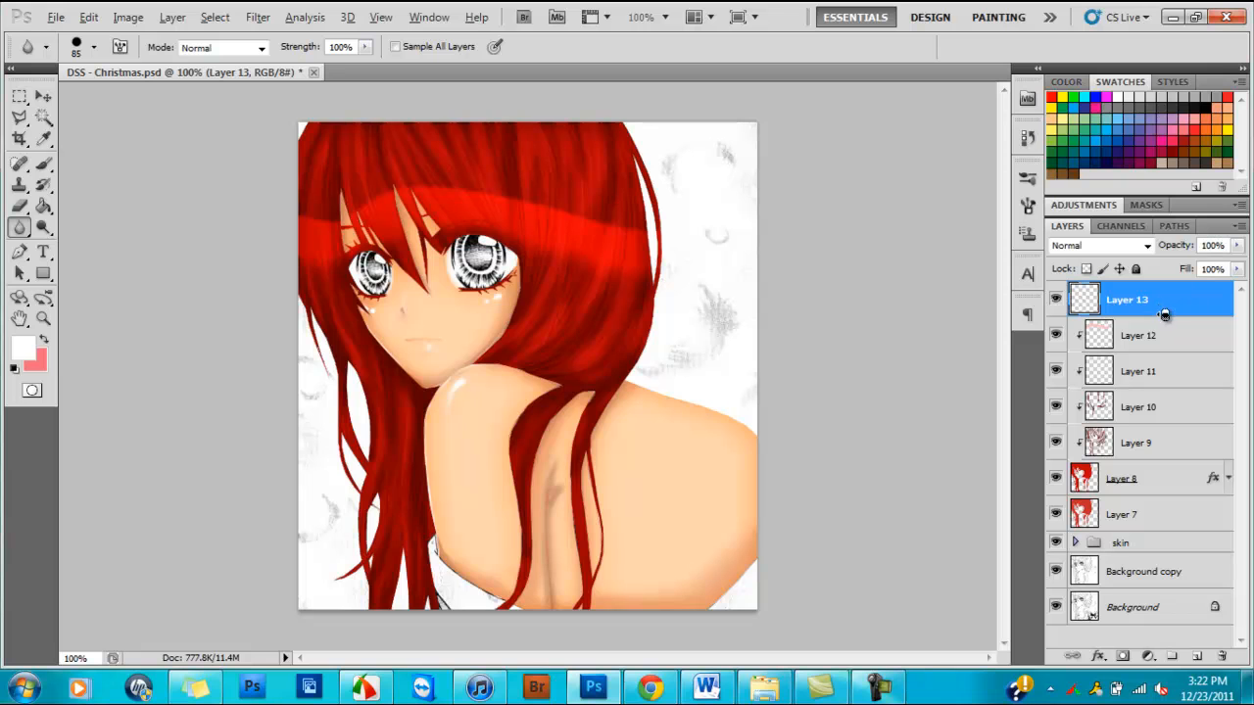
pyautogui.keyDown('alt'); pyautogui.click(1164, 314); pyautogui.keyUp('alt')
pyautogui.press('b')
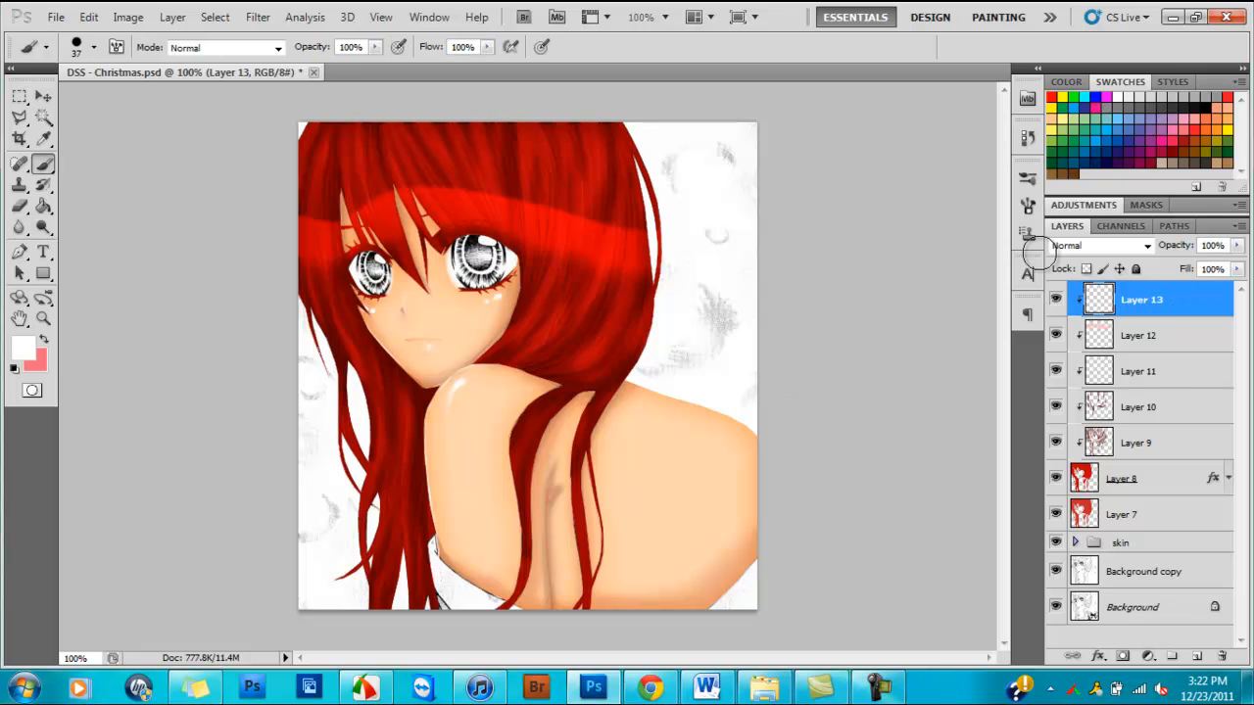
pyautogui.click(1073, 246)
pyautogui.click(1073, 246)
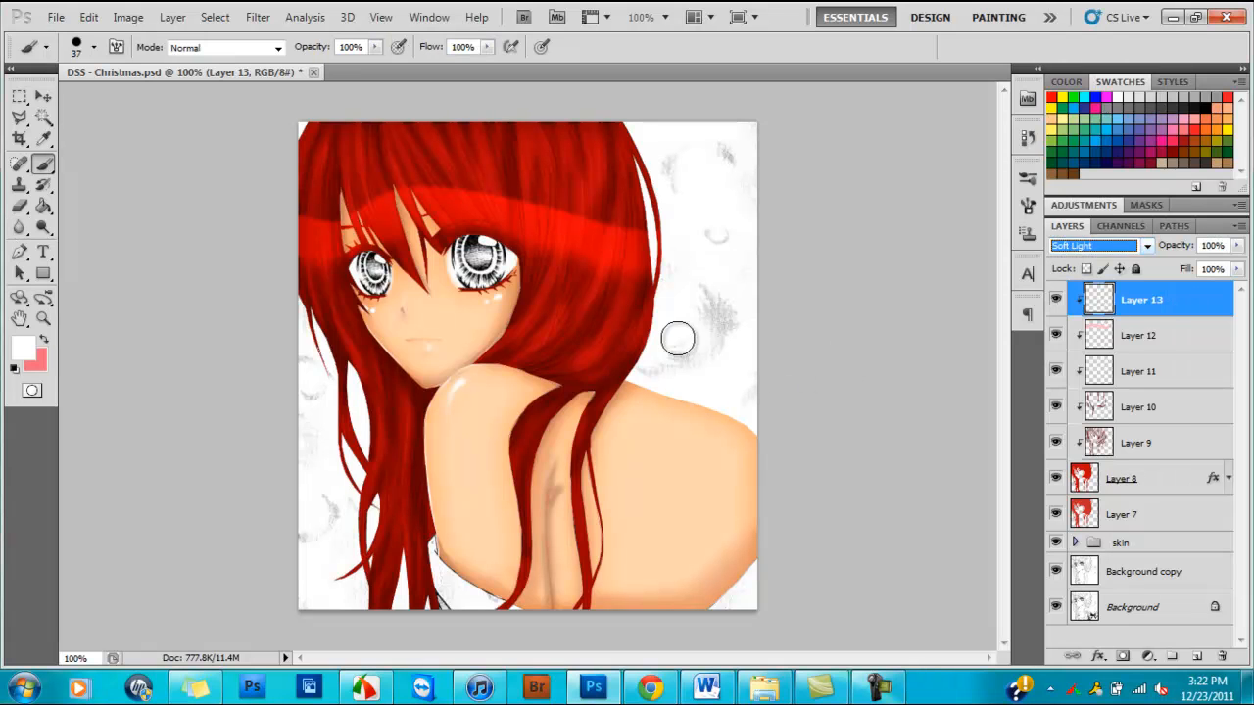
# Paint white strands down the crown and side hair beside the face with a 12 px soft round brush.
pyautogui.rightClick(672, 337)
pyautogui.click(711, 449)
pyautogui.moveTo(717, 375); pyautogui.dragTo(711, 375)
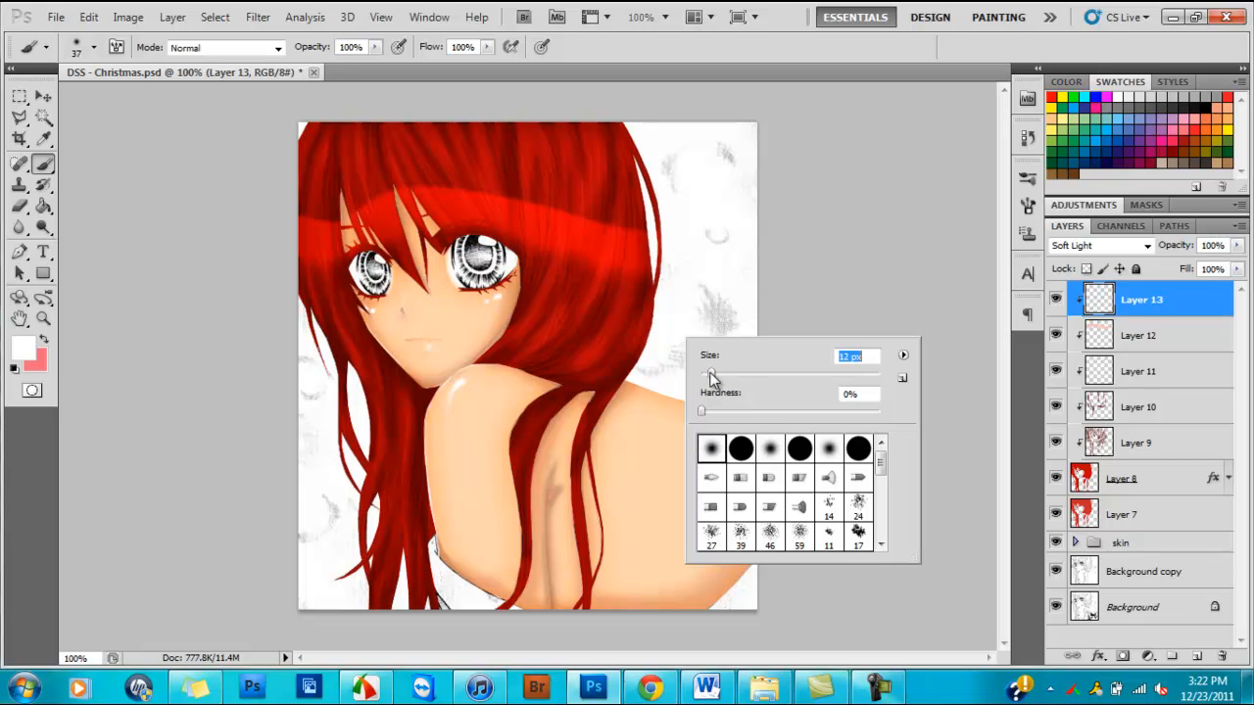
pyautogui.moveTo(519, 122); pyautogui.dragTo(512, 308)
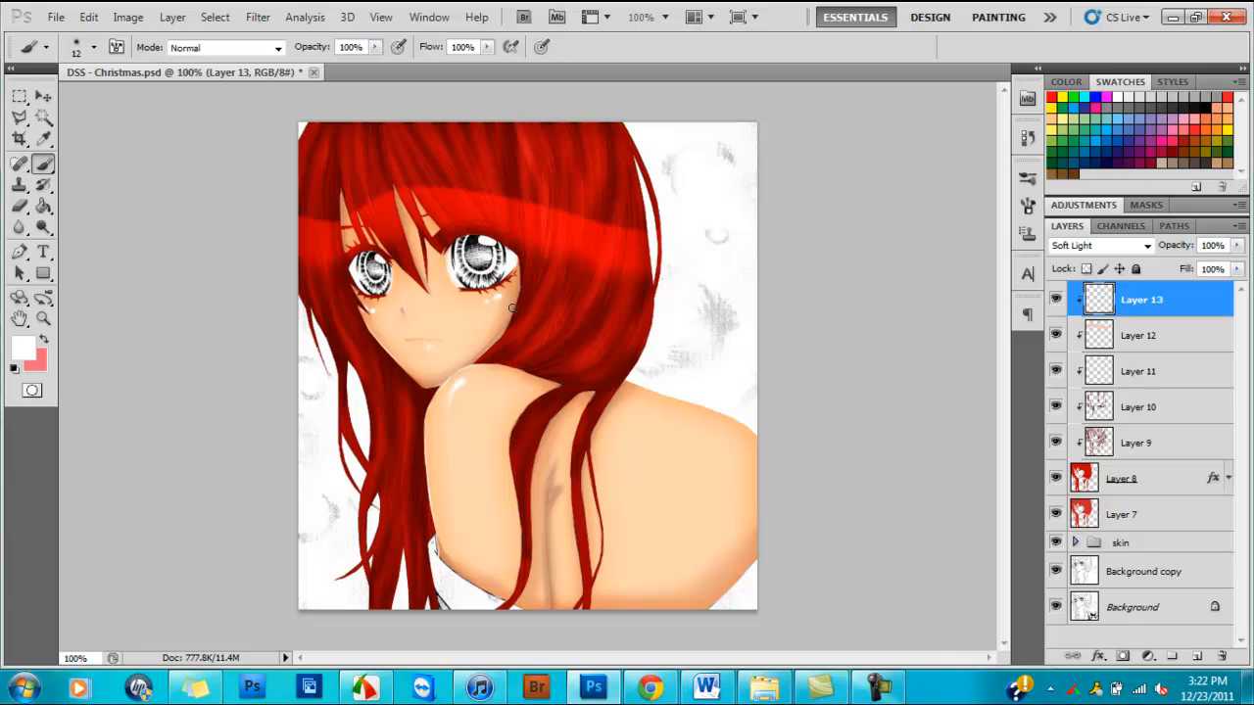
pyautogui.moveTo(578, 161); pyautogui.dragTo(537, 354)
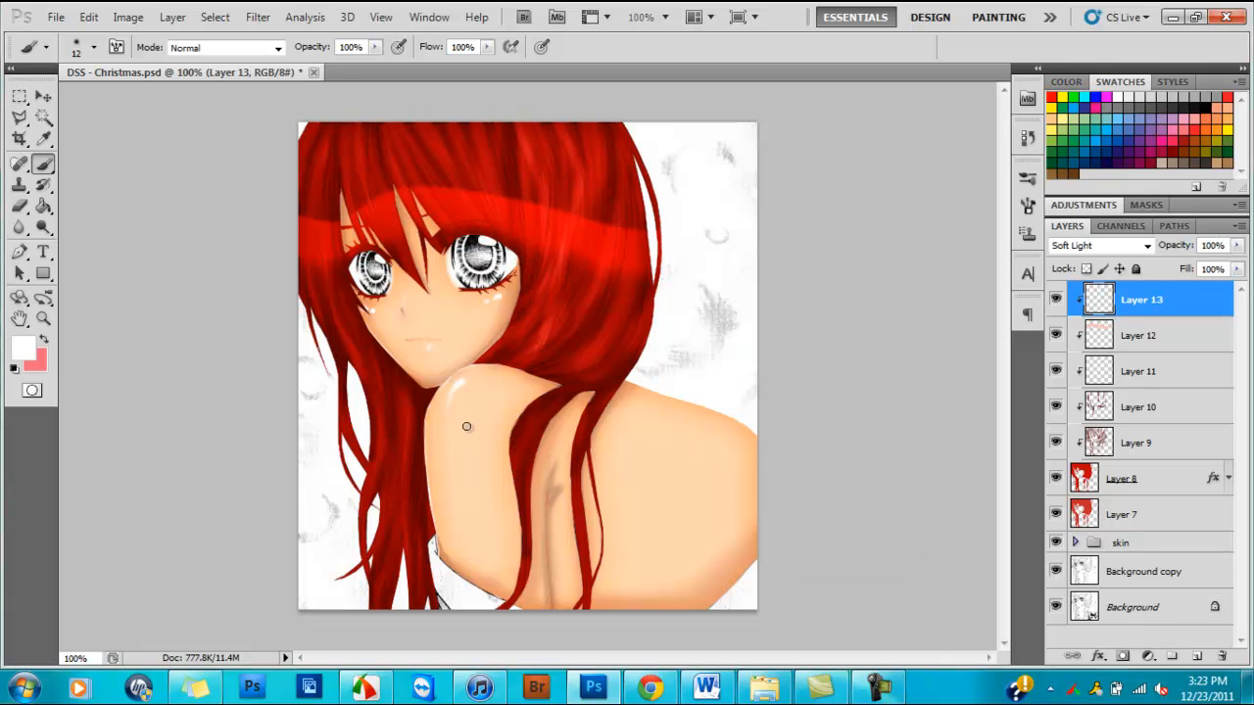
pyautogui.hotkey('ctrl', 'z')
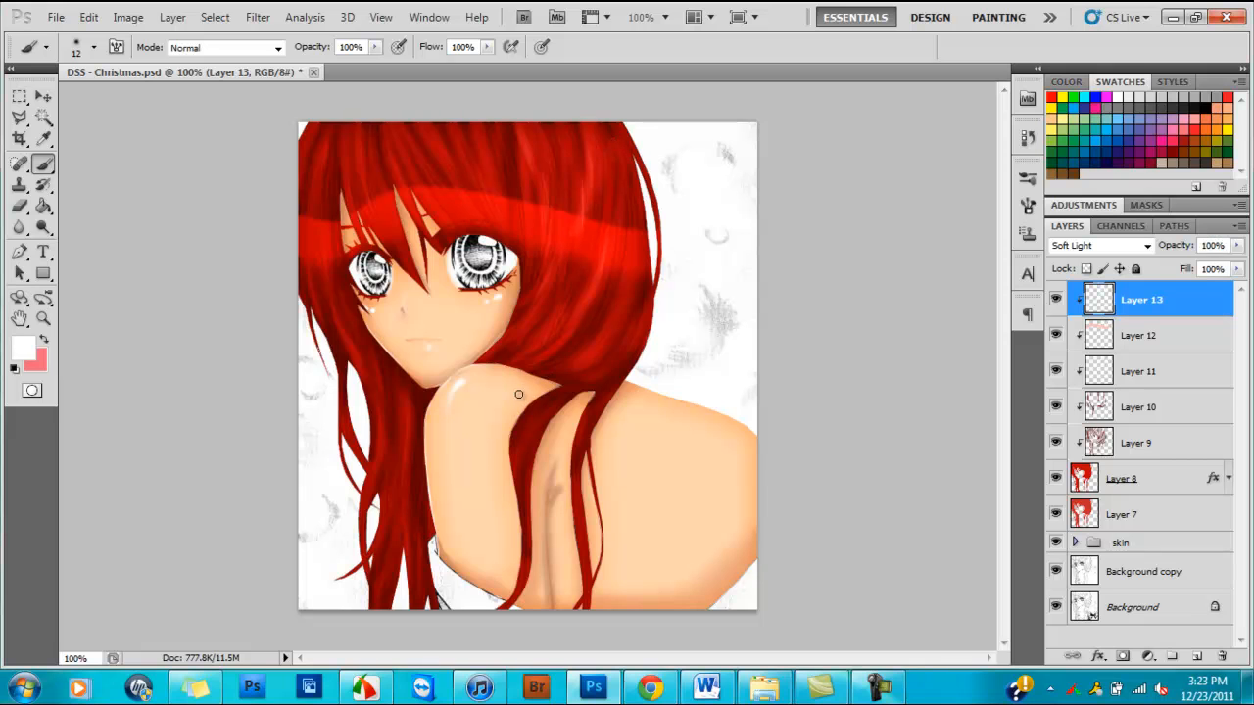
pyautogui.moveTo(643, 308); pyautogui.dragTo(519, 459)
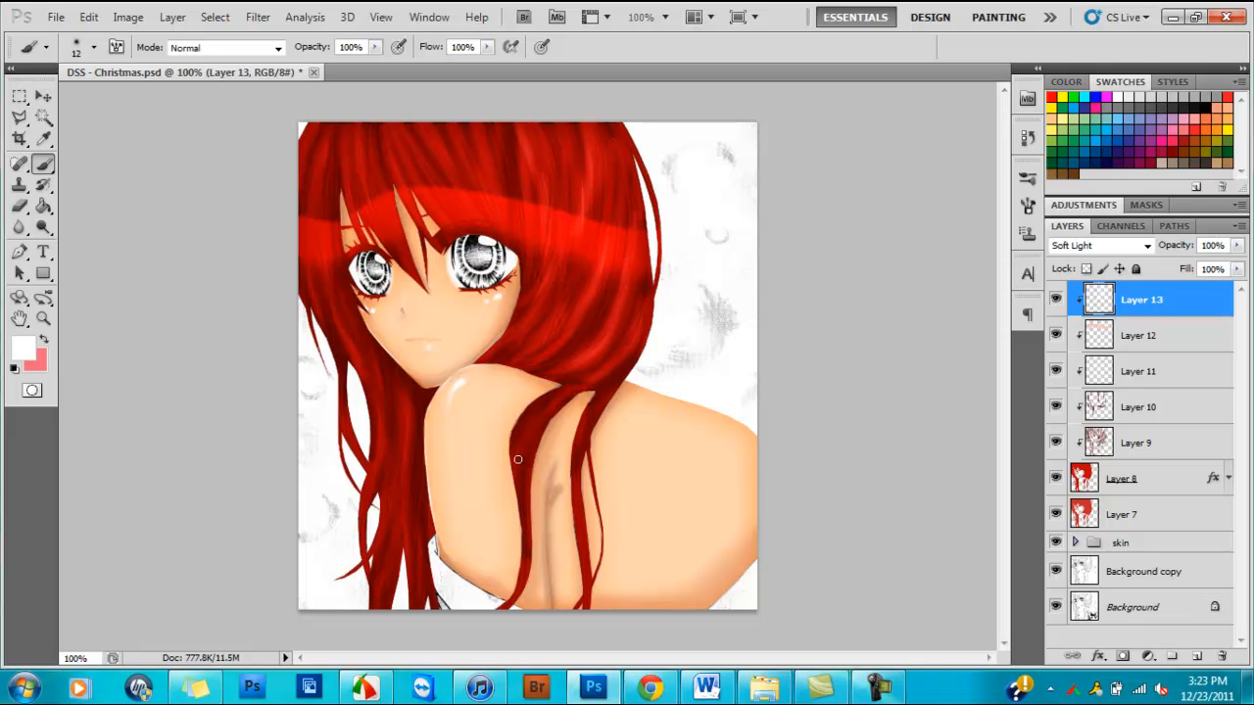
# Paint more thin white strands over the bangs and down the long hair locks below the face.
pyautogui.moveTo(356, 122); pyautogui.dragTo(415, 281)
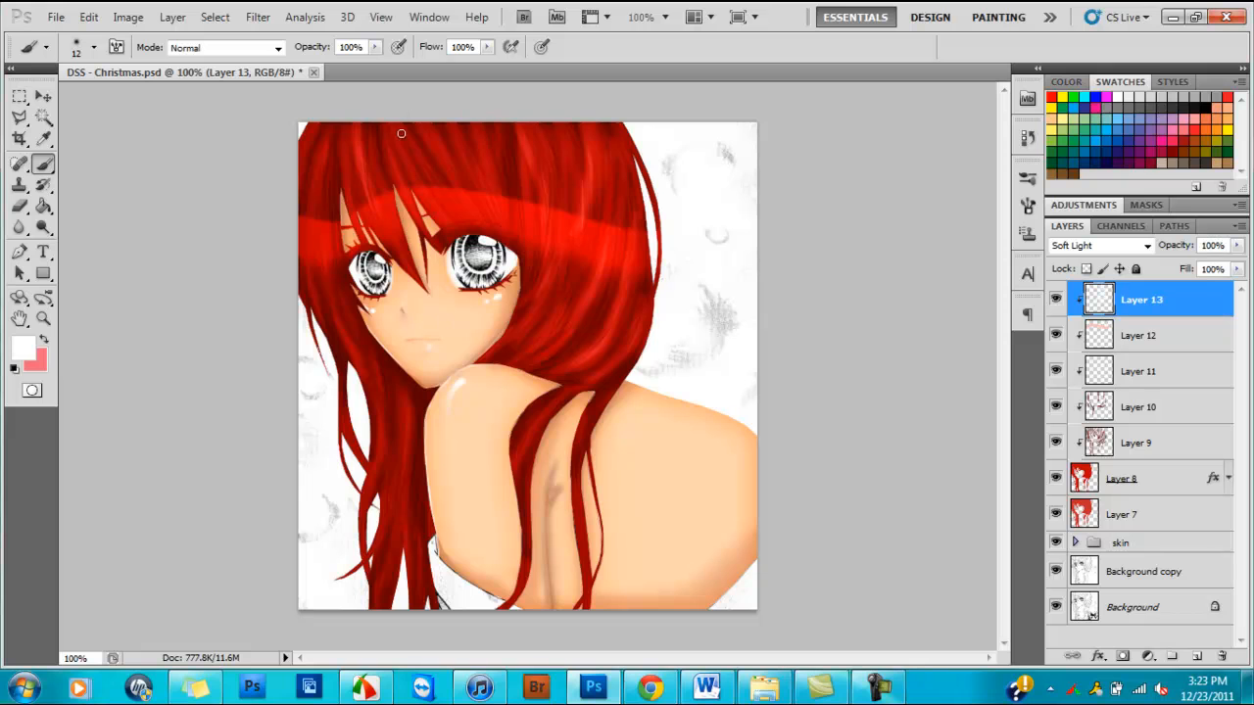
pyautogui.moveTo(439, 127); pyautogui.dragTo(506, 268)
pyautogui.moveTo(326, 101)
pyautogui.mouseDown()
pyautogui.moveTo(323, 233)
pyautogui.moveTo(365, 424)
pyautogui.mouseUp()
pyautogui.hotkey('ctrl', 'z')
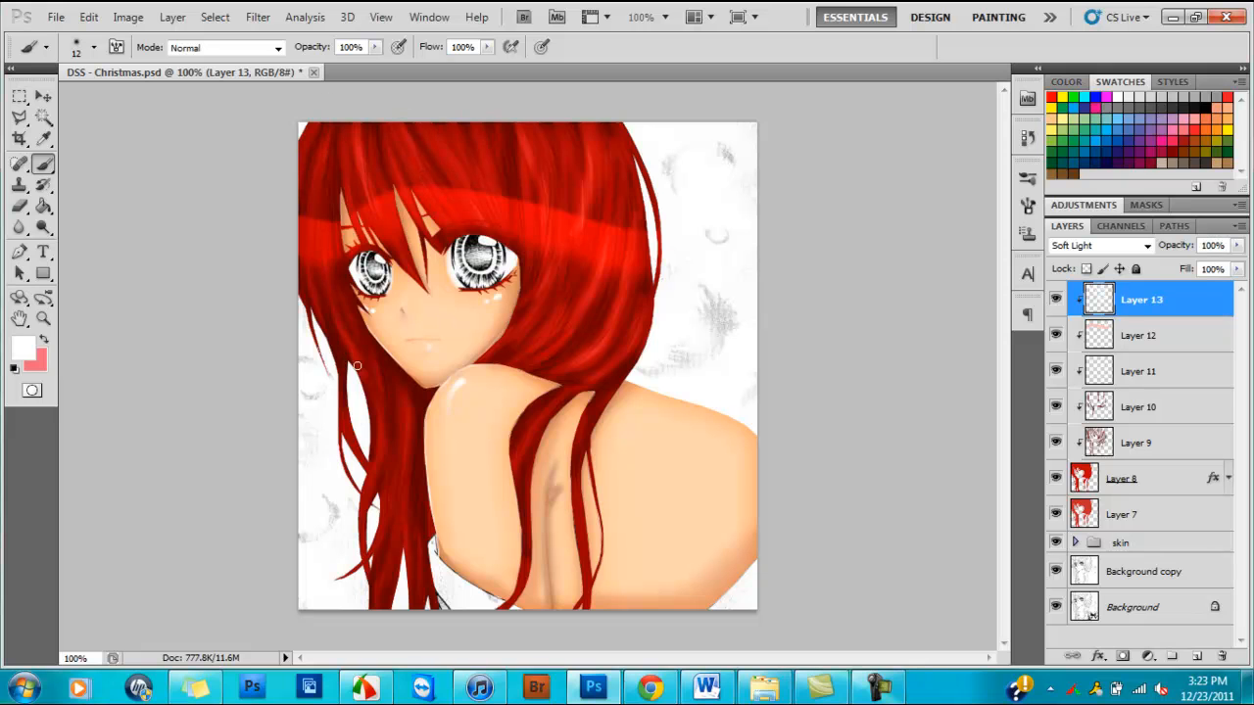
pyautogui.moveTo(358, 326); pyautogui.dragTo(344, 543)
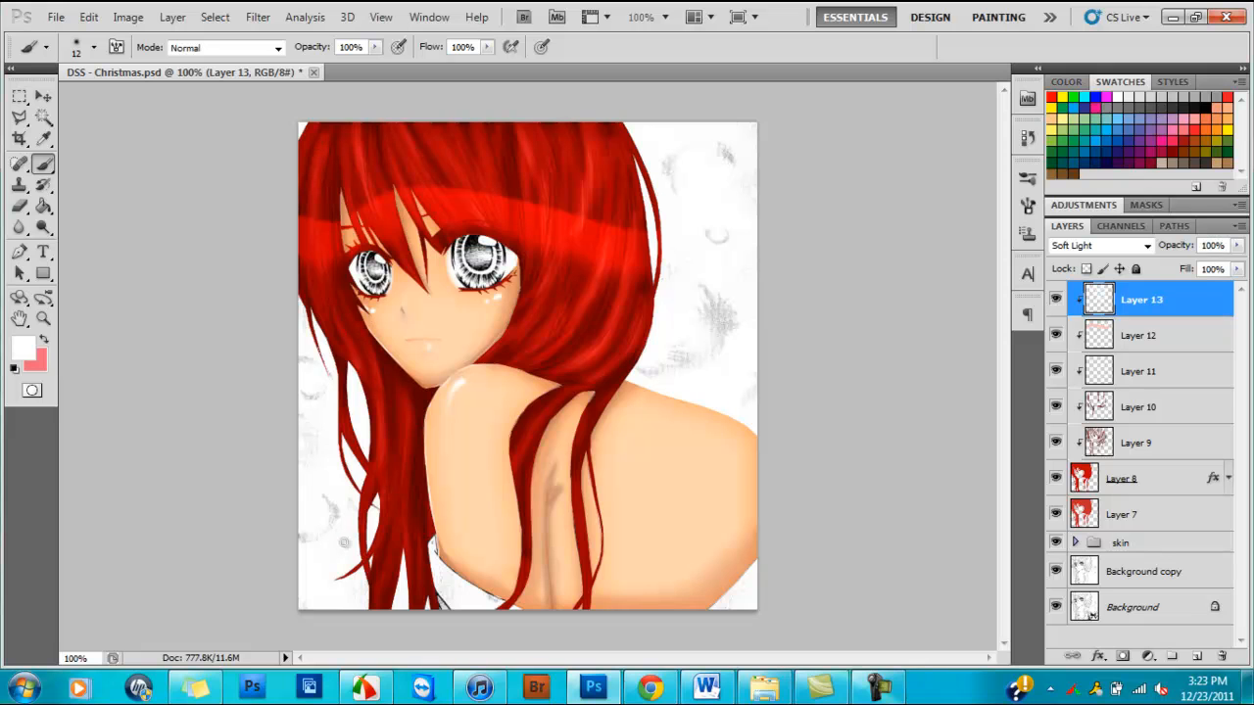
pyautogui.moveTo(407, 415); pyautogui.dragTo(383, 588)
pyautogui.moveTo(420, 472); pyautogui.dragTo(410, 627)
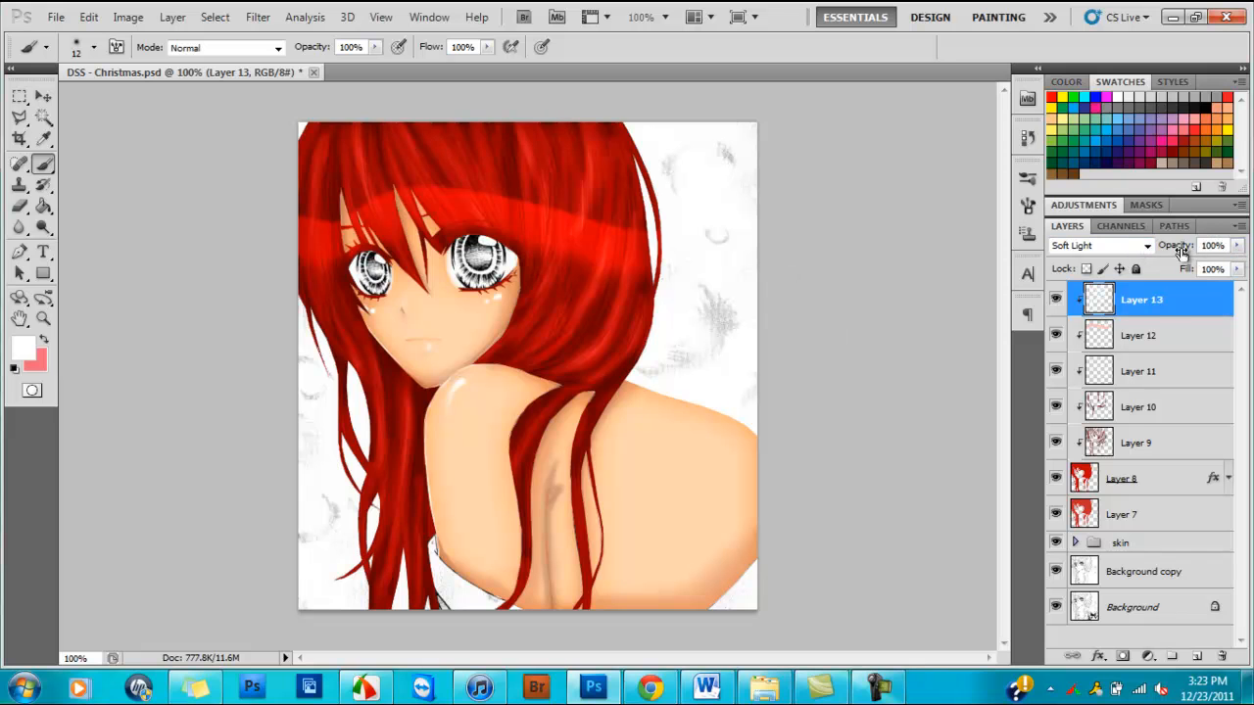
# Change the strand layer's blend mode to Overlay and apply a Gaussian Blur with a 4.5 px radius.
pyautogui.click(1151, 248)
pyautogui.click(1134, 232)
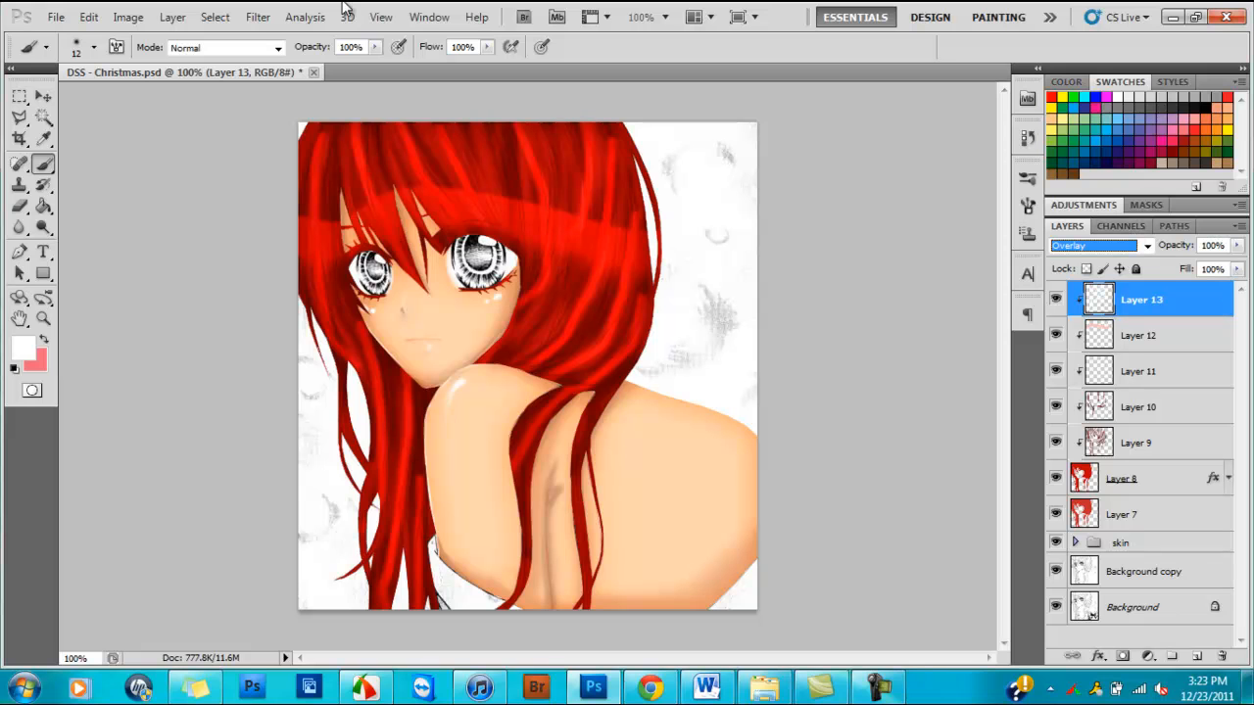
pyautogui.click(258, 16)
pyautogui.moveTo(267, 187)
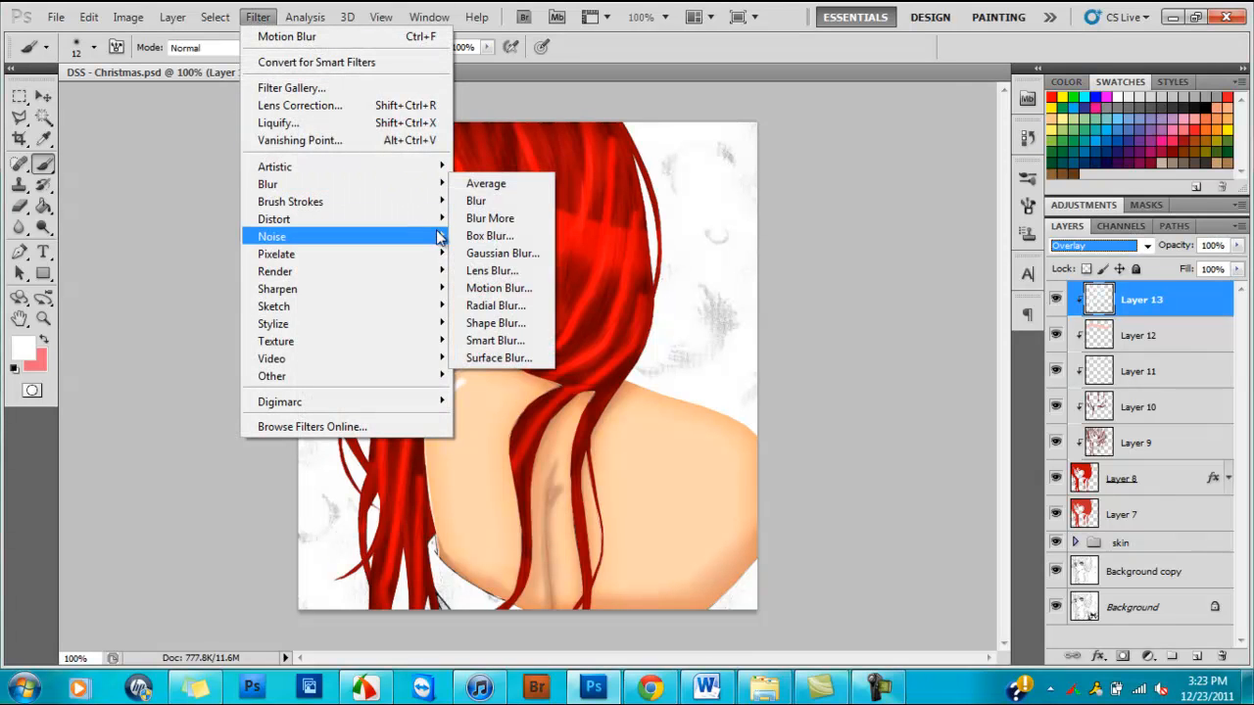
pyautogui.click(490, 253)
pyautogui.moveTo(552, 146); pyautogui.dragTo(723, 167)
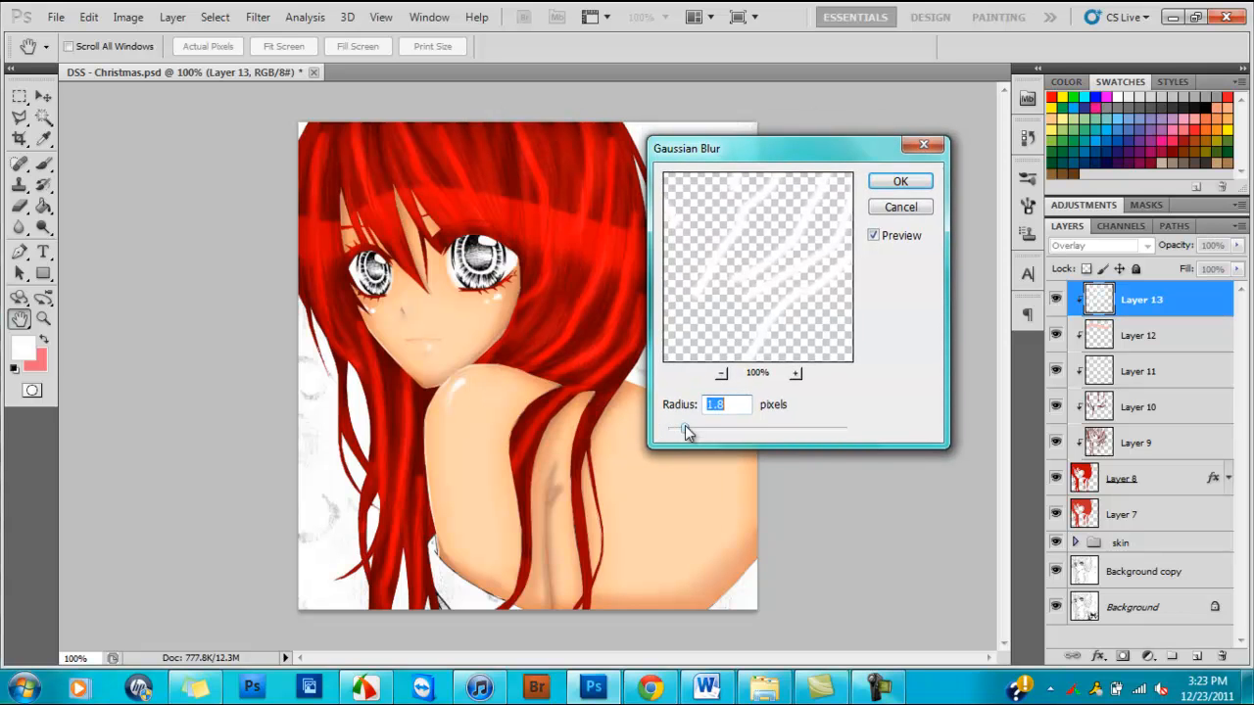
pyautogui.moveTo(700, 427); pyautogui.dragTo(715, 427)
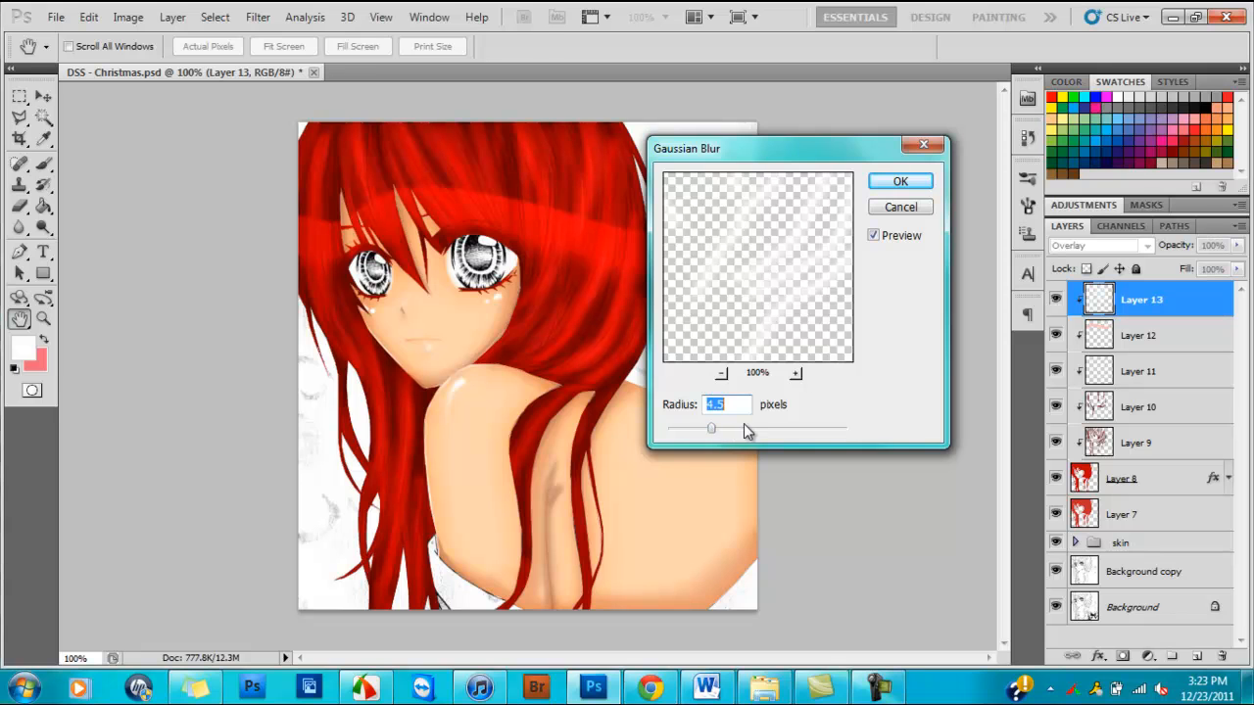
pyautogui.press('Return')
# Raise Layer 12's opacity to 87% and blend the highlight band into the hair with the Smudge tool at 49% strength.
pyautogui.click(18, 229)
pyautogui.rightClick(18, 229)
pyautogui.click(88, 263)
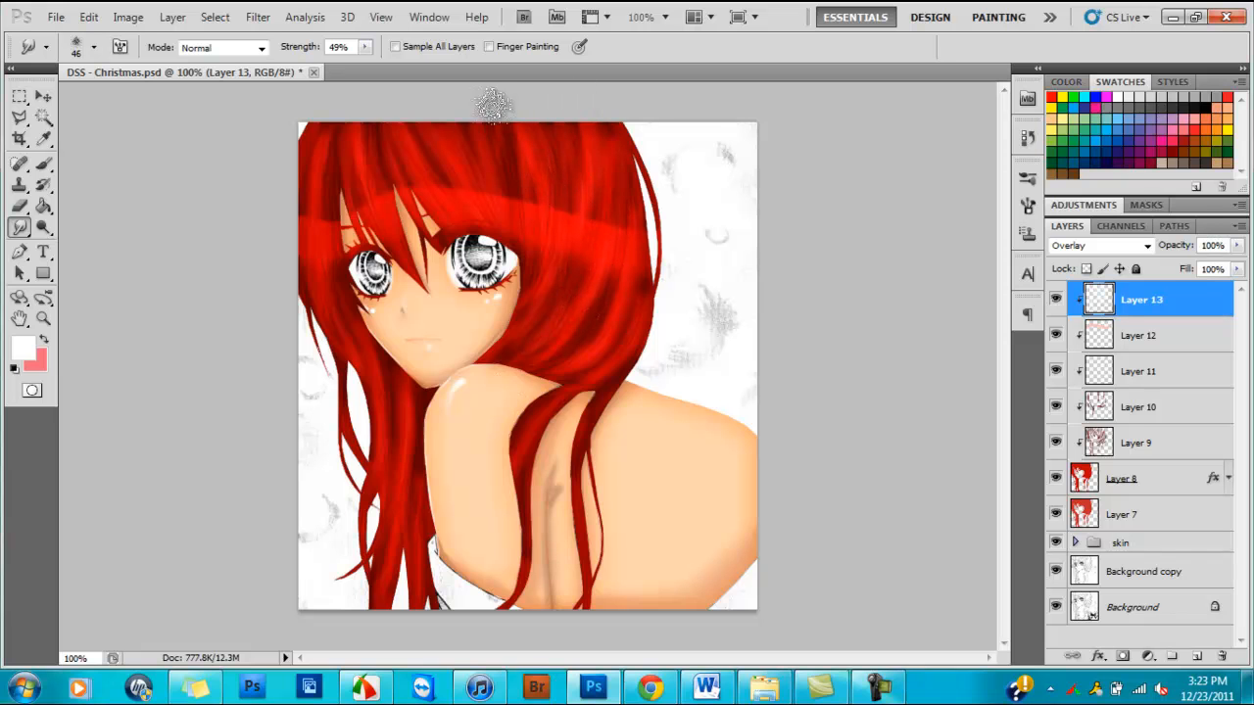
pyautogui.click(1129, 348)
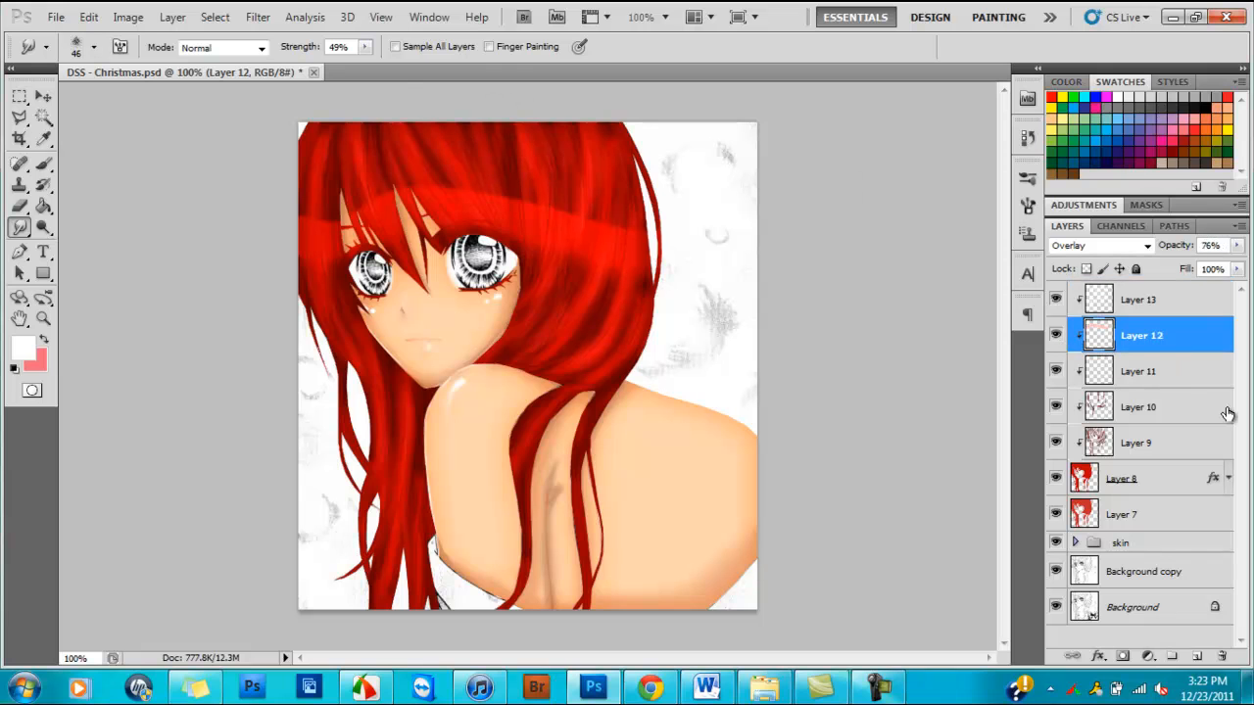
pyautogui.moveTo(1237, 246)
pyautogui.mouseDown()
pyautogui.moveTo(1249, 259)
pyautogui.moveTo(1230, 265)
pyautogui.mouseUp()
pyautogui.click(368, 241)
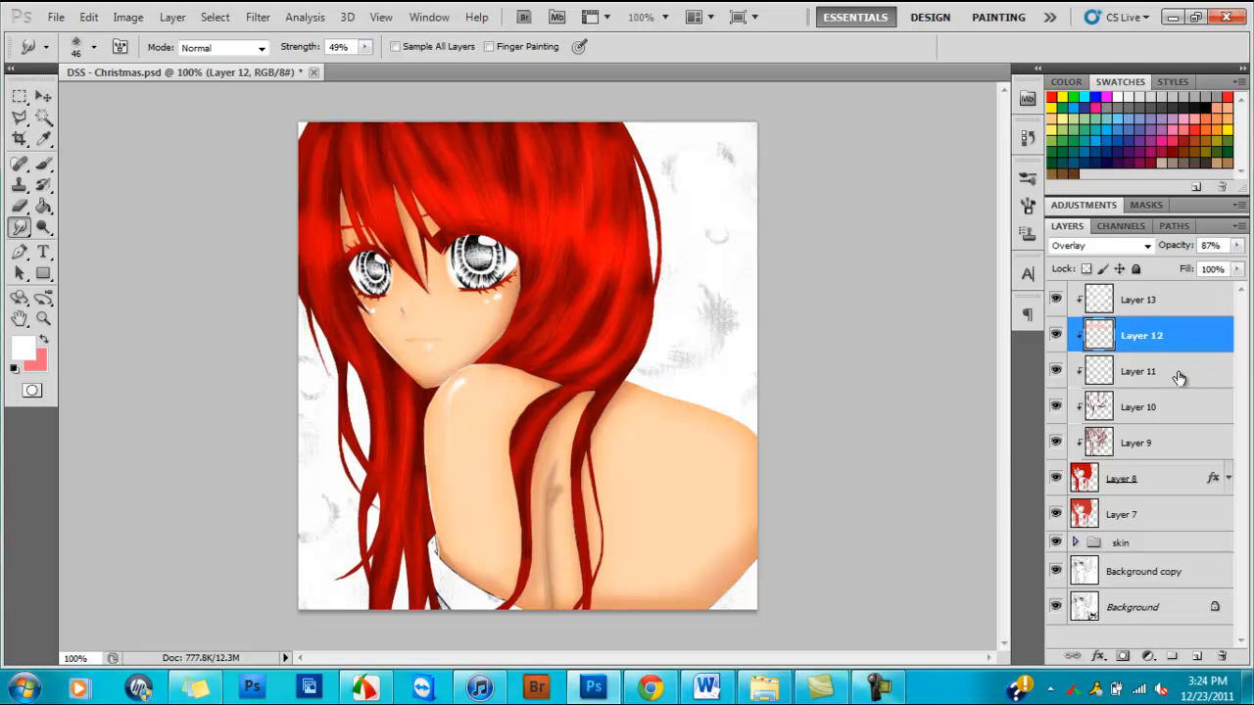
# Lower the opacity of the blurred strand layer, Layer 13, to 68%.
pyautogui.click(1179, 379)
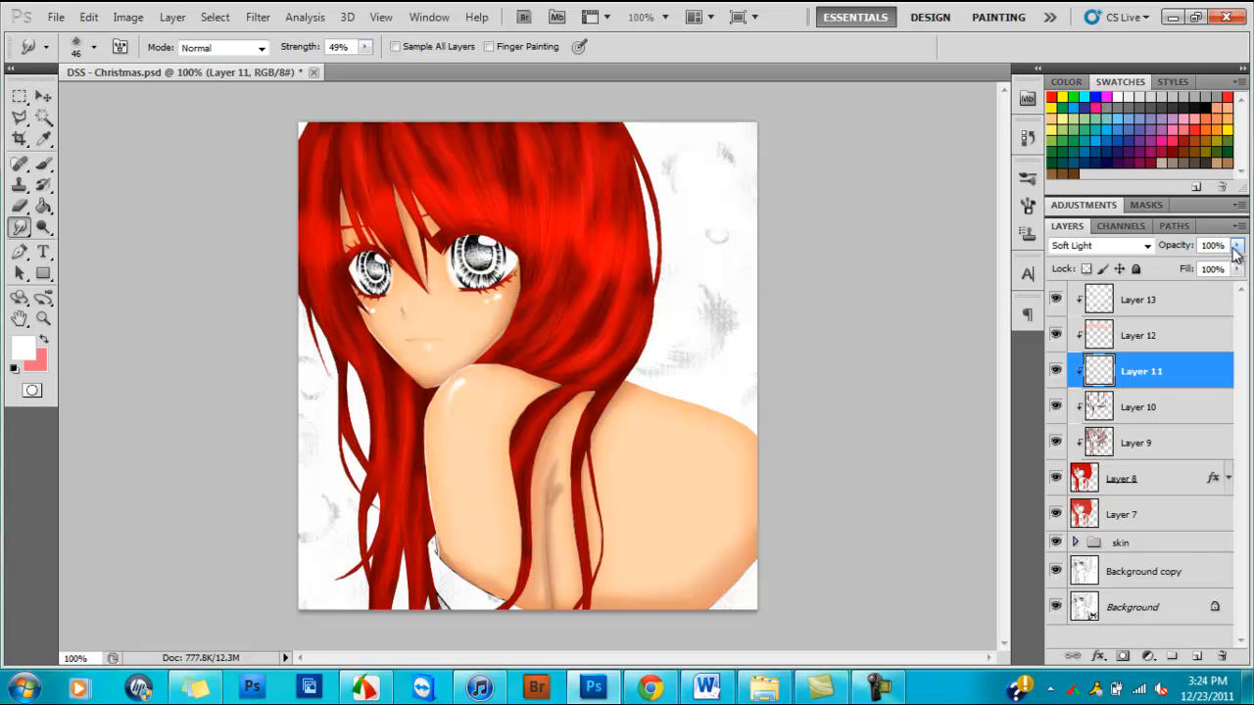
pyautogui.click(1166, 299)
pyautogui.click(1237, 246)
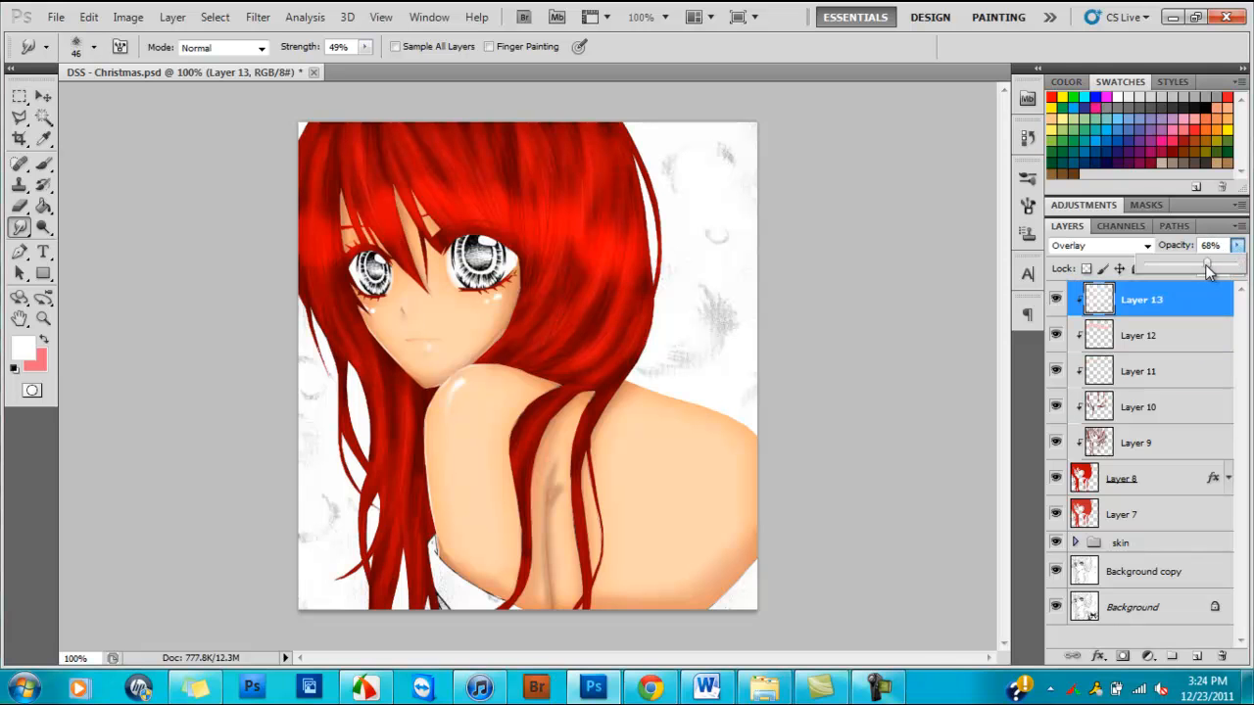
# Compare Layer 8 with its effects off and on, and set its Inner Glow to a 38 px size and 22% range.
pyautogui.click(1229, 478)
pyautogui.click(1101, 507)
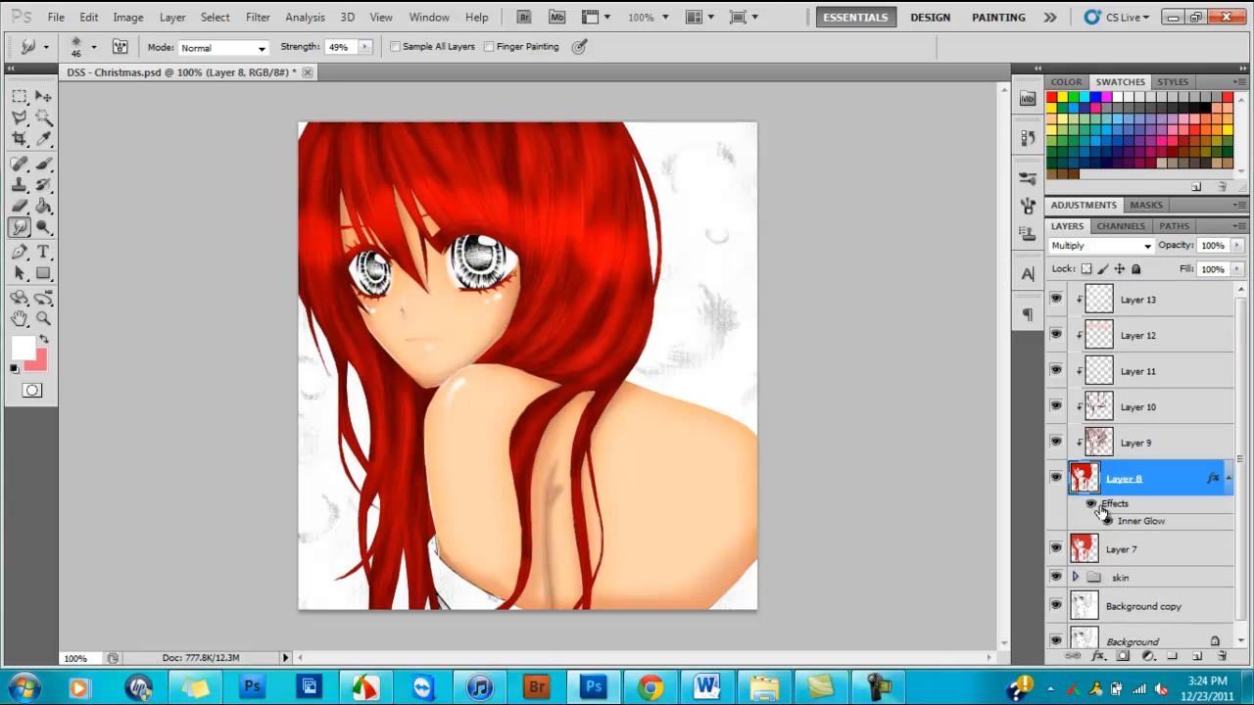
pyautogui.click(1092, 510)
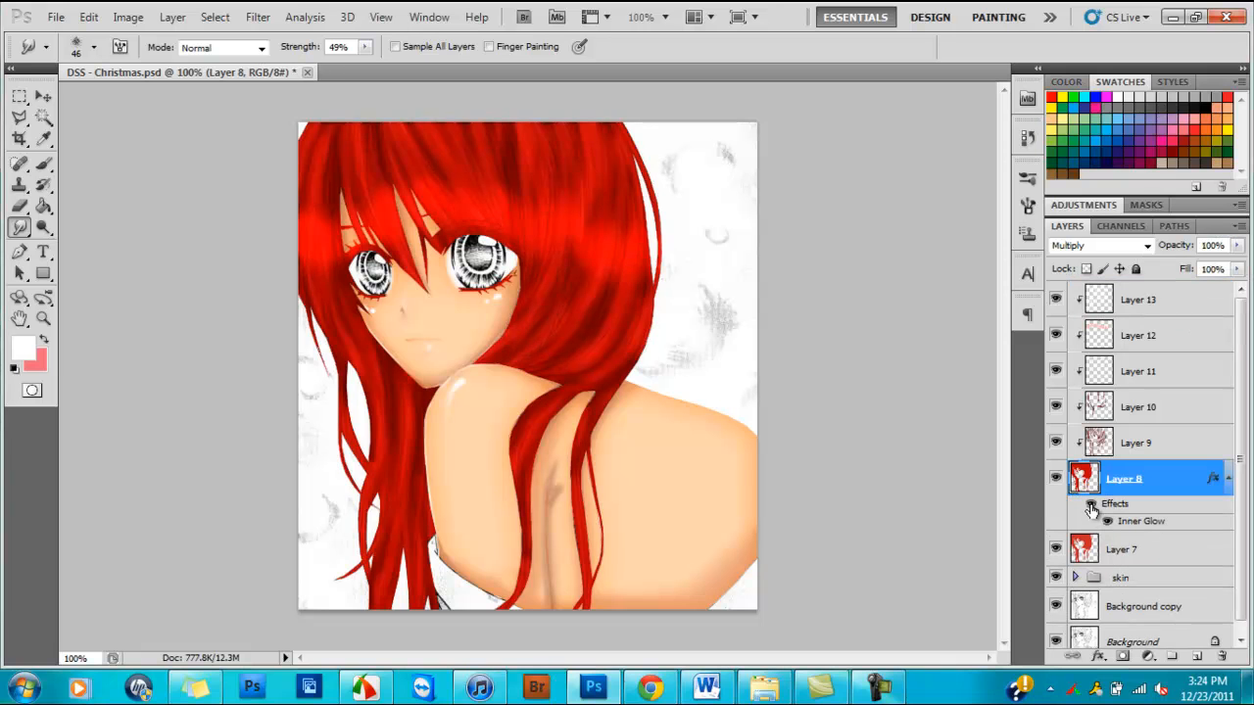
pyautogui.click(1091, 510)
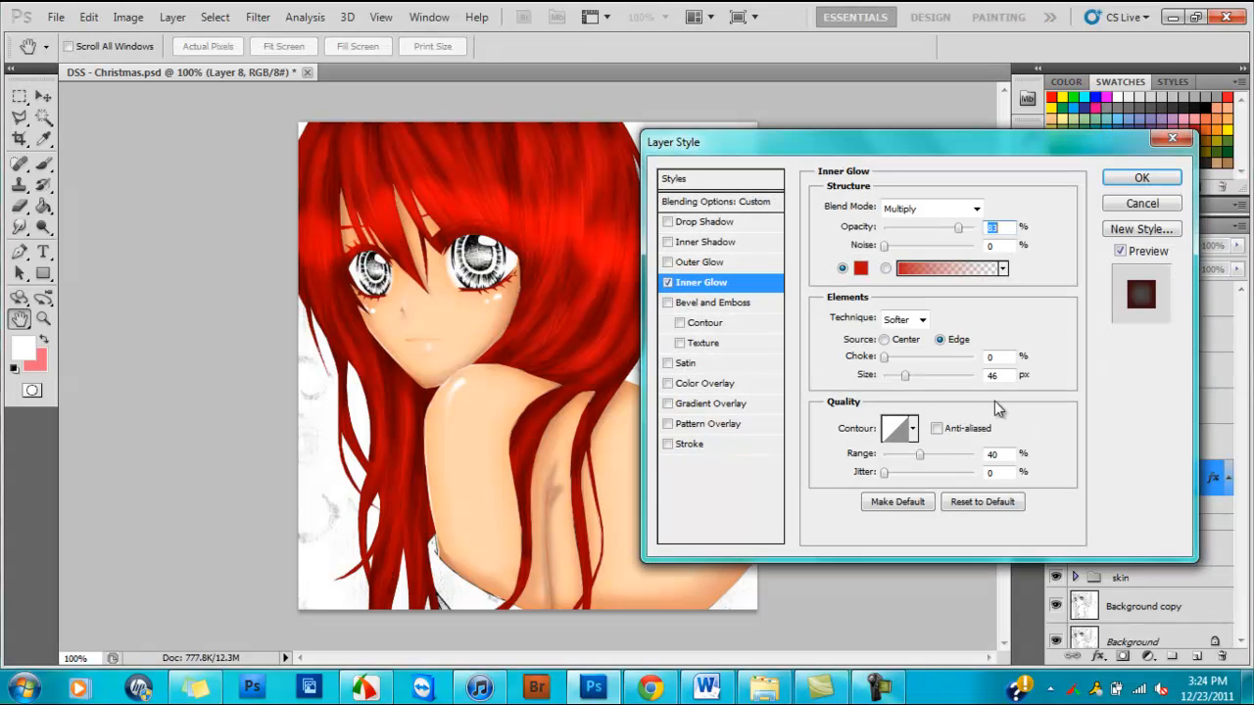
pyautogui.moveTo(918, 458); pyautogui.dragTo(907, 460)
pyautogui.moveTo(905, 376); pyautogui.dragTo(900, 382)
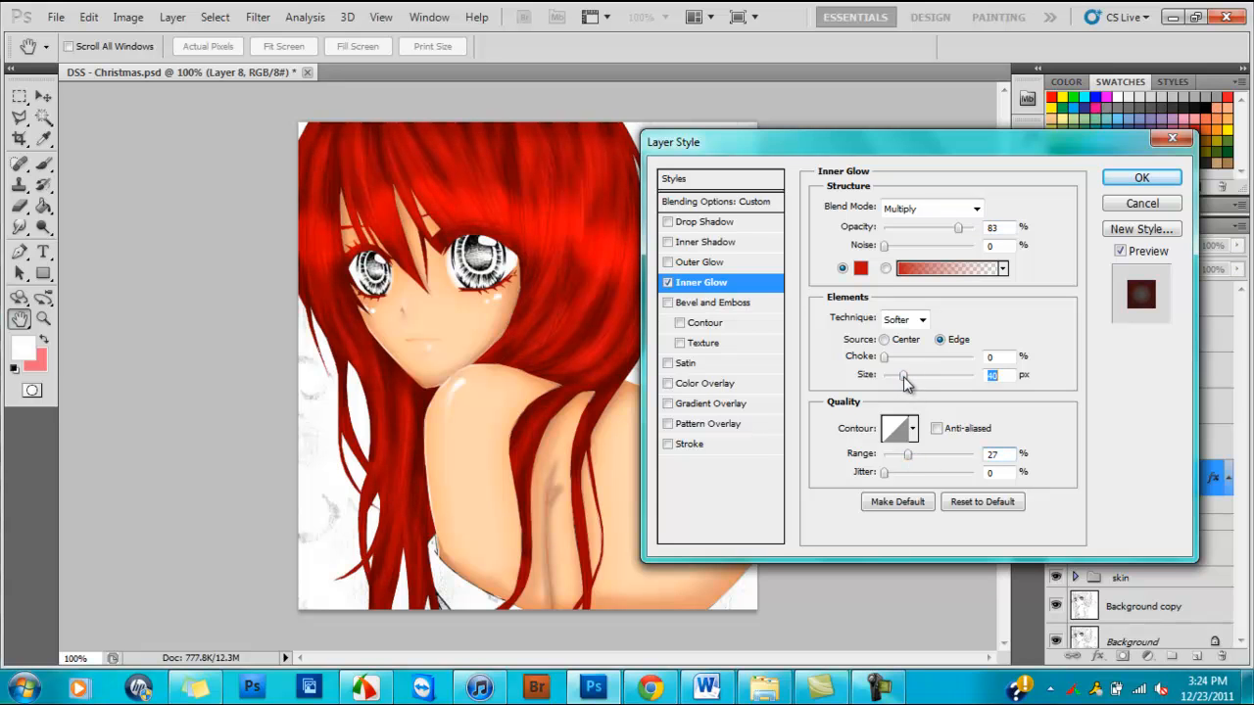
pyautogui.moveTo(908, 455); pyautogui.dragTo(905, 455)
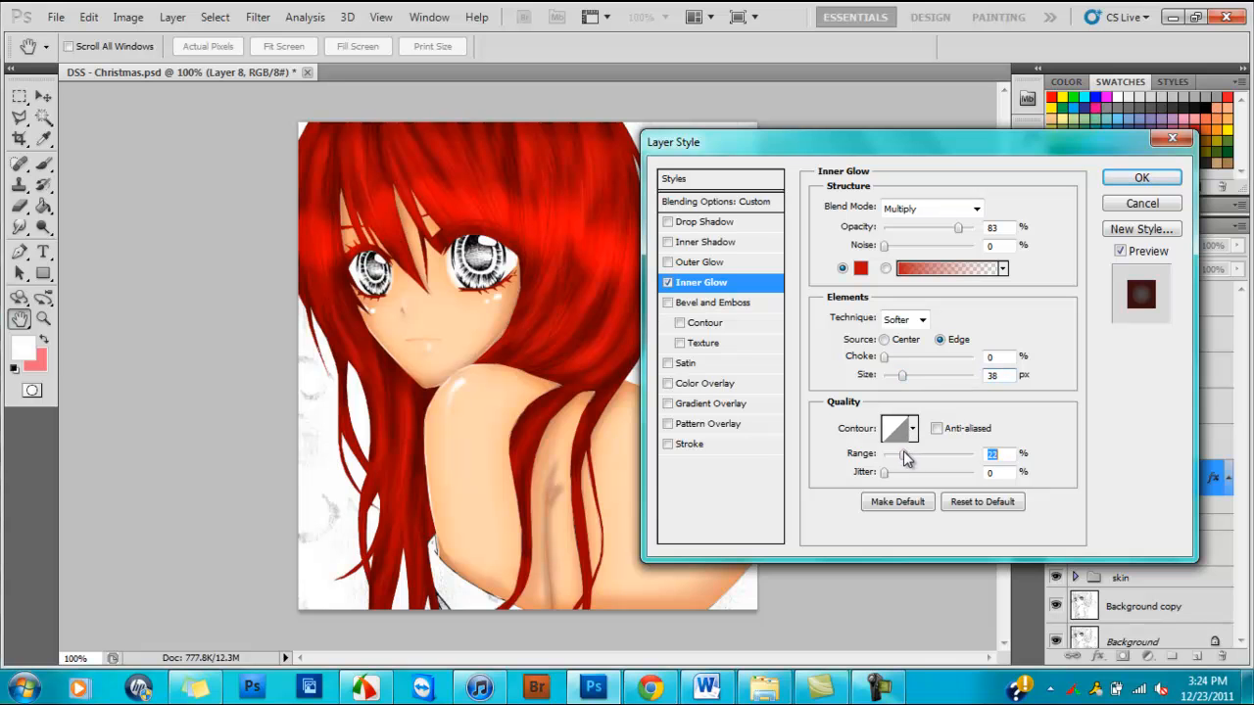